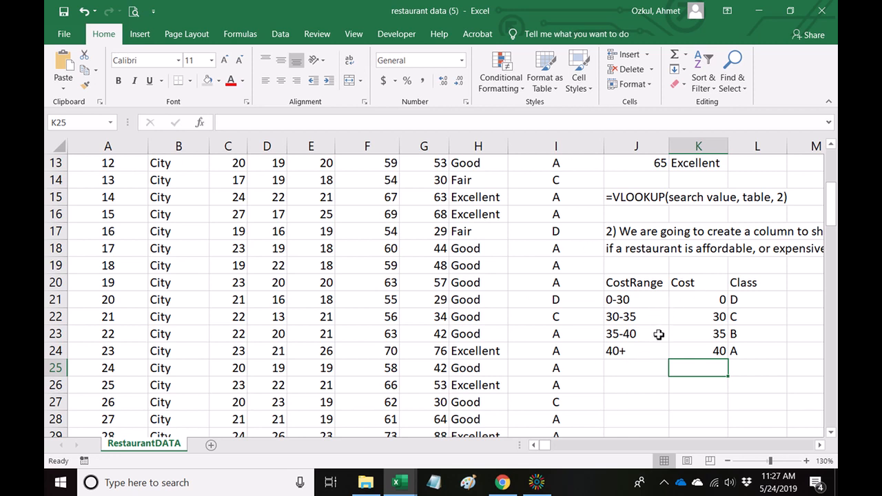
Step: Review the Quality and Class columns with their lookup tables, and inspect the Class formula in I20
scroll(523, 275, up, 4)
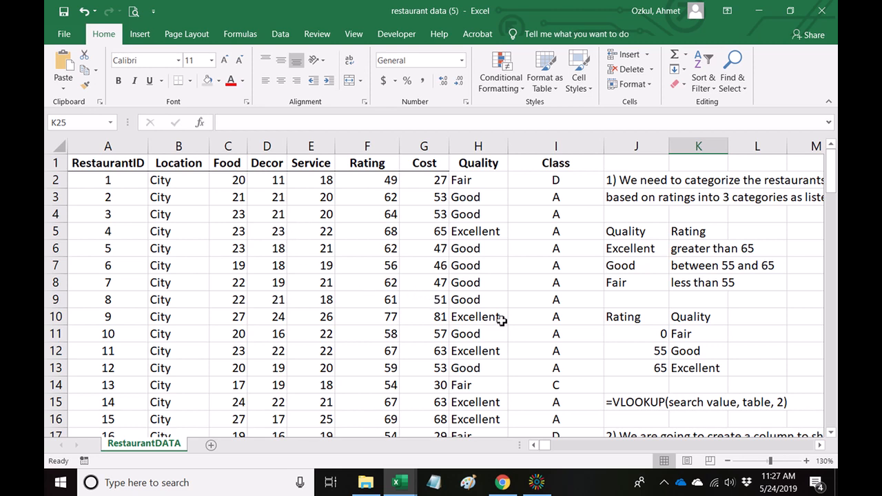
scroll(502, 321, down, 1)
scroll(501, 320, down, 2)
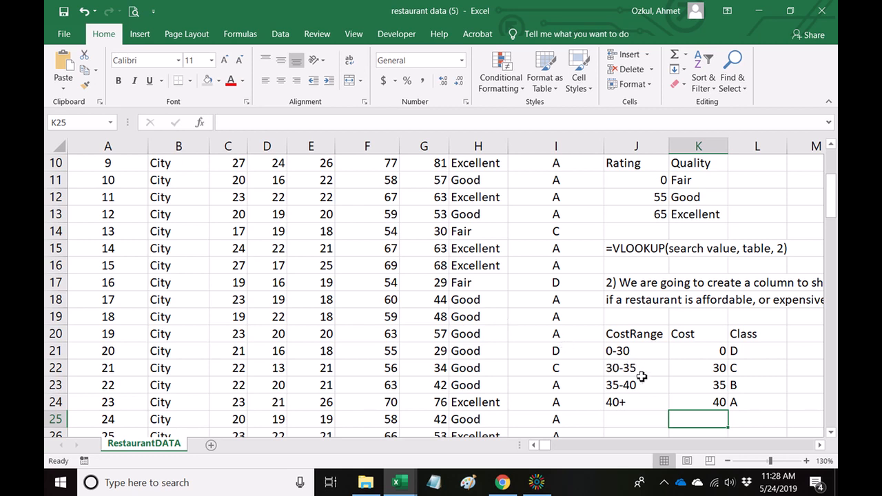
scroll(463, 329, up, 3)
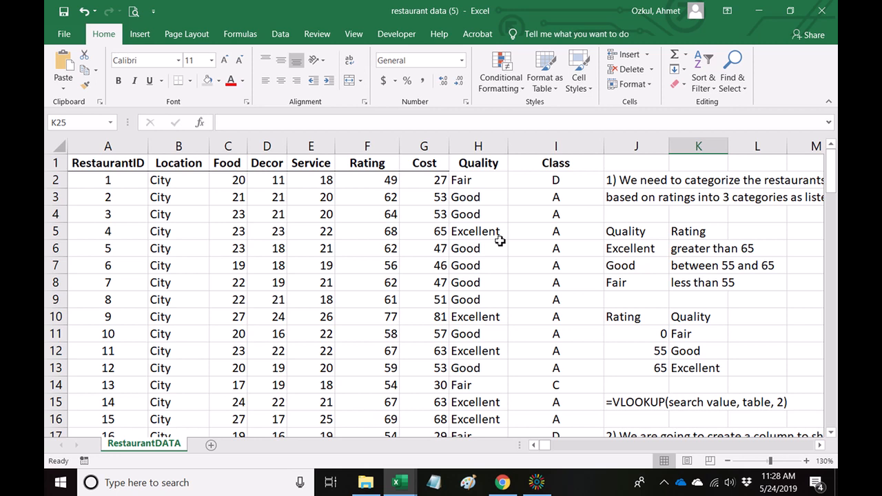
scroll(500, 240, down, 4)
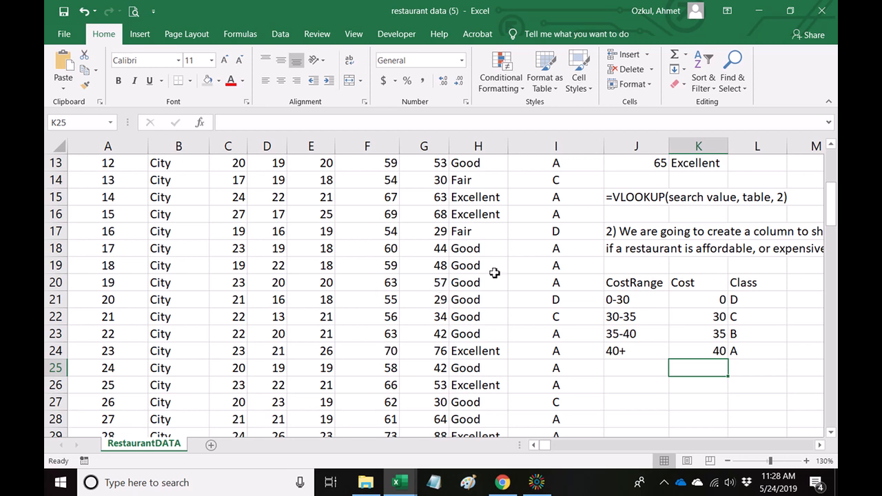
click(433, 288)
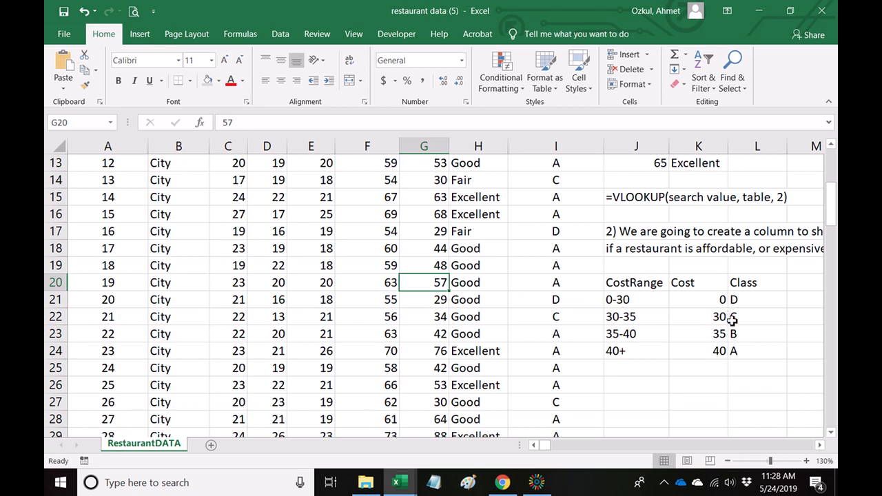
scroll(590, 308, up, 4)
scroll(590, 308, down, 3)
scroll(590, 308, down, 1)
click(551, 285)
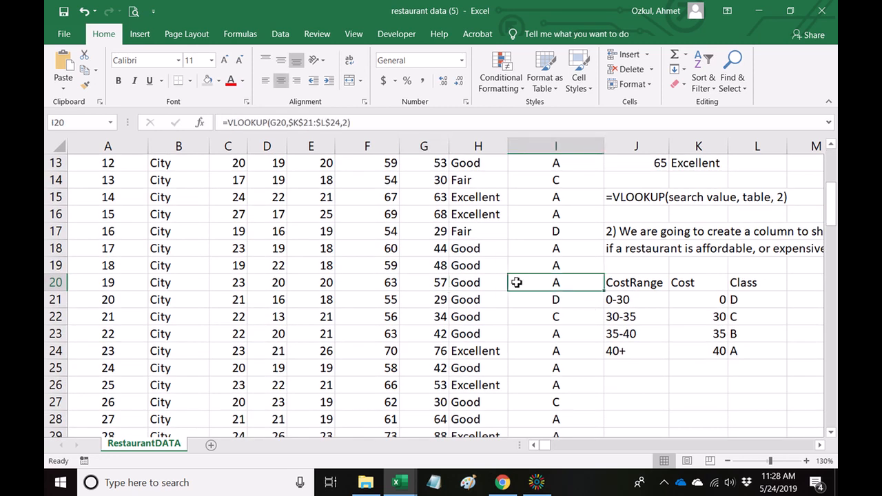
Step: Examine the cost lookup table in K21:L24, comparing each range in J21:J24 with its lower limit and class letter
click(632, 370)
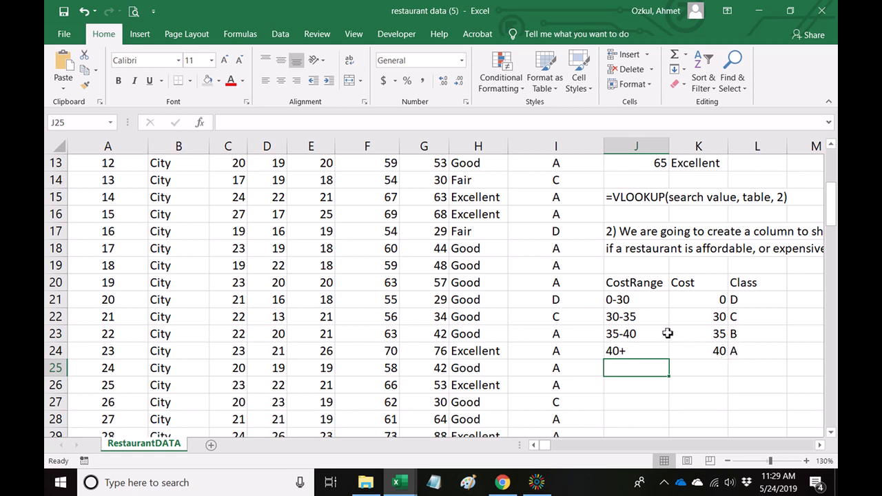
drag(687, 299, 735, 352)
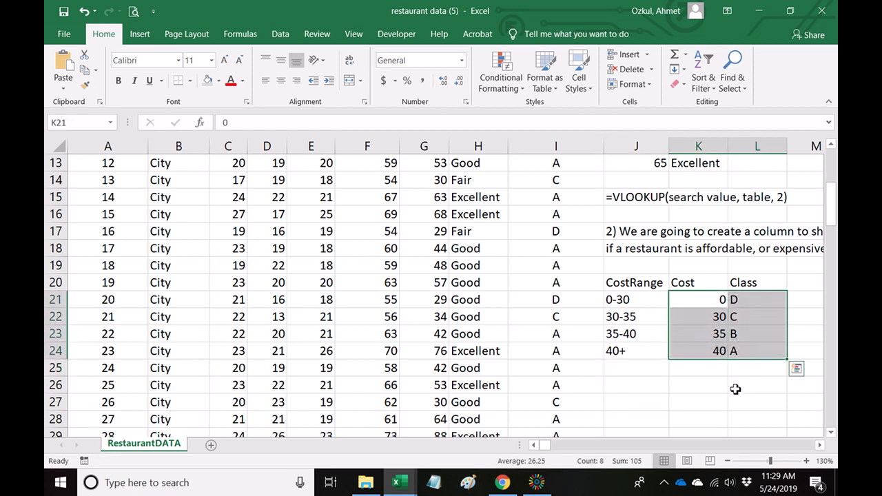
drag(694, 304, 705, 348)
drag(748, 297, 761, 348)
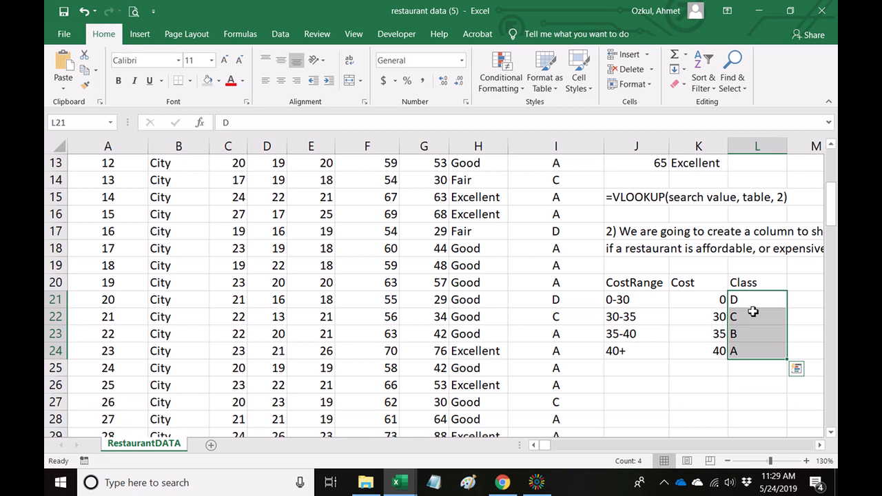
click(718, 381)
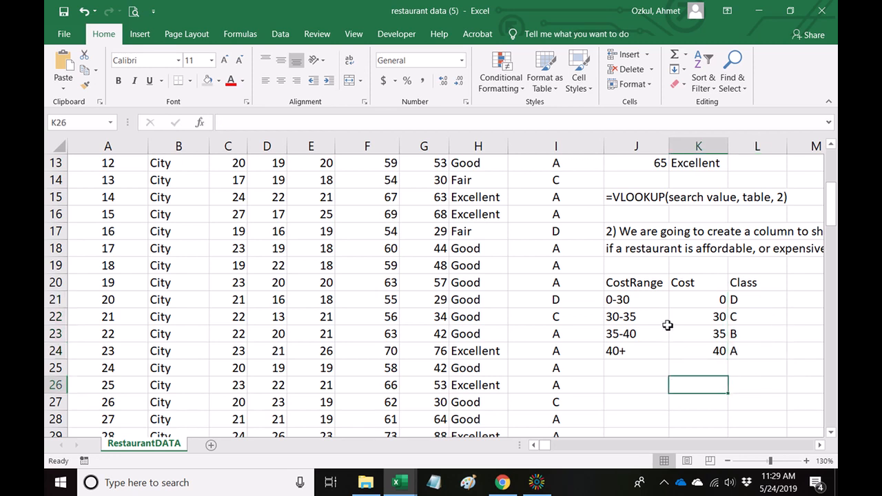
click(633, 301)
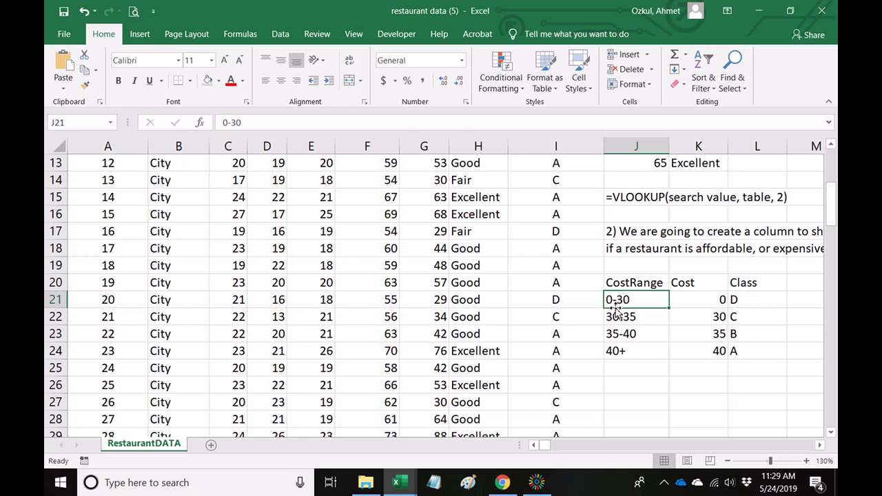
click(713, 301)
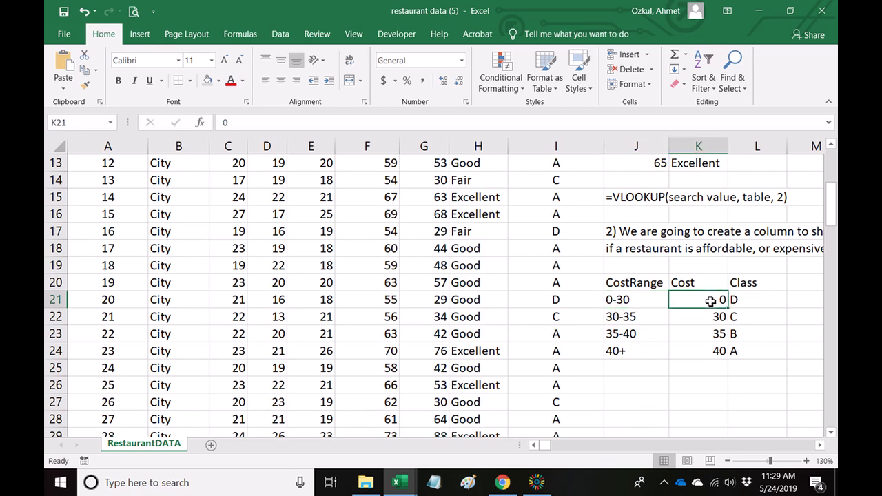
click(613, 322)
click(609, 335)
click(621, 353)
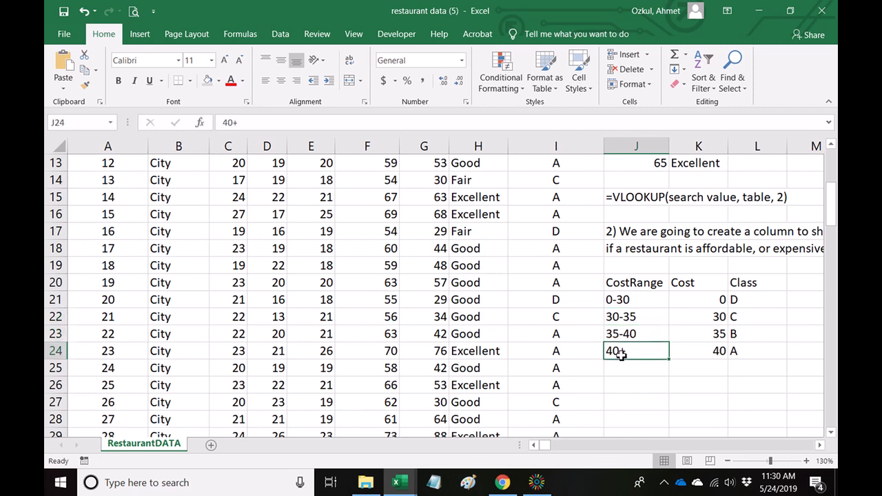
drag(691, 298, 694, 350)
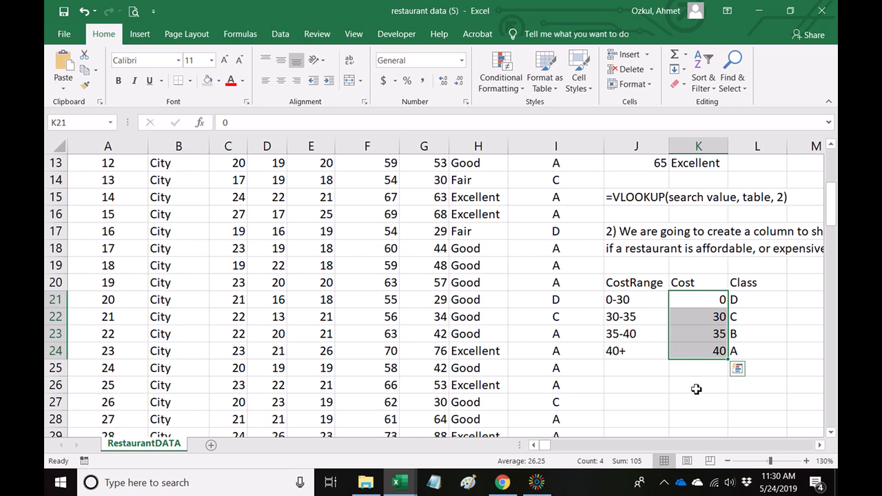
click(689, 416)
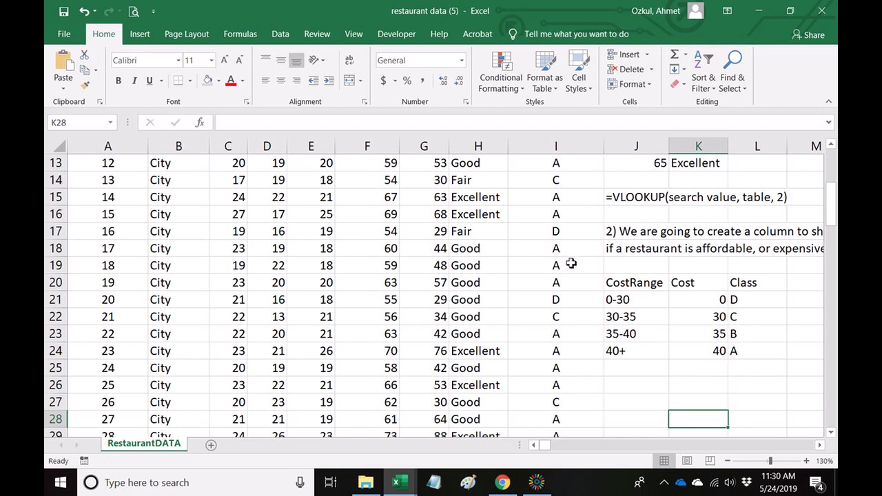
Step: Compare individual restaurants' costs in column G with their Class values and lookup formulas in column I
scroll(571, 263, up, 3)
scroll(431, 200, up, 1)
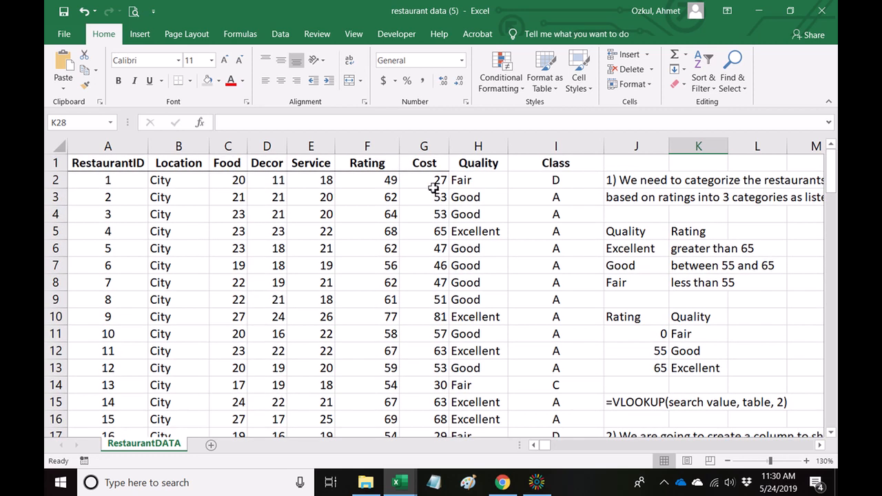
click(434, 197)
click(440, 265)
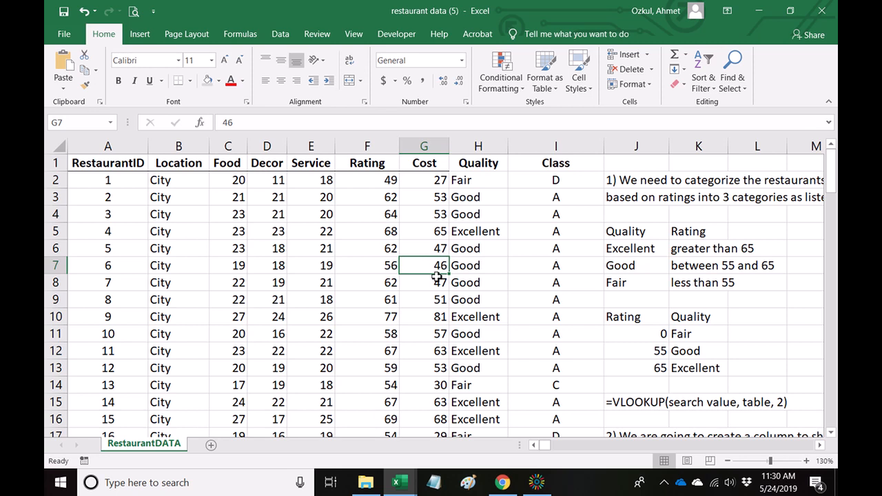
click(557, 265)
click(424, 368)
click(559, 381)
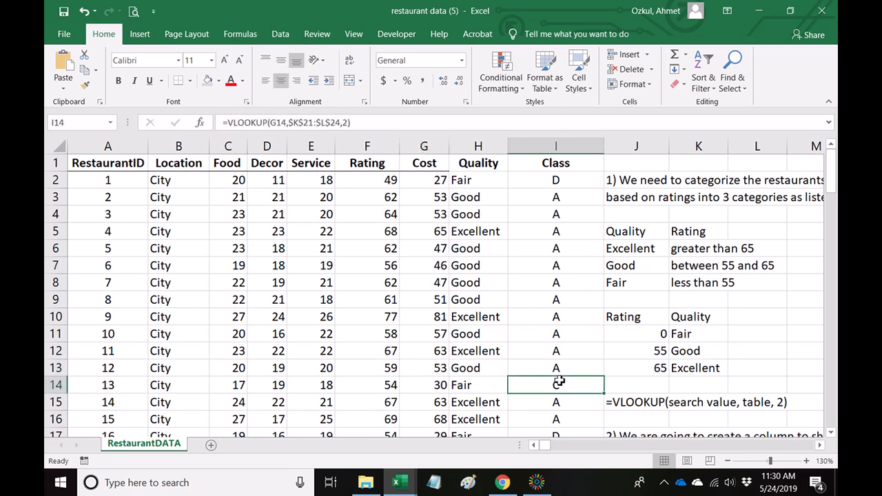
scroll(683, 364, down, 3)
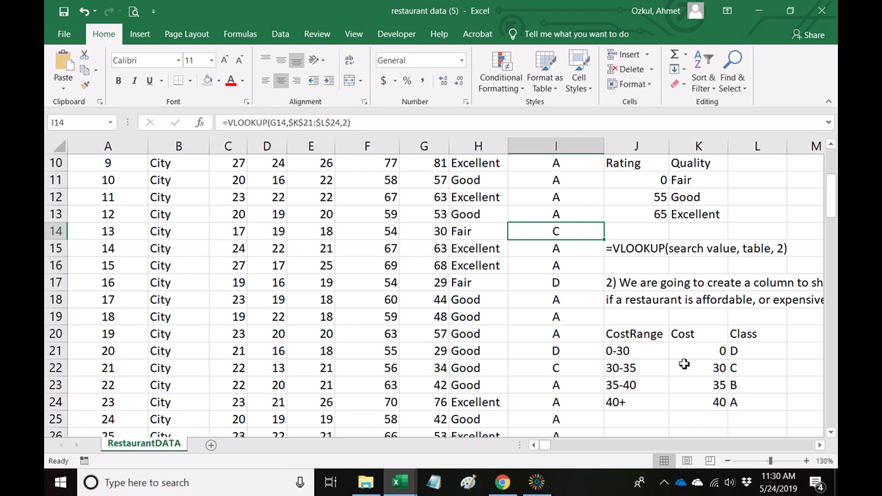
click(557, 319)
click(559, 331)
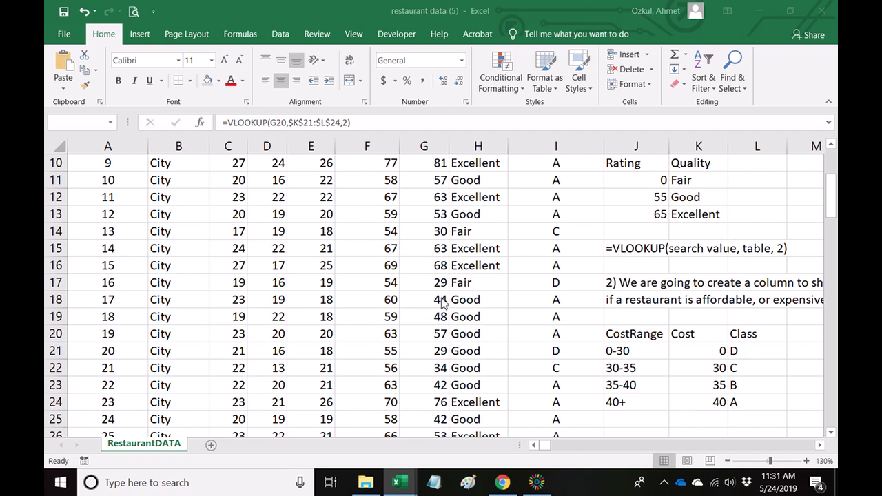
Step: Examine the VLOOKUP formulas and results in the Quality column for the restaurants in H2:H10
scroll(490, 207, up, 3)
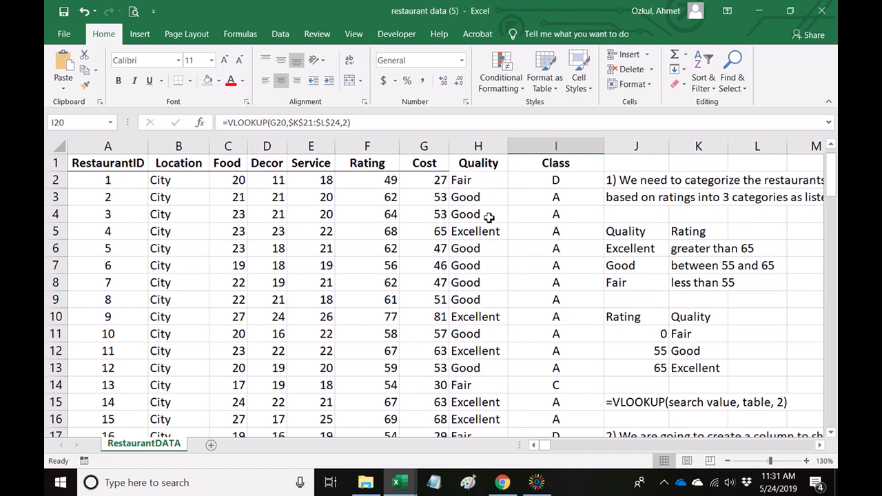
click(477, 180)
click(478, 199)
click(479, 218)
click(481, 234)
click(479, 249)
click(479, 265)
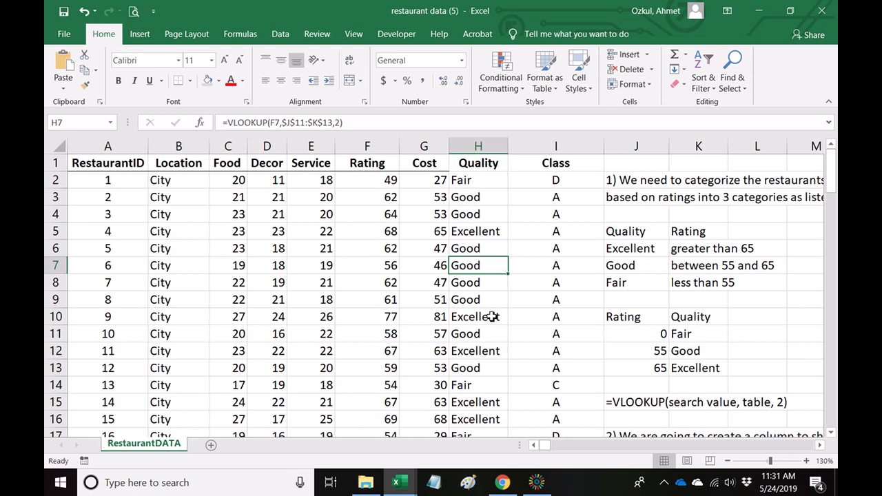
drag(466, 182, 465, 313)
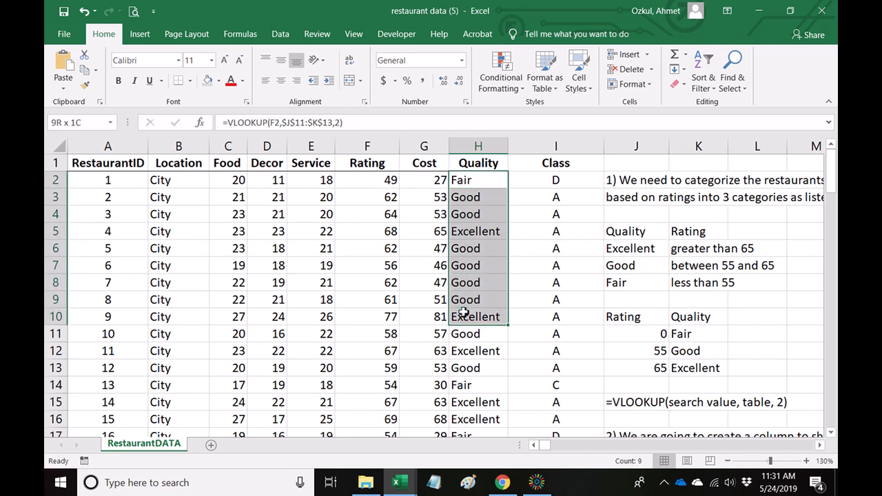
drag(465, 314, 465, 313)
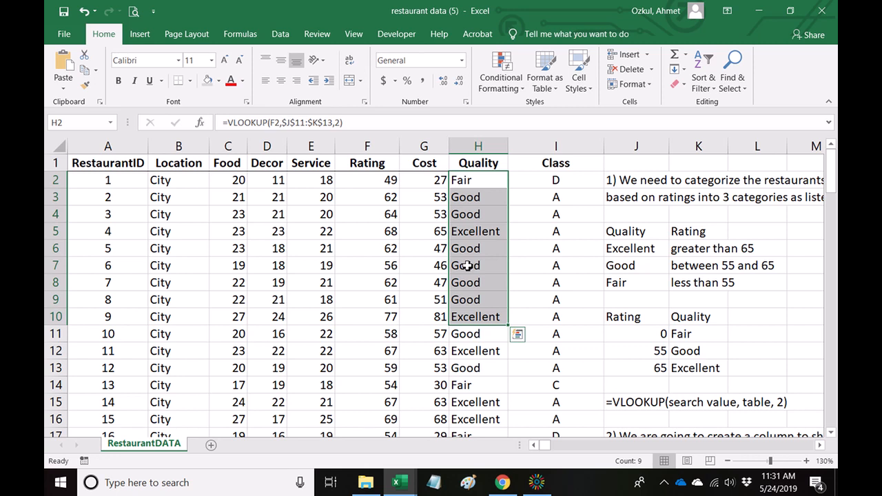
click(476, 179)
click(474, 197)
click(474, 215)
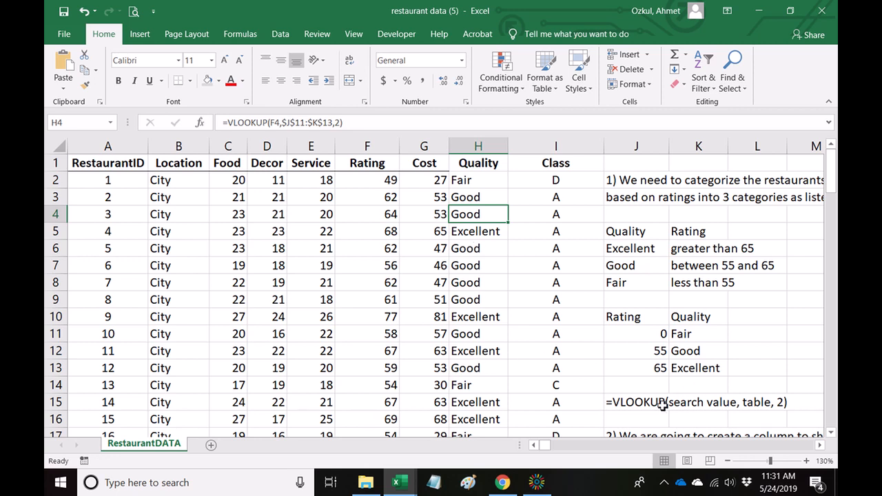
Step: Review the quality labels in K11:K13 and compare them with the Quality column entries from H1 down to H13
click(703, 337)
click(703, 352)
click(704, 368)
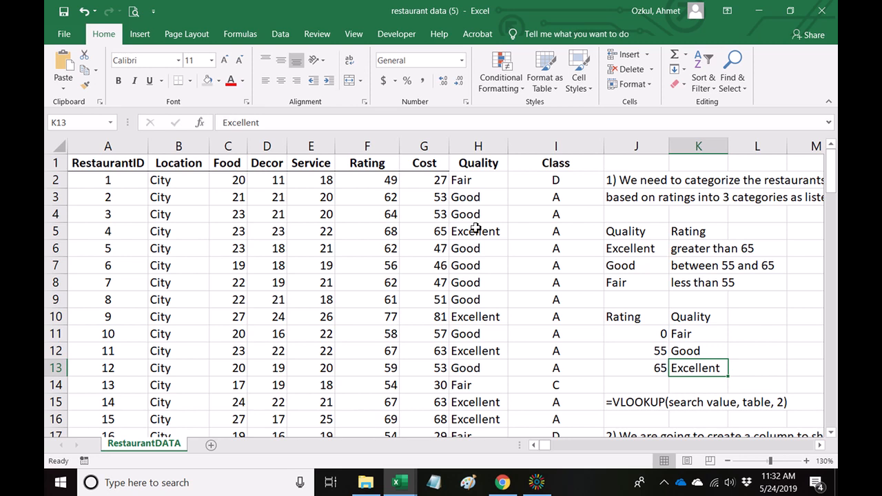
drag(479, 179, 489, 317)
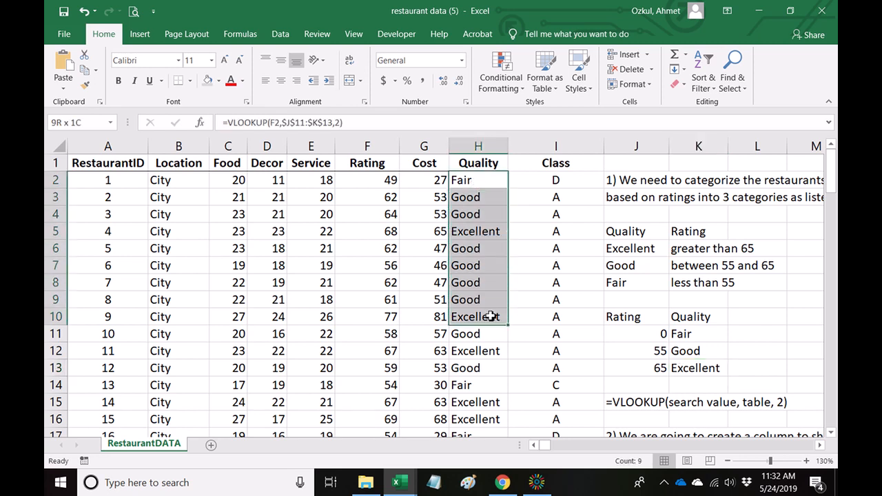
click(477, 267)
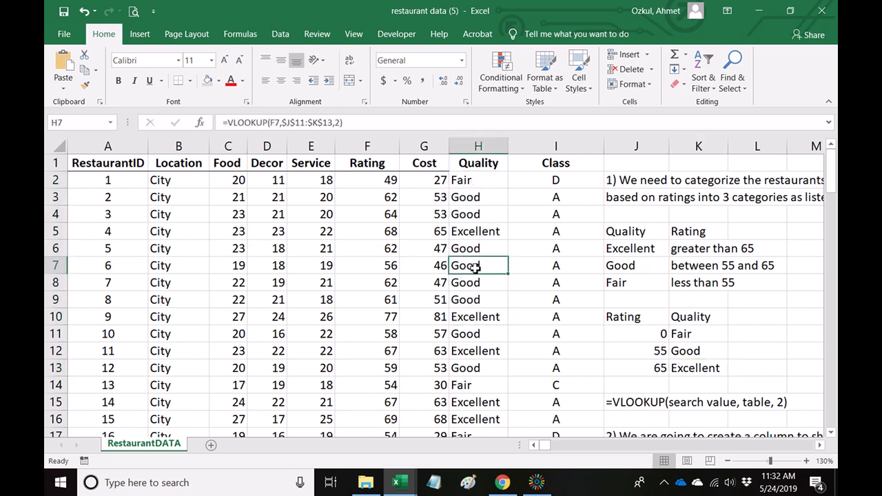
drag(479, 179, 486, 316)
click(472, 368)
drag(466, 183, 473, 338)
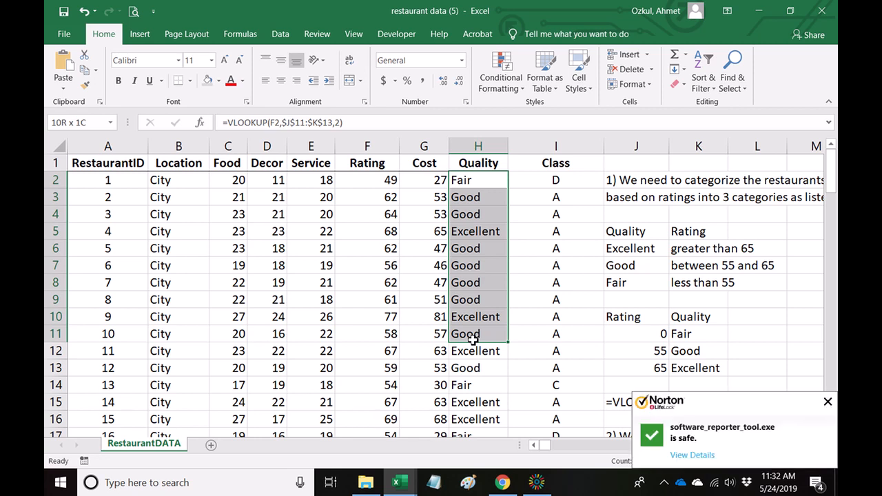
drag(473, 338, 473, 338)
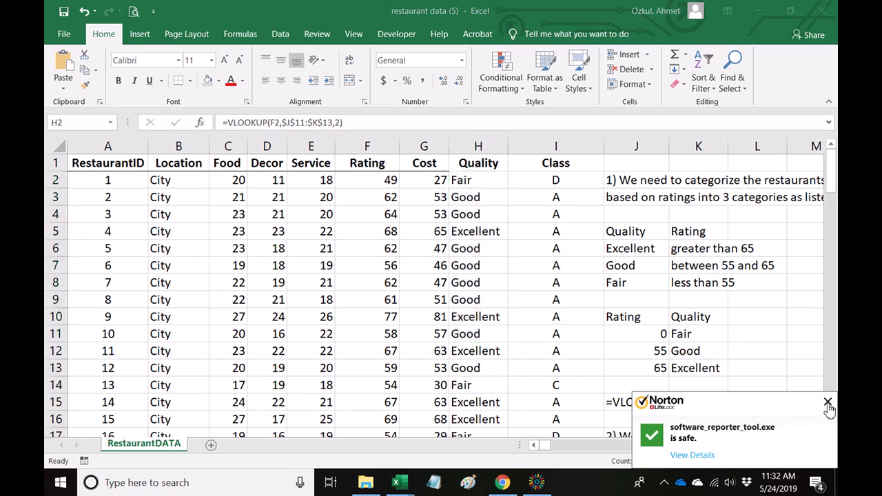
click(469, 365)
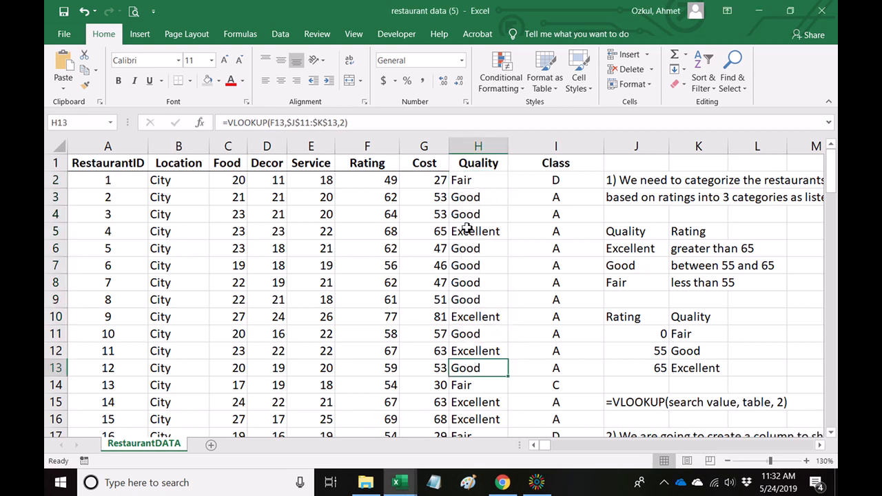
click(477, 164)
drag(477, 164, 479, 336)
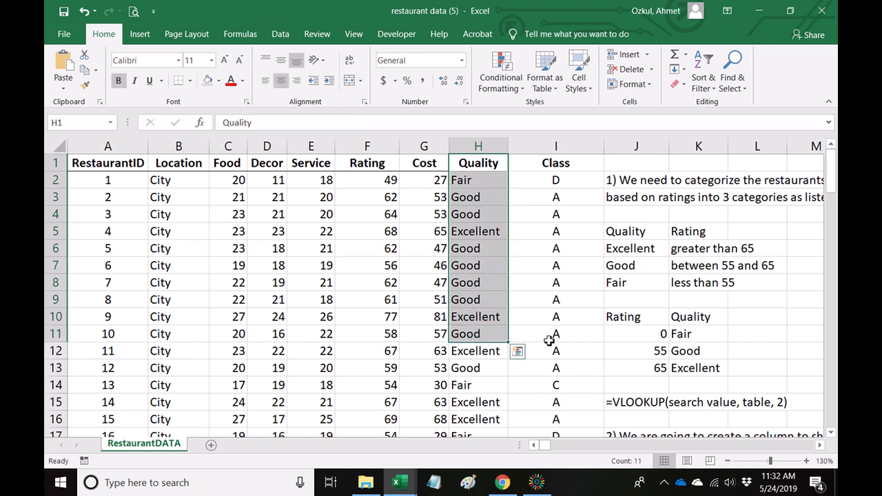
Step: Enter the question "3) What is the average quality score?" in cell J26, below the cost class table
scroll(549, 341, down, 5)
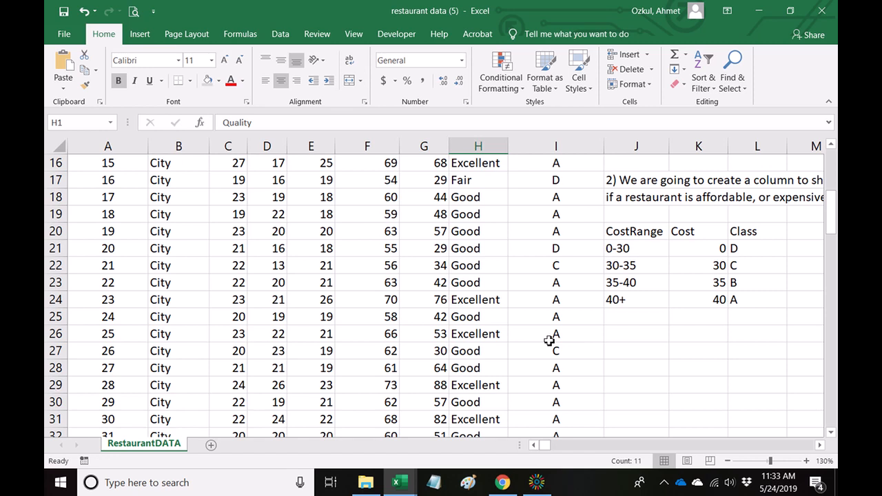
click(628, 334)
text(3))
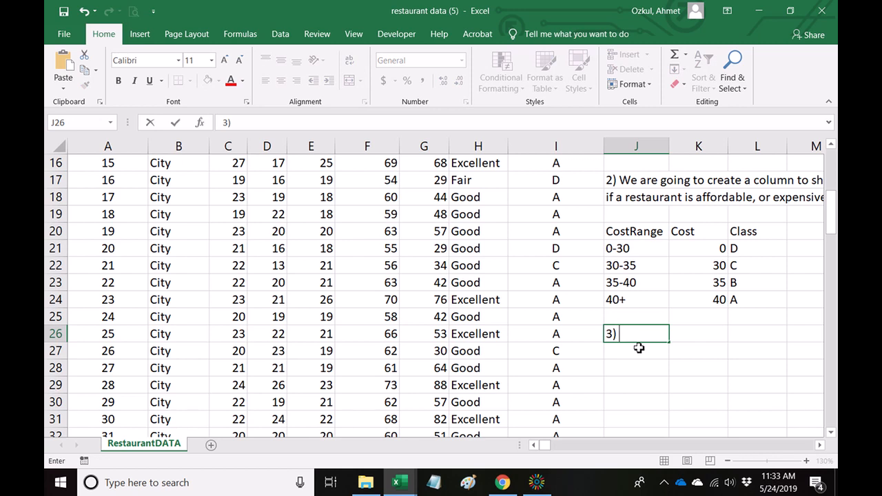
text( What is the )
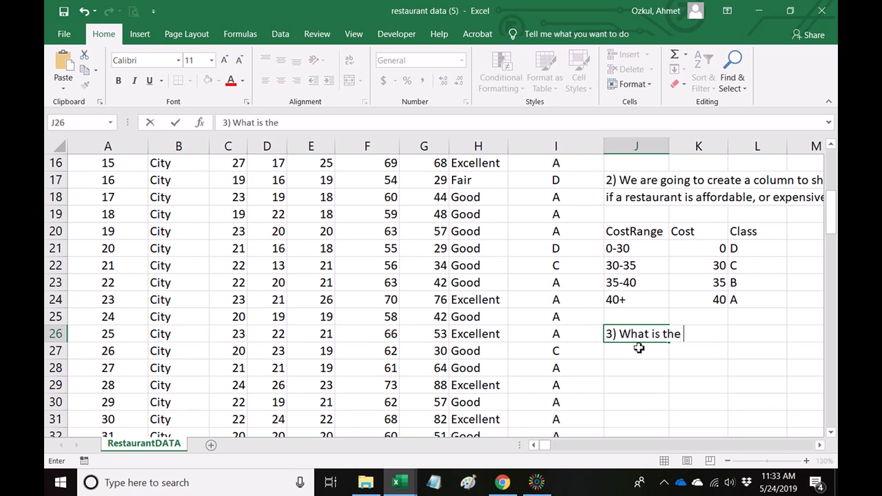
text(average )
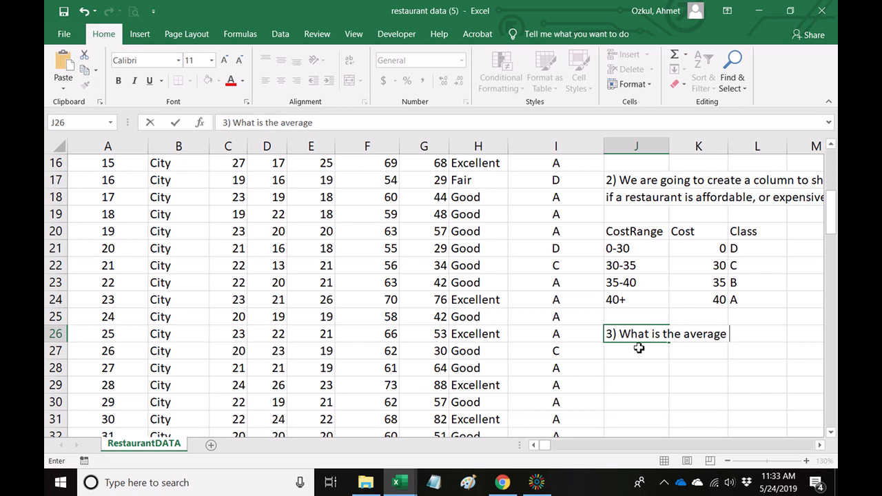
text(quality score?)
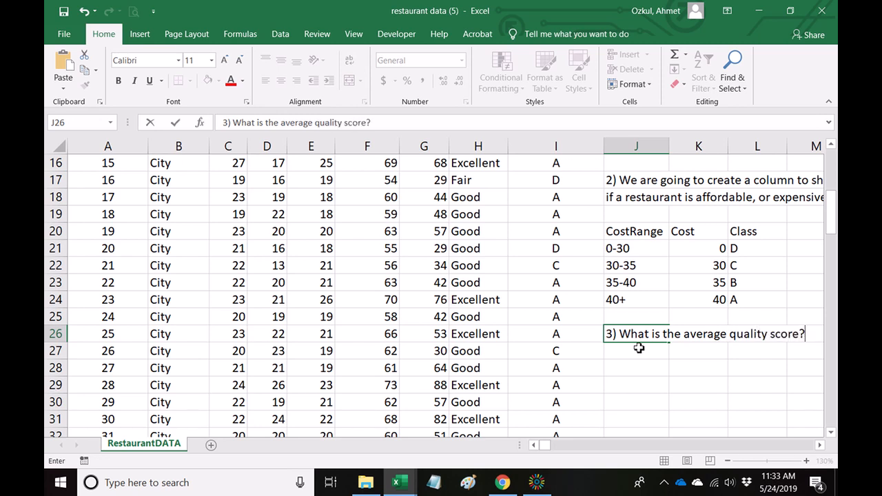
key(Return)
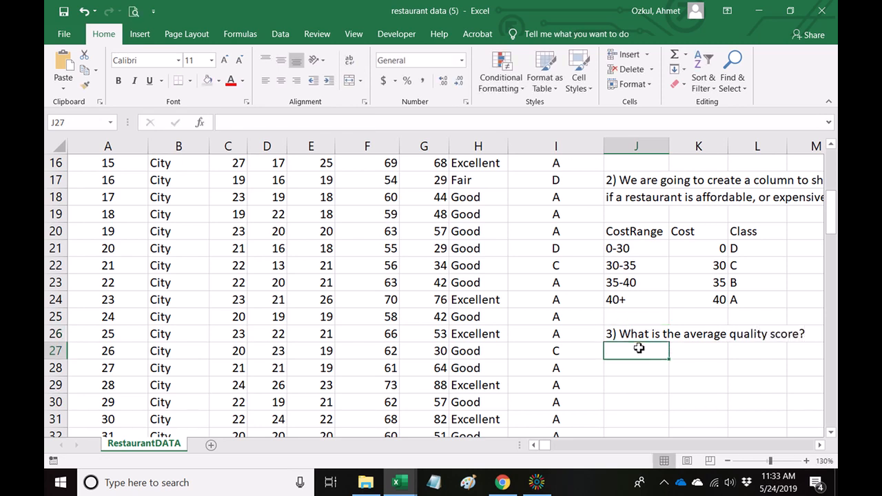
Step: Enter "Since the Quality variable is text type." in cell J27, under the third question
text(Since)
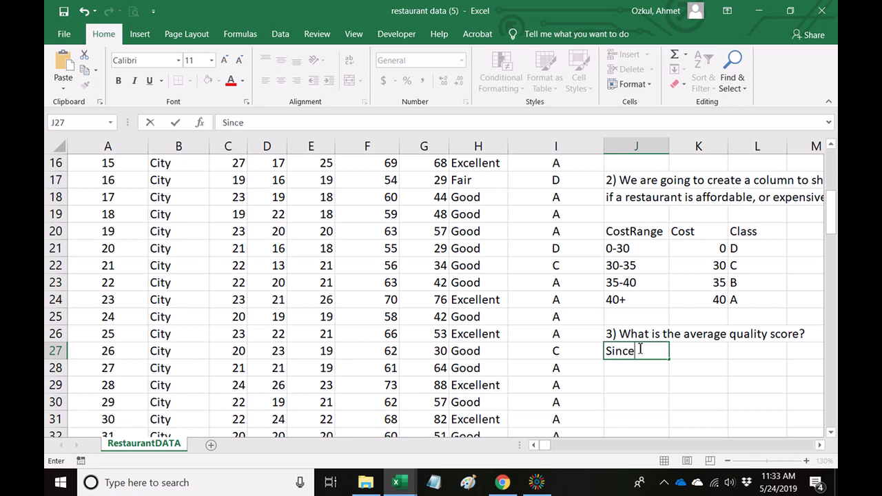
text( the qua)
key(BackSpace)
key(BackSpace)
key(BackSpace)
key(BackSpace)
text(Quality)
key(BackSpace)
key(BackSpace)
key(BackSpace)
key(BackSpace)
text(lity)
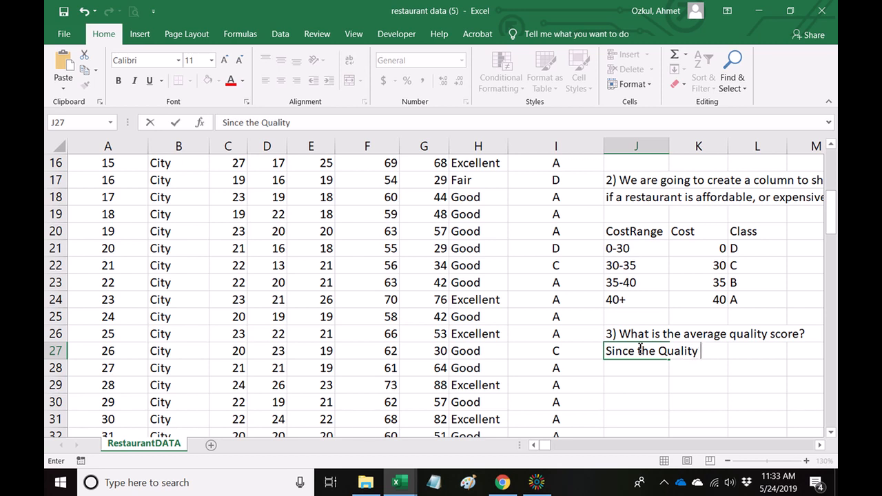
text( variable is )
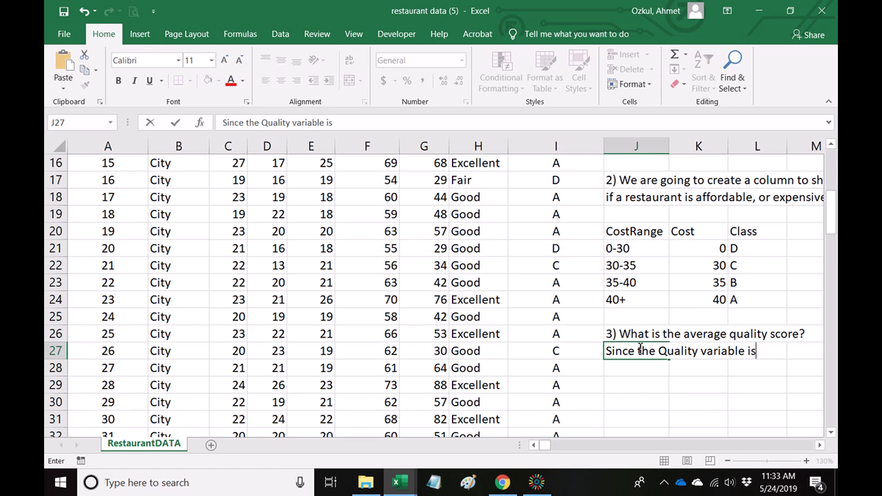
text(text type.)
key(Return)
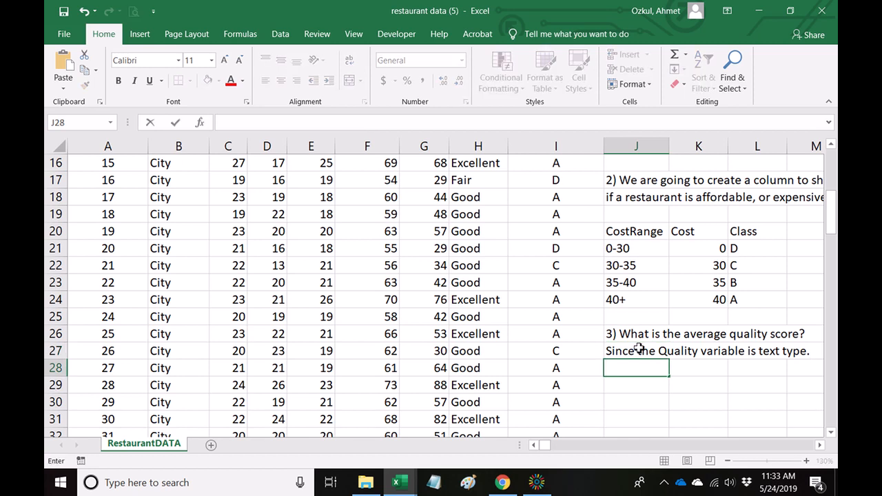
Step: Replace the final period in J27 with a comma and continue the sentence in J28 with "we cannot calculate an average."
double_click(640, 349)
key(BackSpace)
text(,)
key(Return)
text(we cann)
key(BackSpace)
text(not calcula)
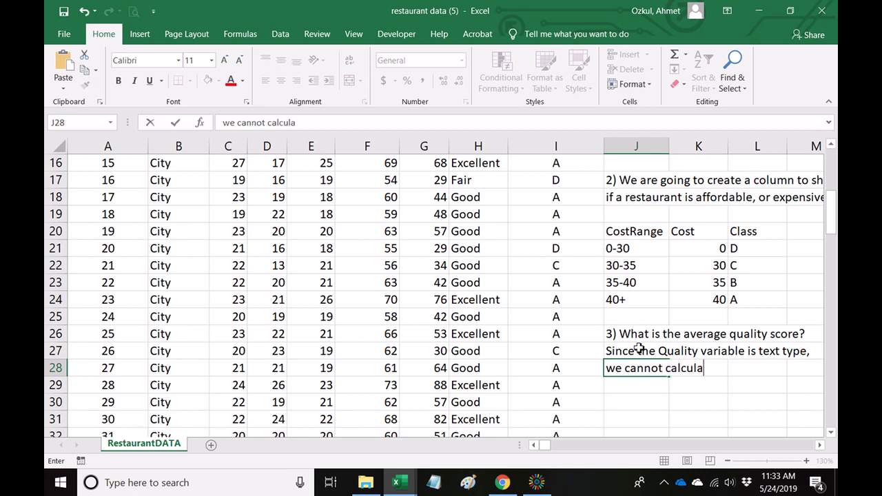
text(te an average.)
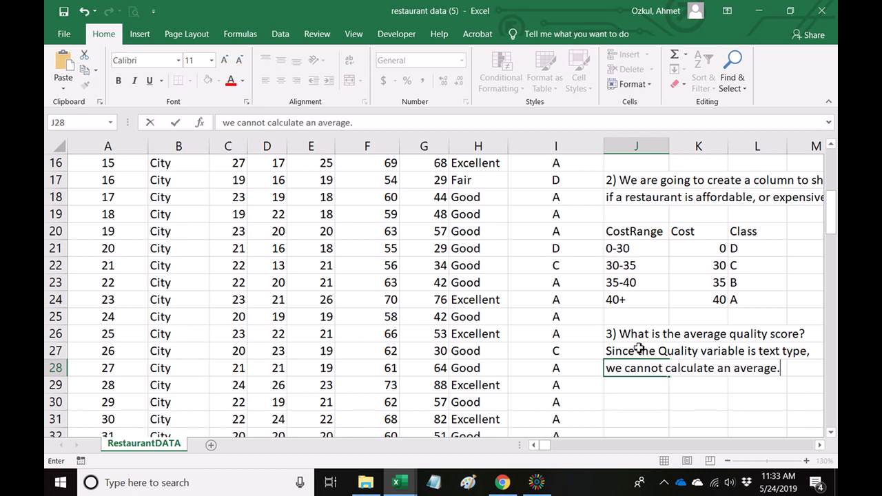
key(Return)
Step: Enter "However, if we convert them to numerical values, we can." in cell J29
text(Howev)
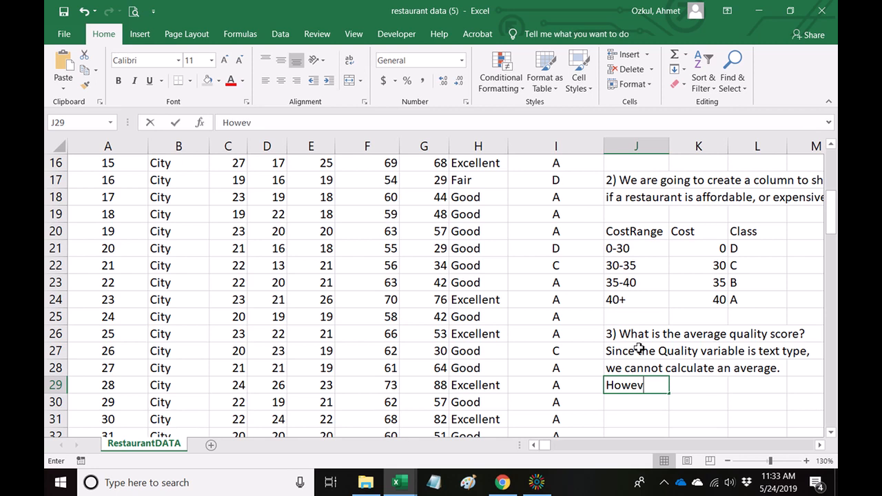
text(er, if we co)
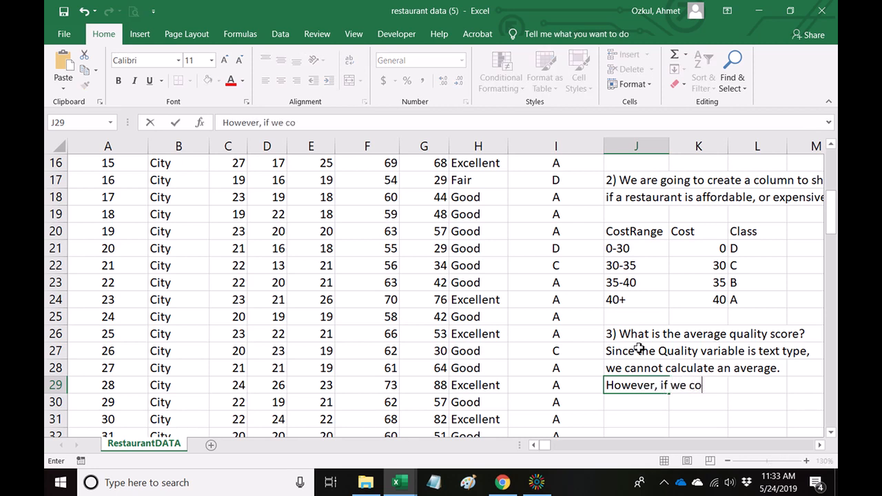
text(nvert them to nume)
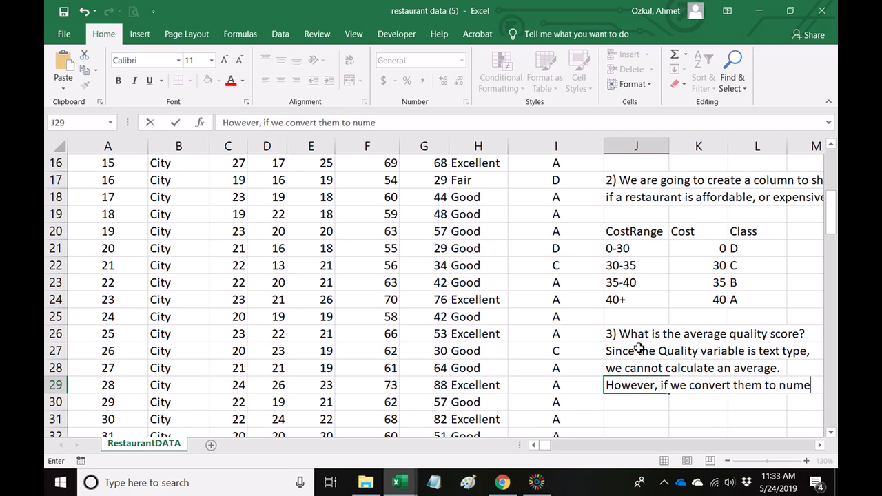
text(rical values,)
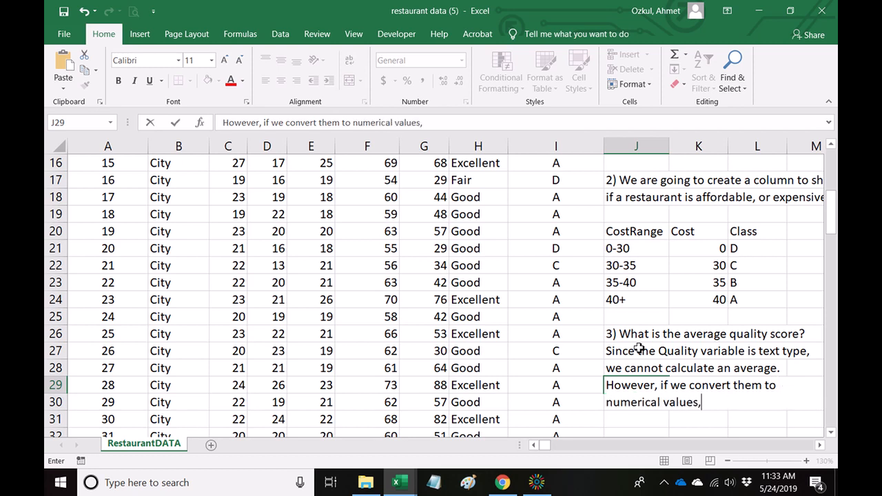
text( wecan.)
key(Return)
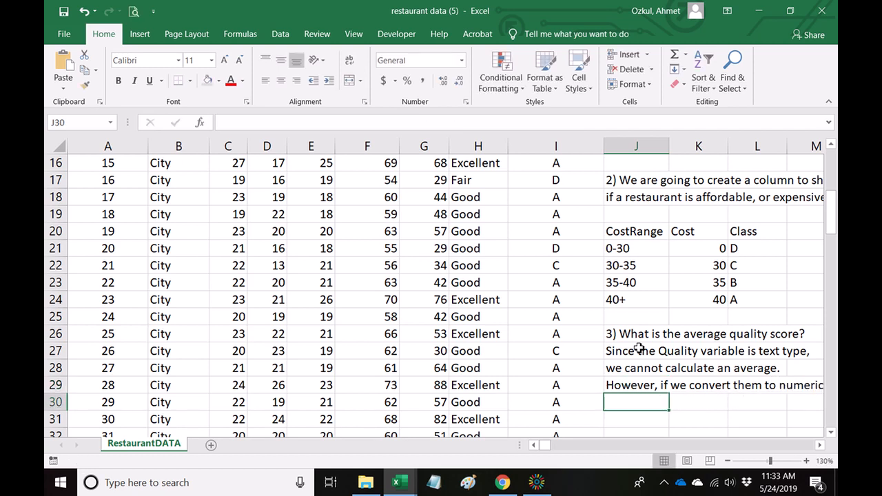
Step: Add the score table headers Quality in J31 and Qscore in K31
key(Return)
key(Return)
key(Return)
key(Return)
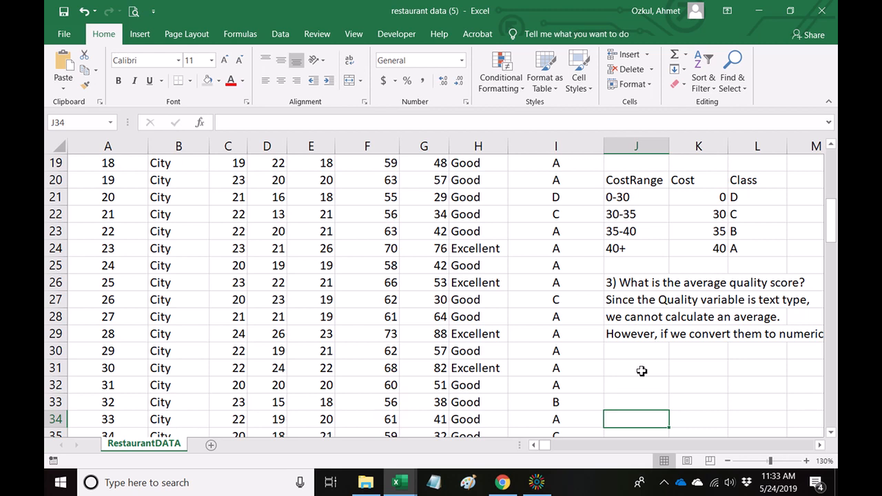
click(641, 371)
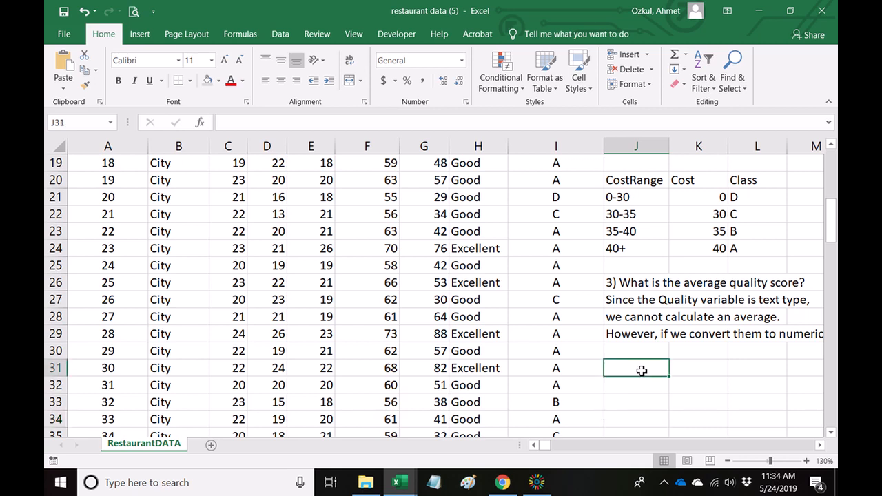
text(Quality)
key(Tab)
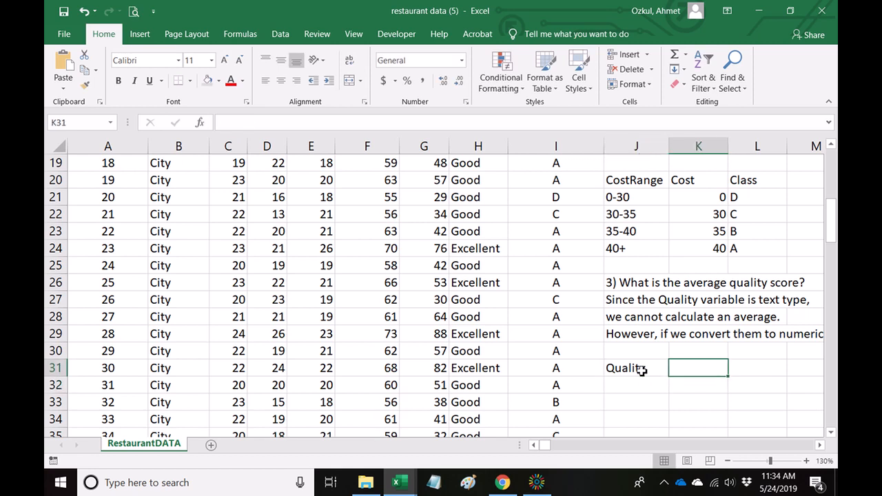
text(Score)
key(Return)
key(Up)
text(Q)
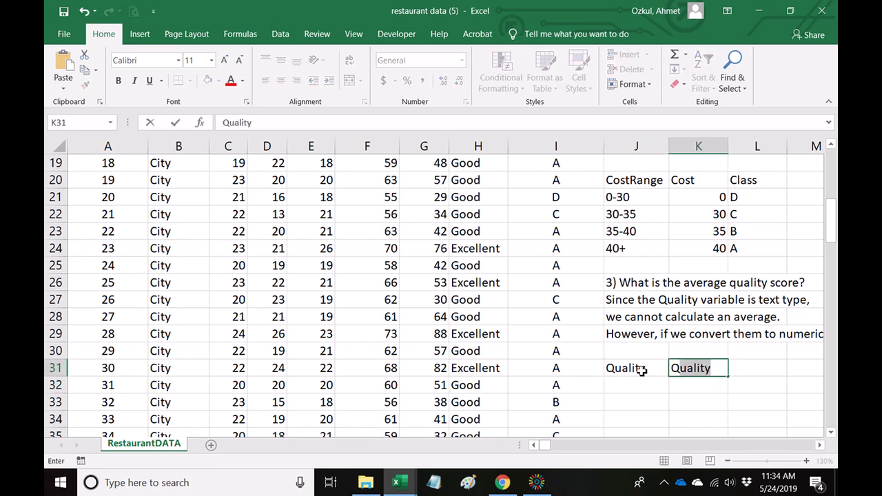
text(Score)
key(BackSpace)
key(BackSpace)
key(BackSpace)
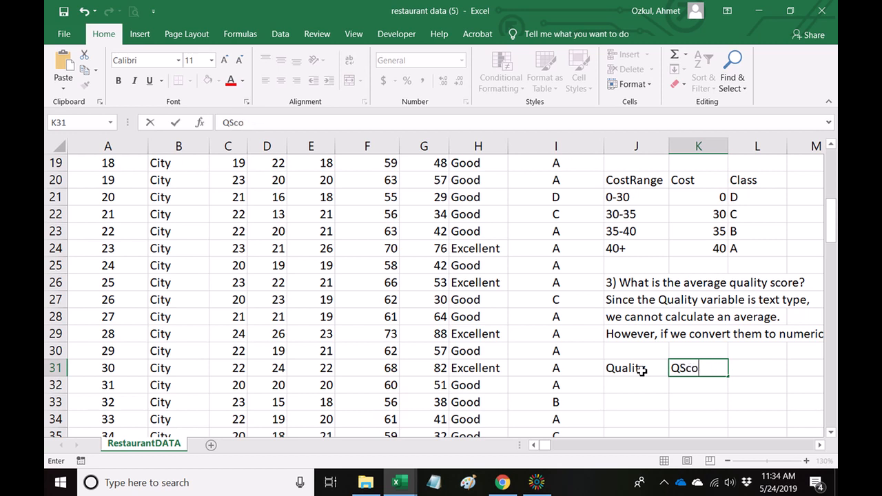
text(ore)
key(Return)
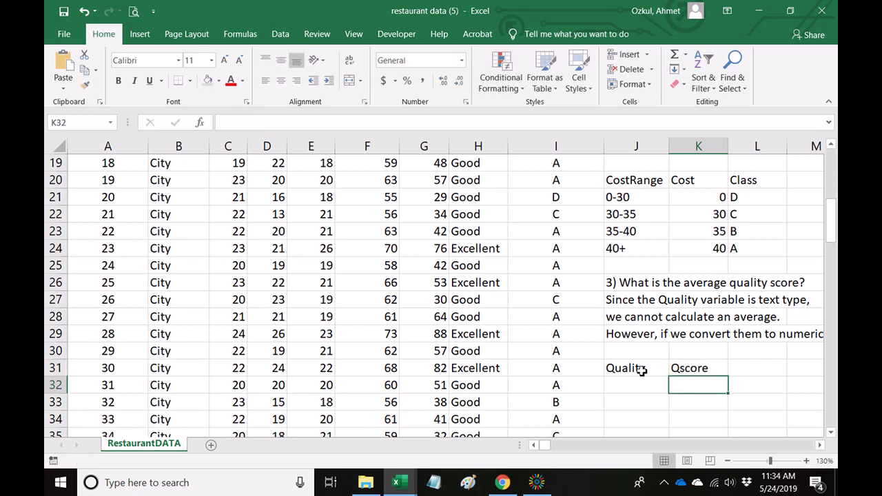
Step: List the quality labels Fair, Good and Excellent in J32:J34 under the Quality header
key(Left)
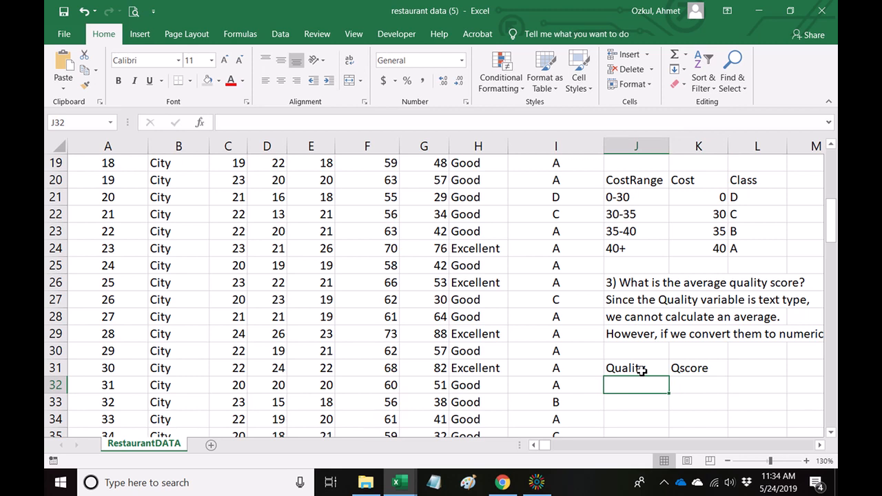
text(Fair)
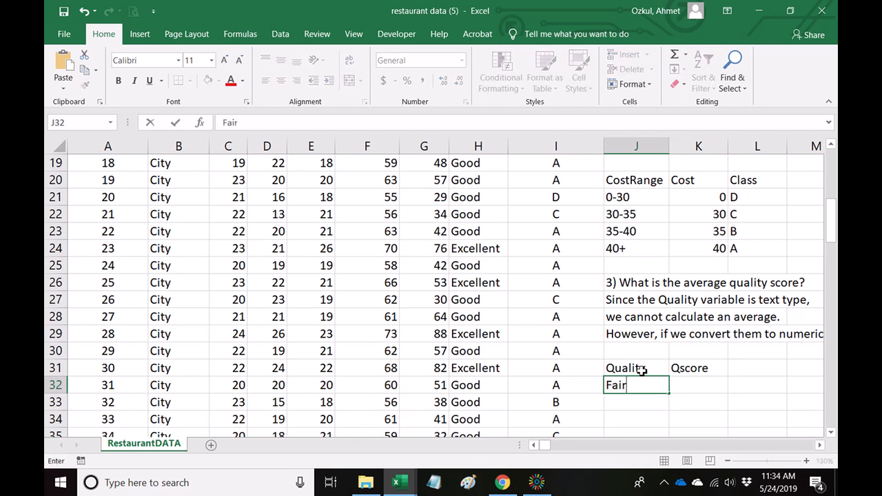
key(Return)
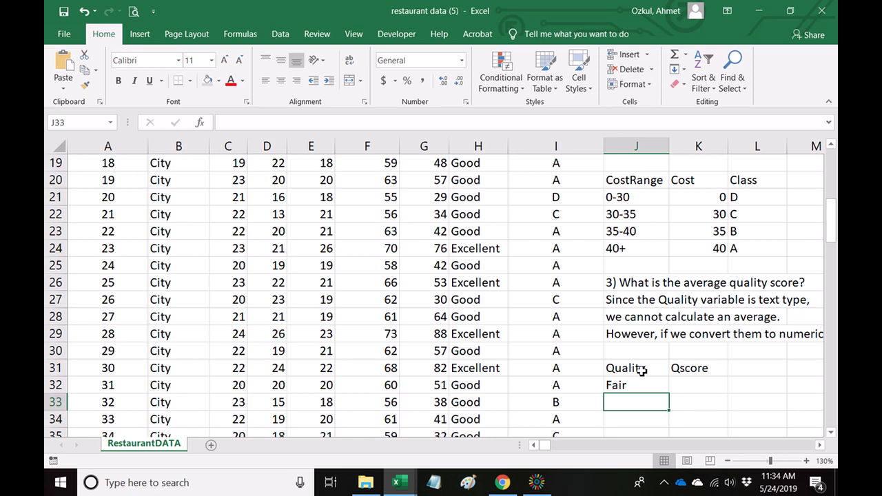
text(Good)
key(Return)
text(Excellent)
key(Return)
Step: Assign the scores 1, 2 and 3 to Fair, Good and Excellent in K32:K34
click(642, 371)
key(Tab)
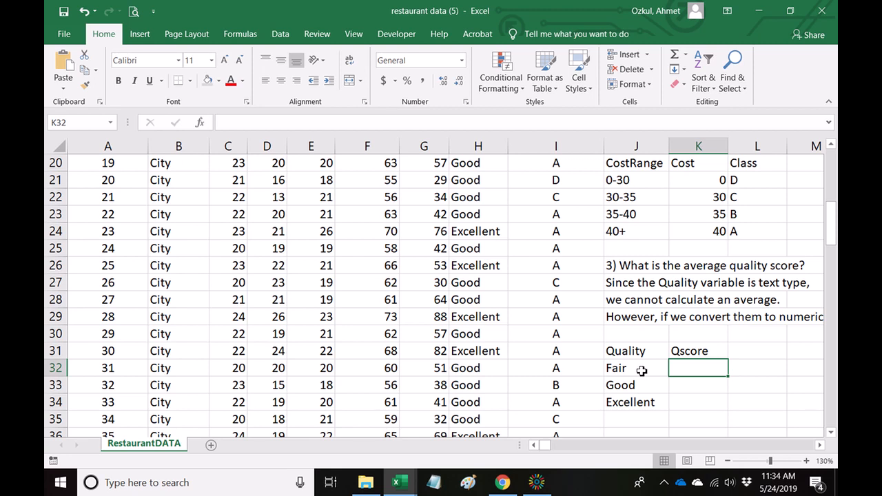
text(1)
key(Return)
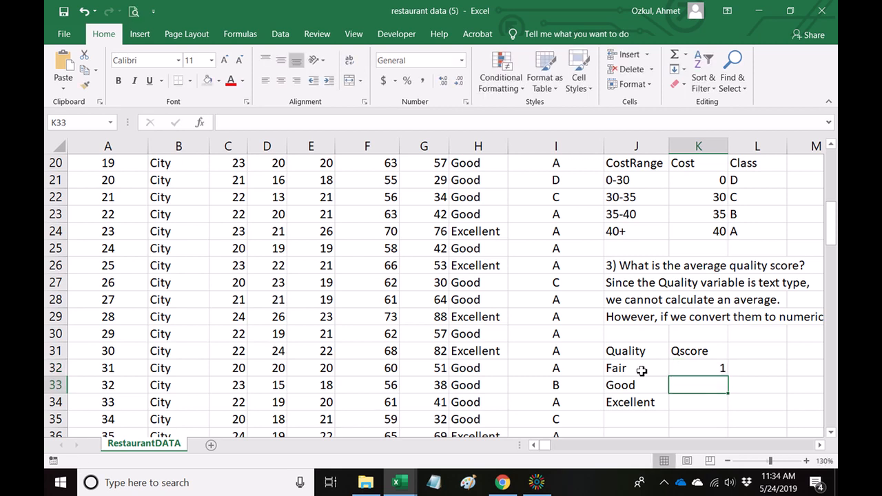
text(2)
key(Return)
text(3)
key(Return)
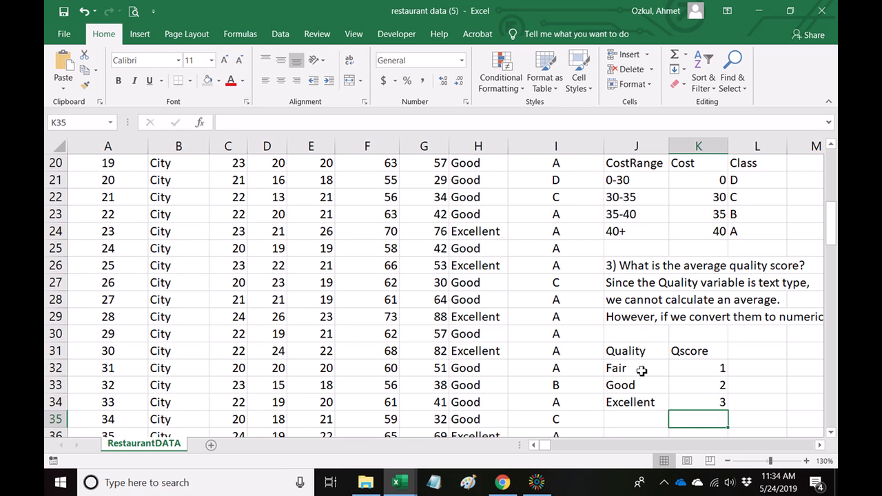
Step: Insert two blank sheet columns between the Class column and the question notes
scroll(629, 274, up, 6)
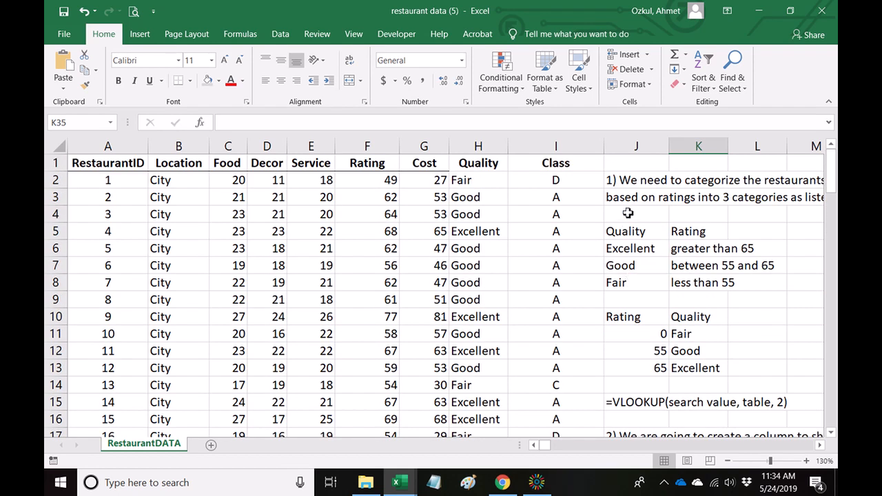
click(627, 214)
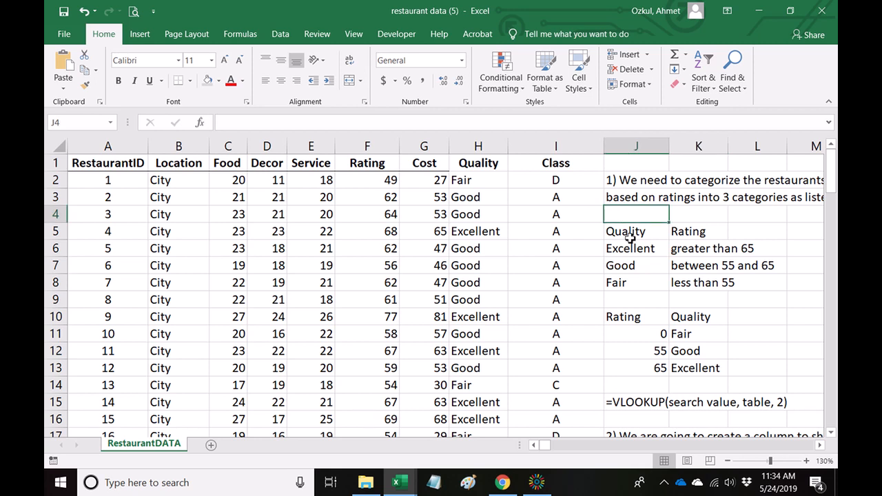
click(647, 57)
click(648, 106)
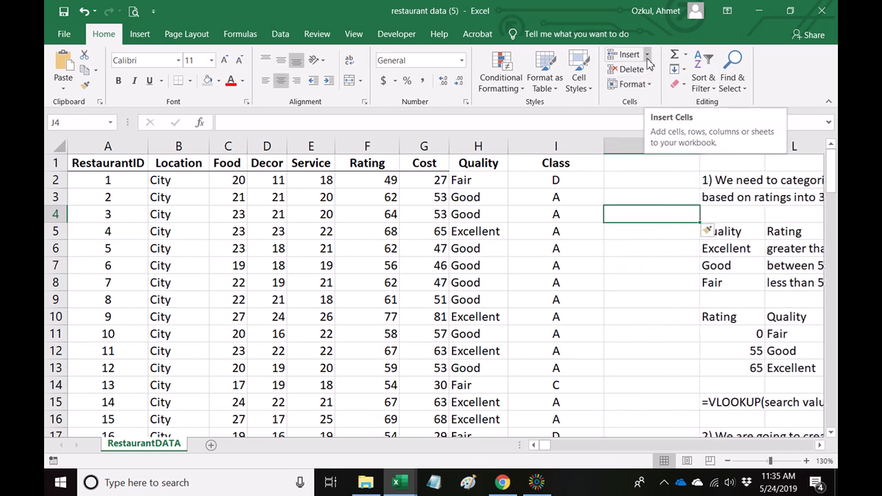
click(647, 57)
click(650, 106)
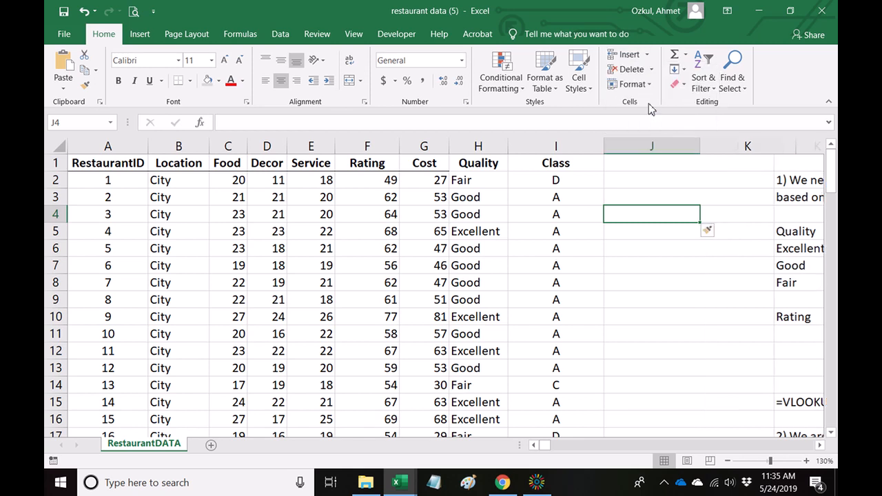
Step: Enter the header Qscore in cell J1 of the new column beside Class
click(650, 165)
text(Q)
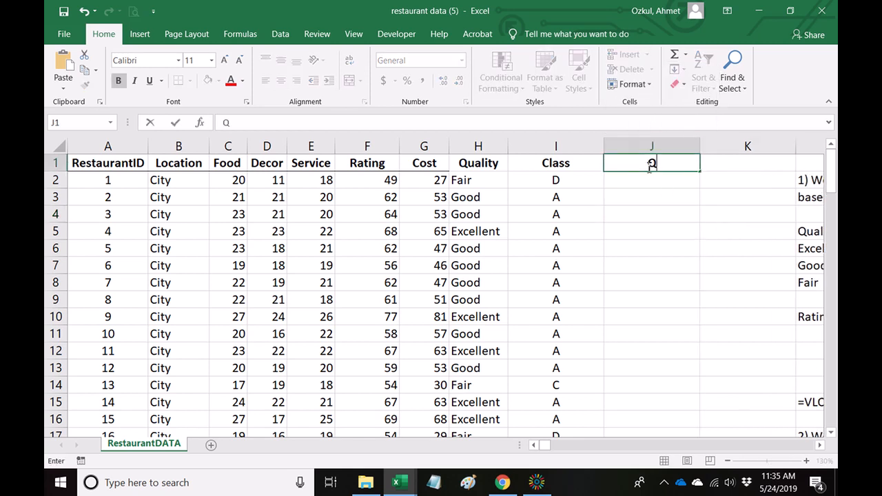
text(score)
key(Return)
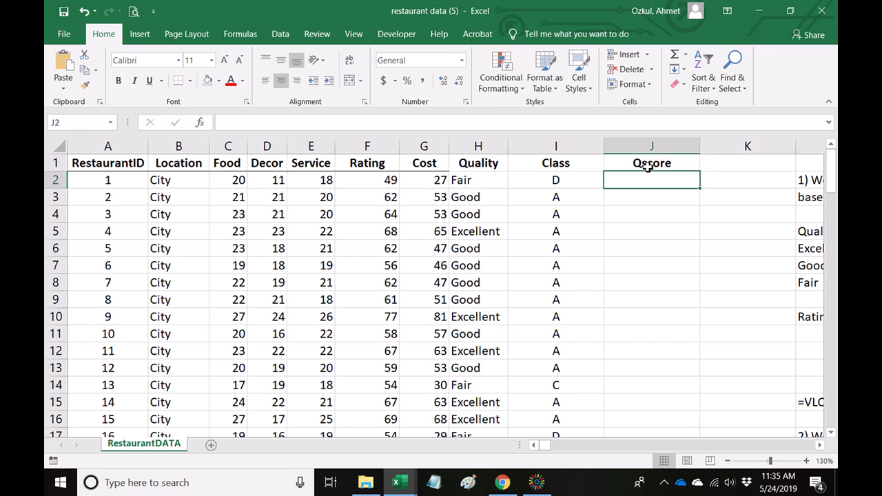
Step: Enter the formula =VLOOKUP(H2,$L$32:$M$34,2) in cell J2 to convert the first restaurant's quality label to a score
text(=)
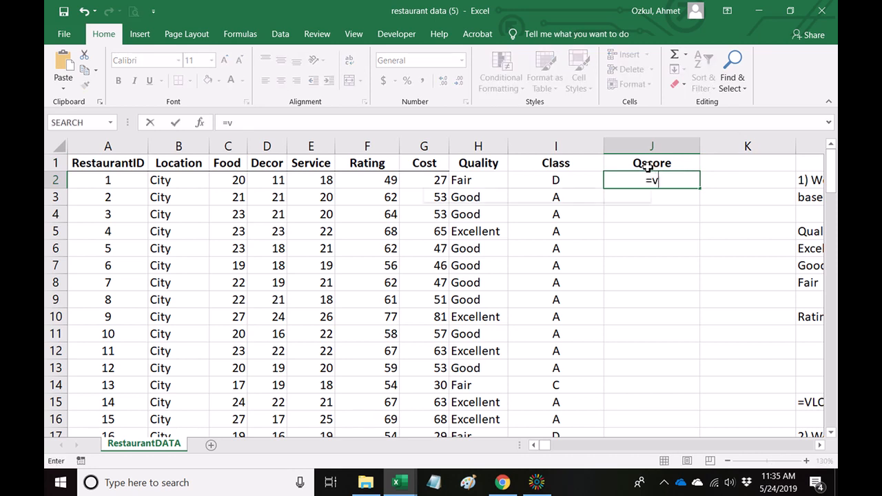
text(vlooku)
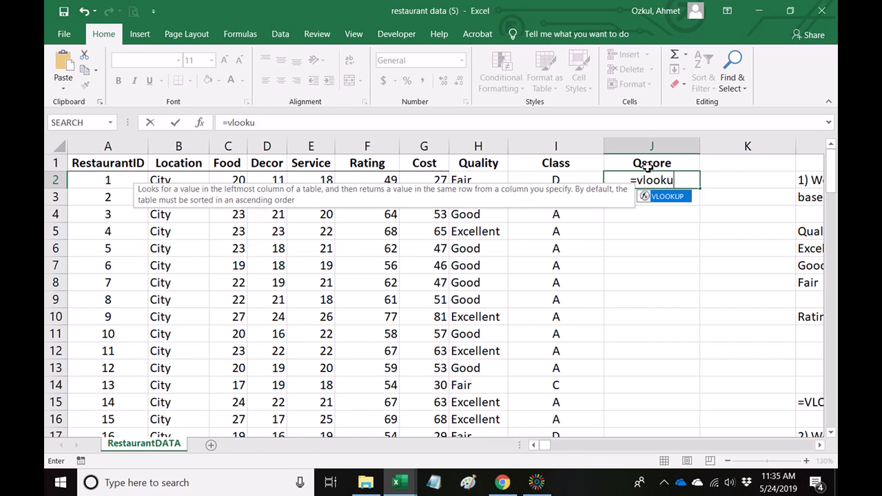
text(p()
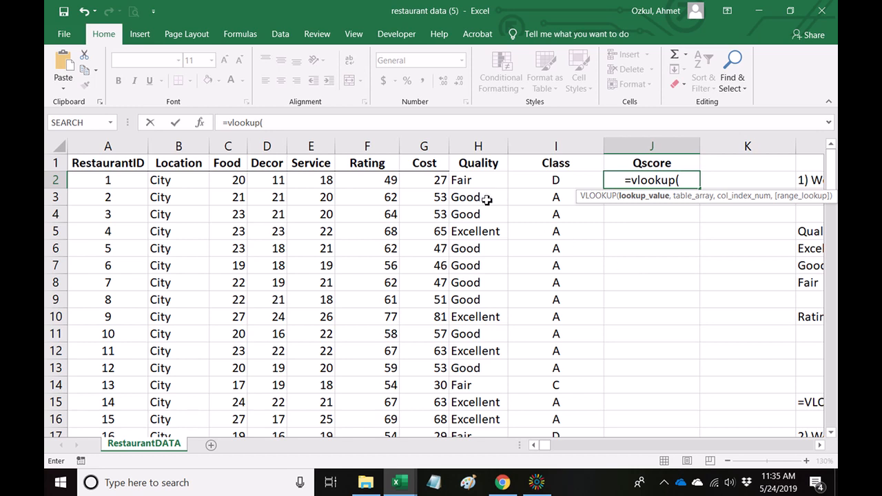
click(483, 182)
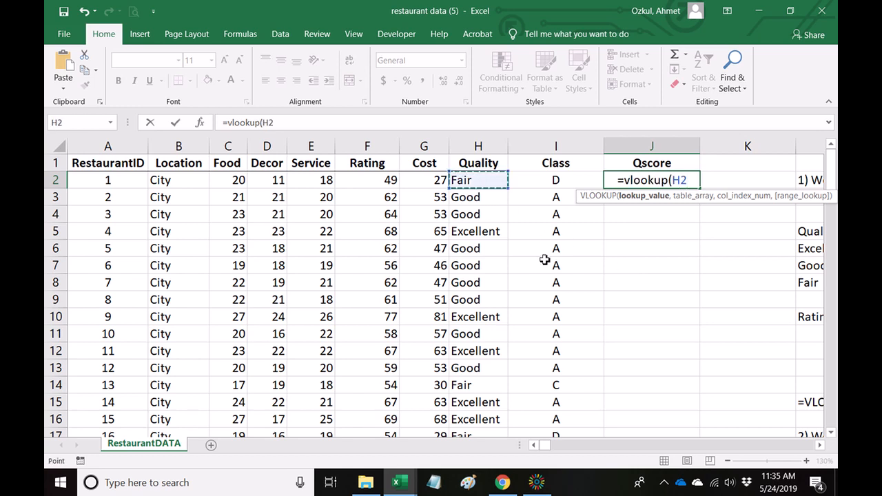
text(,)
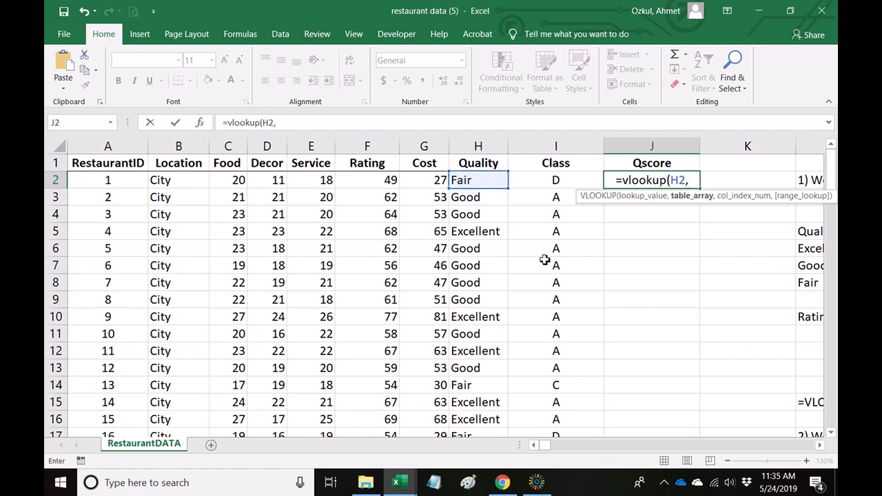
click(831, 432)
drag(831, 432, 820, 447)
click(820, 445)
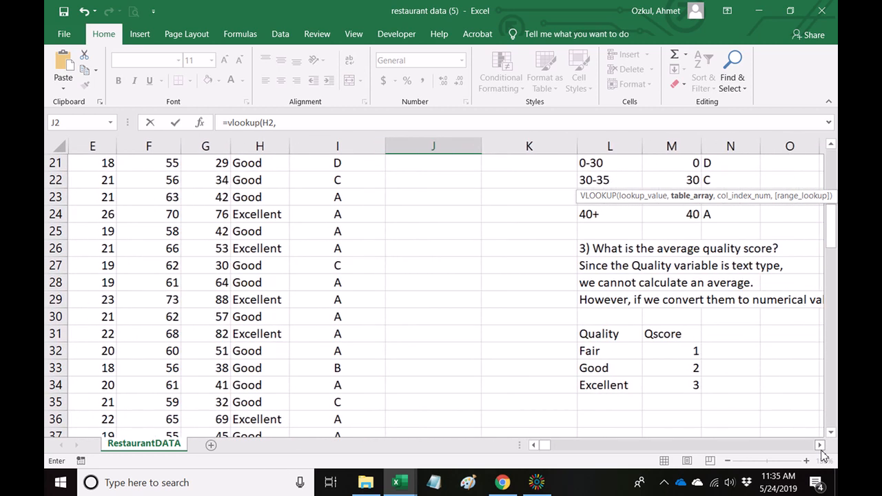
drag(609, 352, 661, 386)
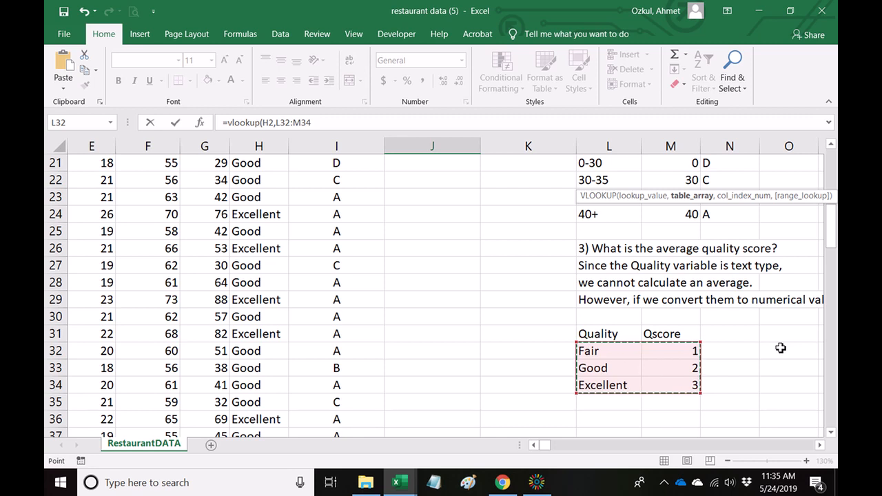
key(F4)
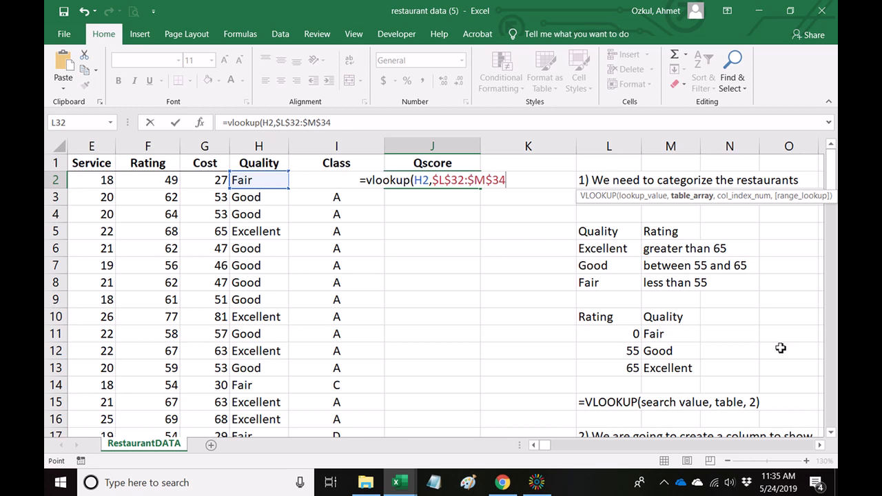
text(,2))
key(Return)
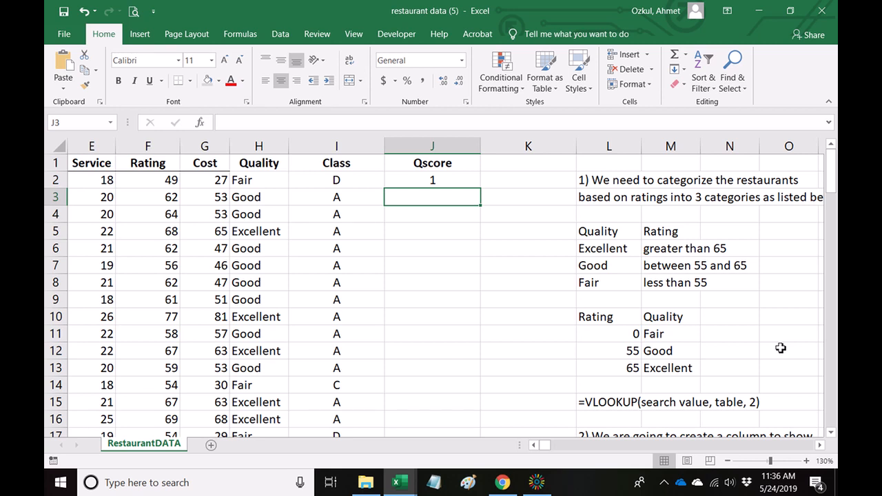
Step: Compare the order of the first-column entries in the Rating lookup table L11:M13 with the labels in the Qscore lookup table L32:M34
scroll(756, 288, down, 1)
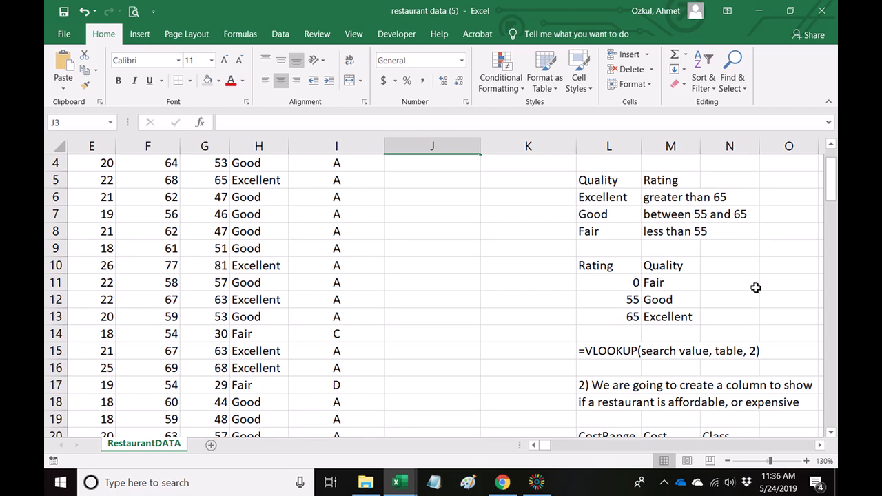
drag(616, 287, 667, 316)
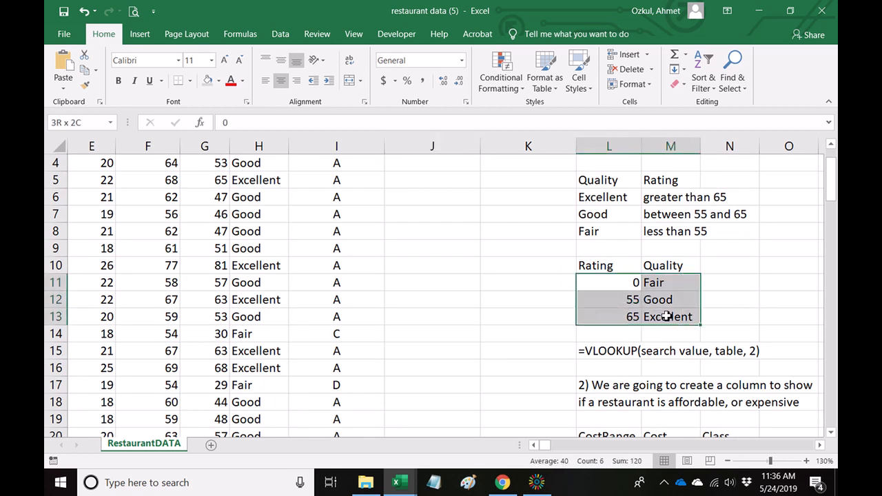
click(748, 283)
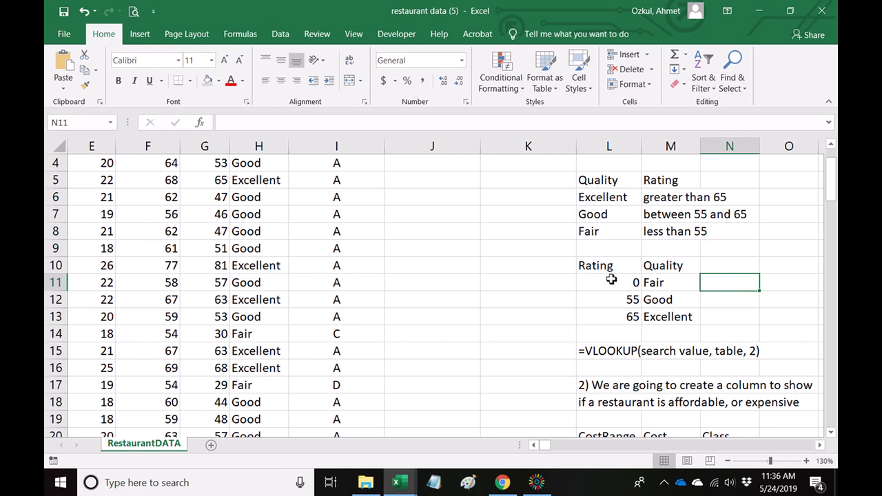
drag(618, 287, 674, 324)
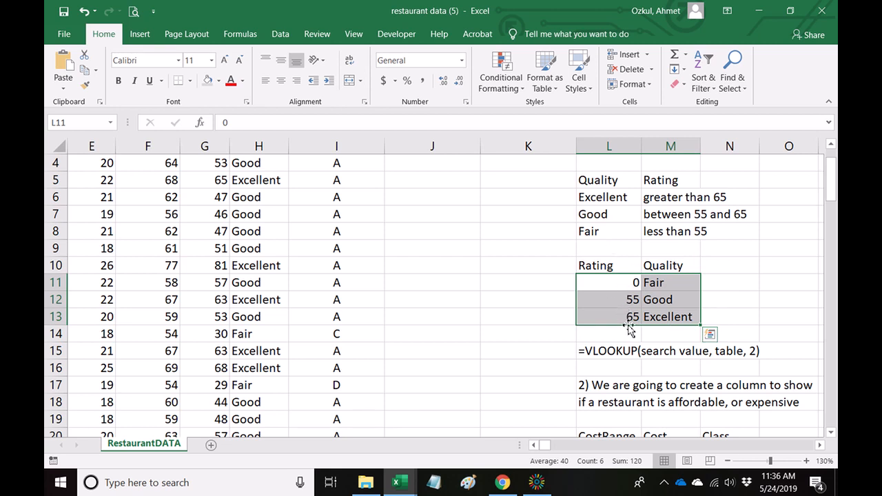
click(623, 282)
click(620, 300)
click(620, 317)
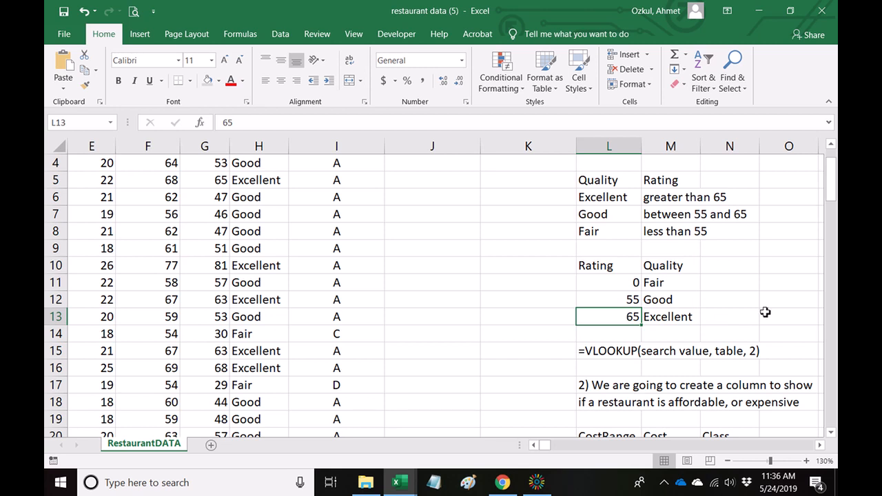
scroll(765, 312, down, 6)
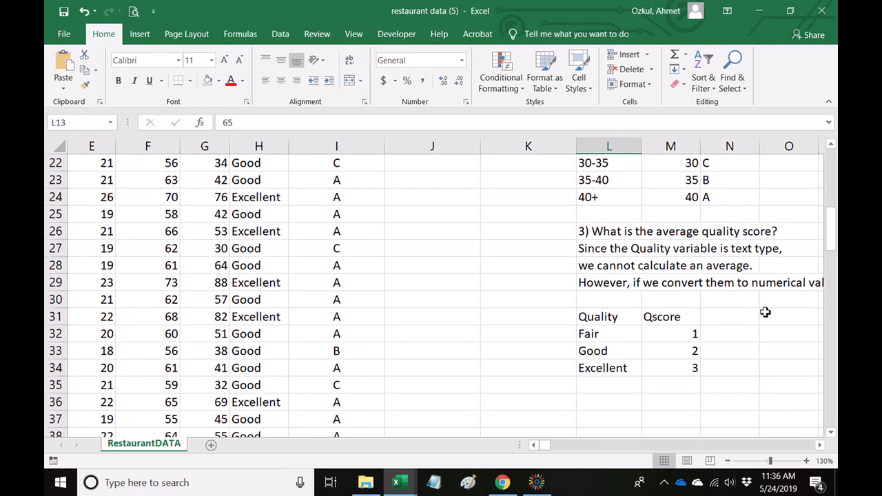
click(593, 334)
click(602, 352)
click(604, 369)
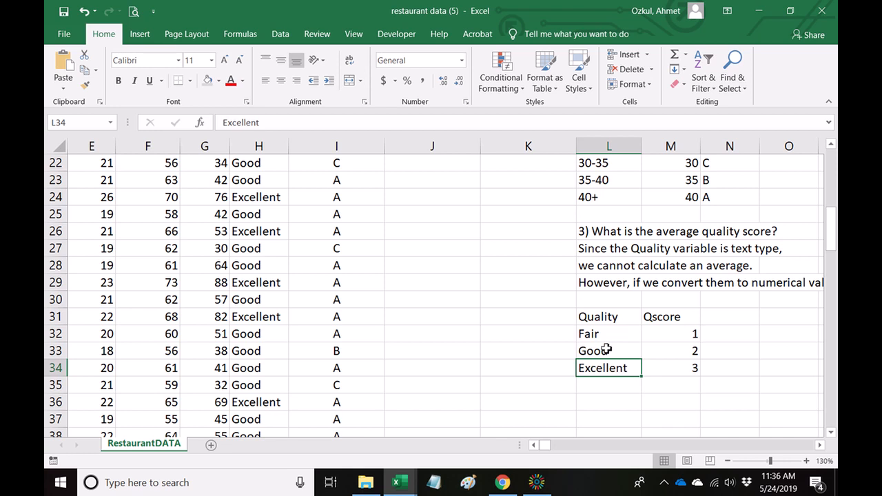
Step: Sort the Quality and Qscore lookup table L31:M34 by Quality from A to Z, treating its first row as headers
drag(592, 319, 666, 370)
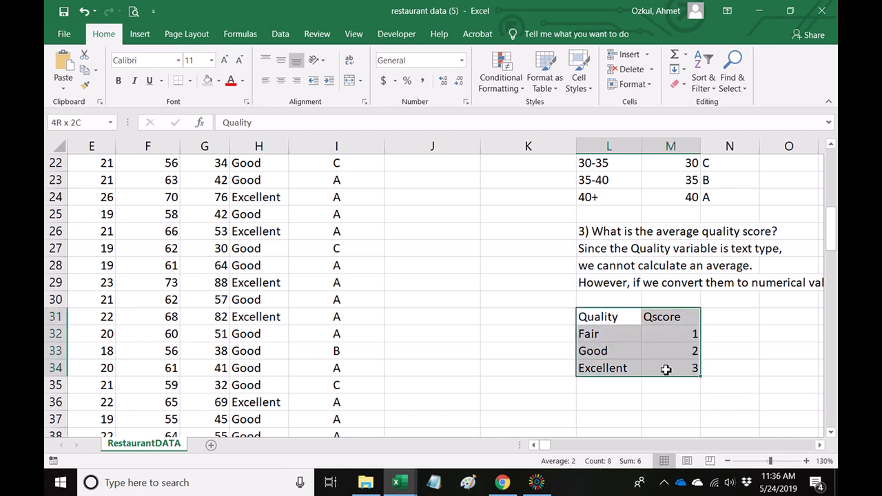
click(283, 38)
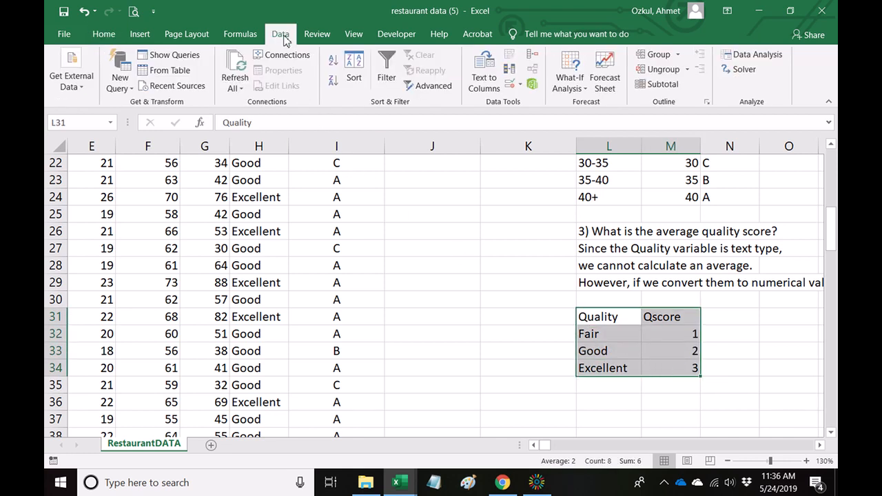
click(353, 69)
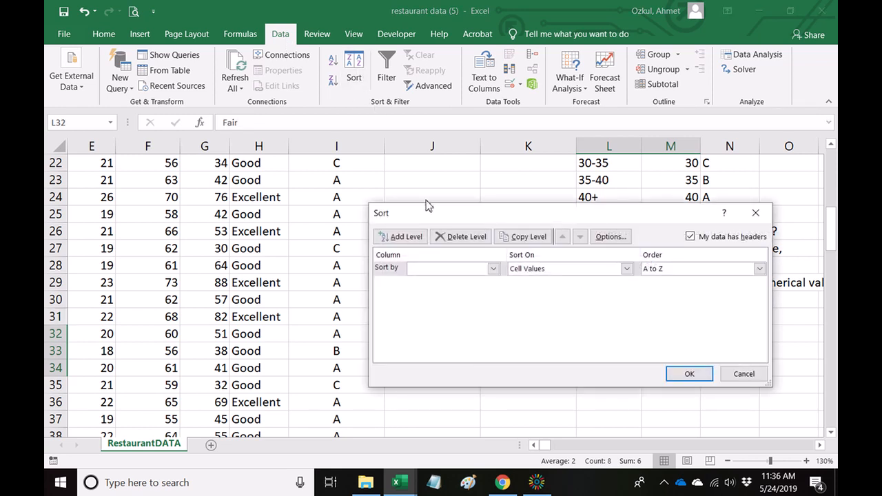
click(343, 183)
click(332, 196)
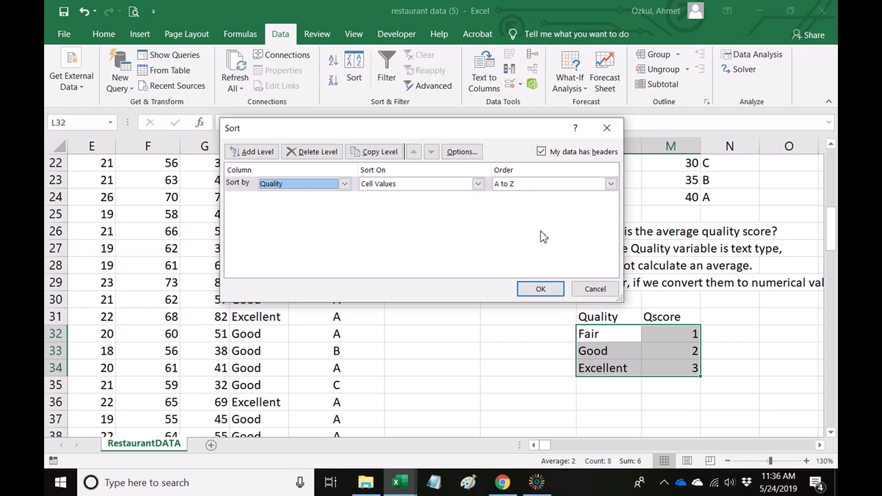
click(540, 288)
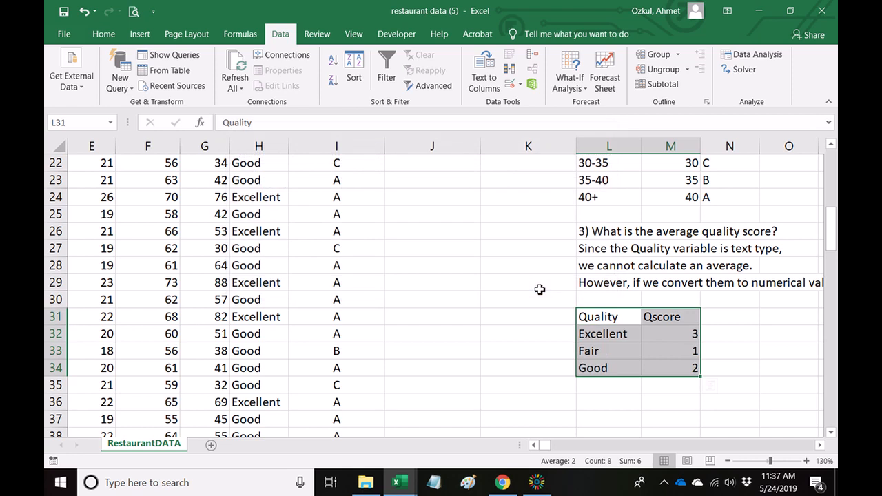
Step: Check the order of the sorted quality labels in L32:L34 and the score paired with each one
click(717, 333)
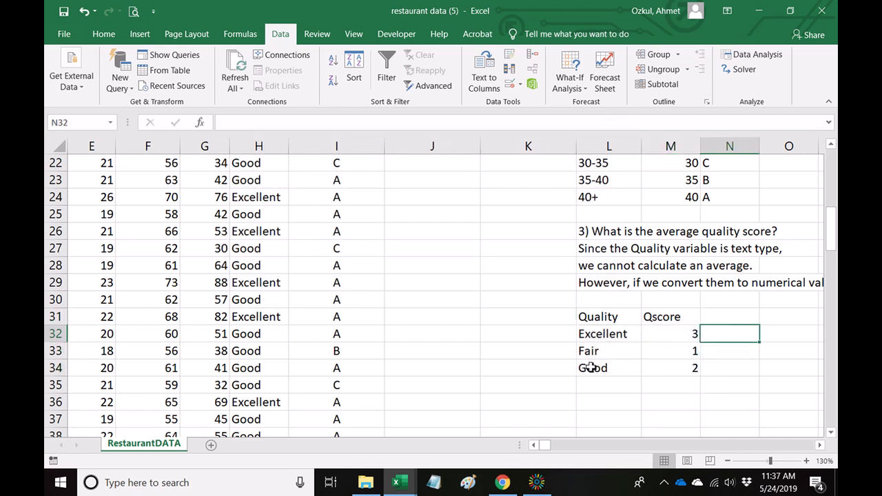
click(730, 380)
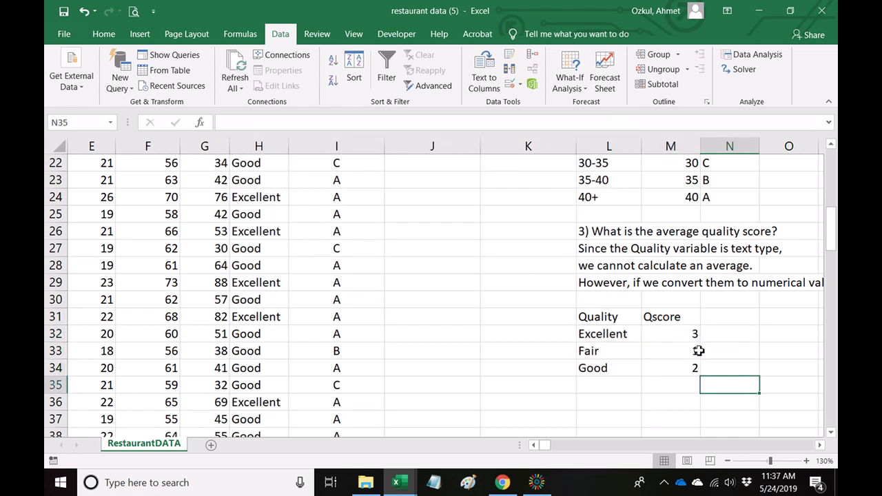
drag(594, 317, 602, 370)
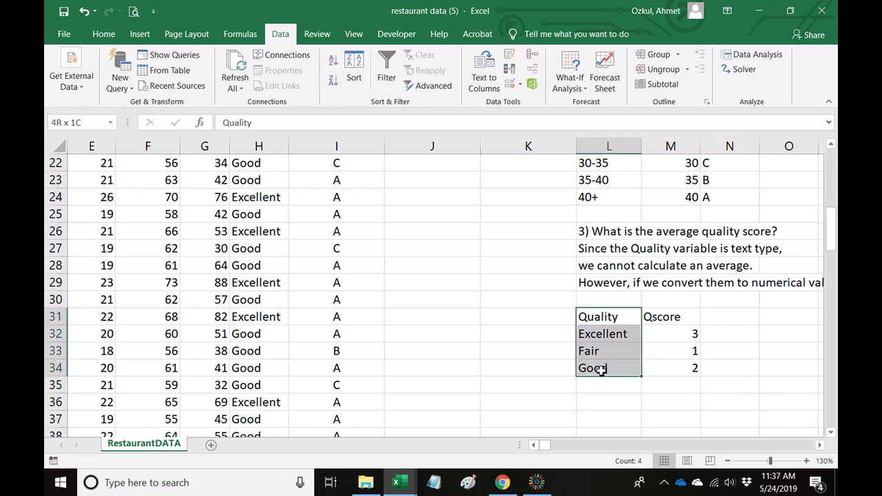
click(597, 335)
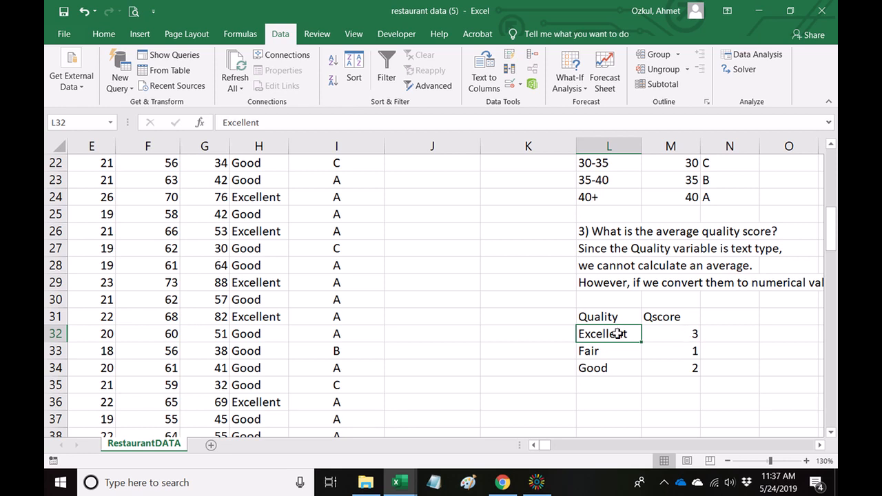
click(685, 335)
click(620, 356)
click(668, 357)
click(602, 371)
click(674, 369)
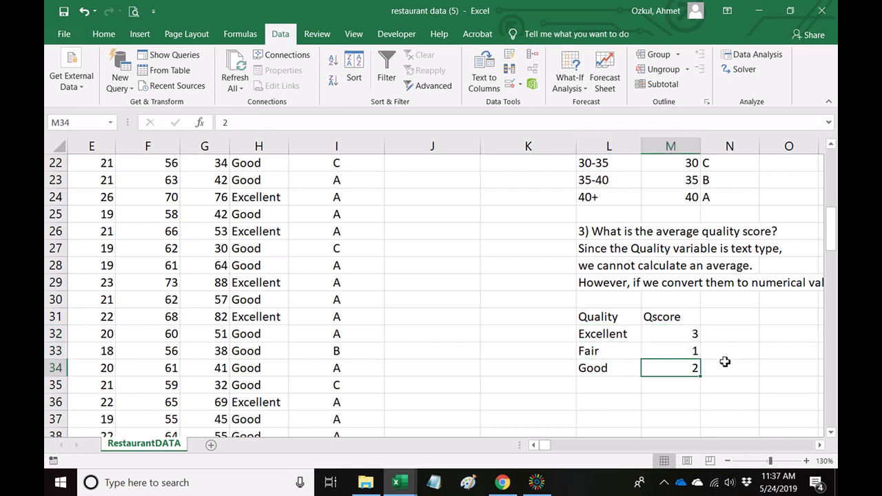
Step: Fill the Qscore lookup formula from J2 down through J101
scroll(506, 337, up, 7)
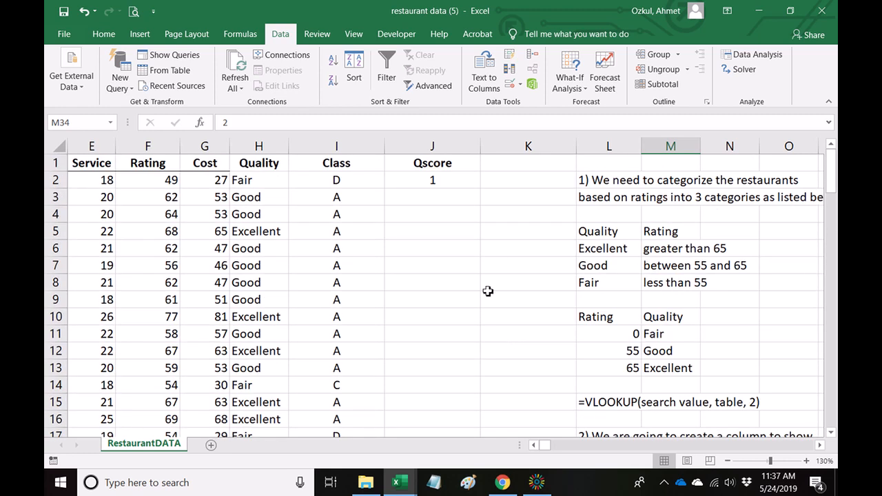
click(451, 181)
drag(482, 189, 463, 415)
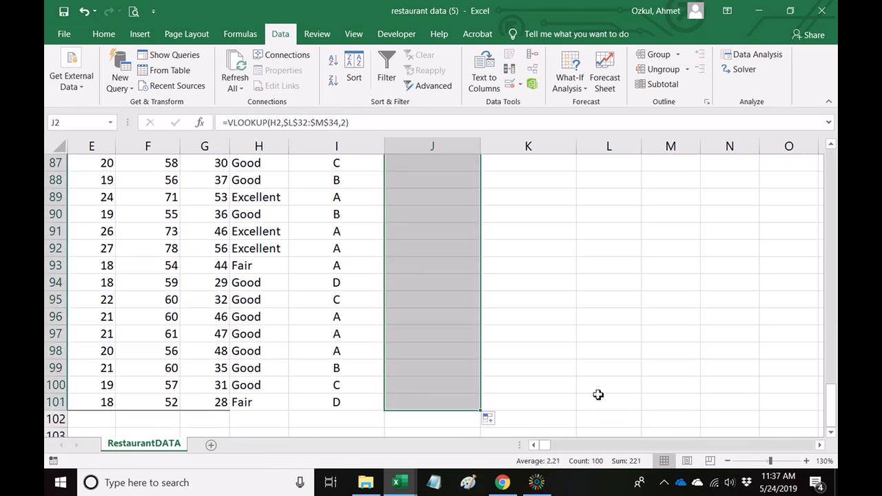
Step: Spot-check the Qscore values against the Quality labels in rows 10, 28 and 39 and against the lookup table
scroll(598, 395, up, 20)
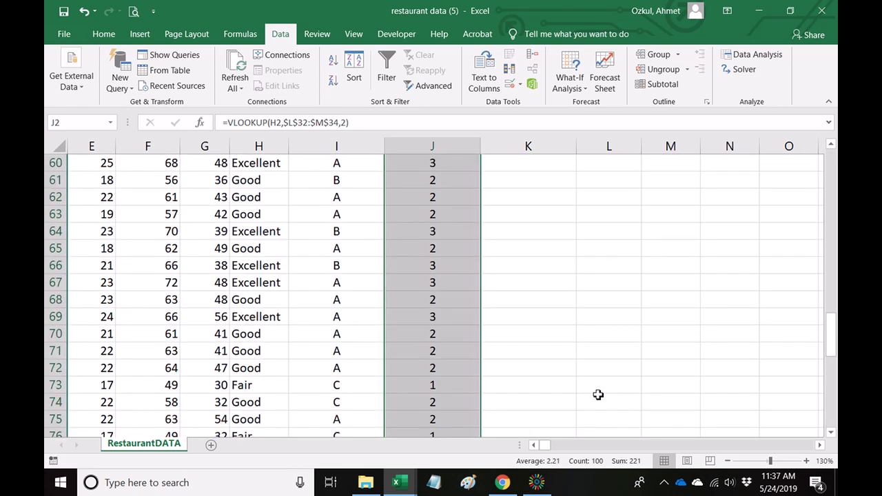
scroll(572, 365, up, 9)
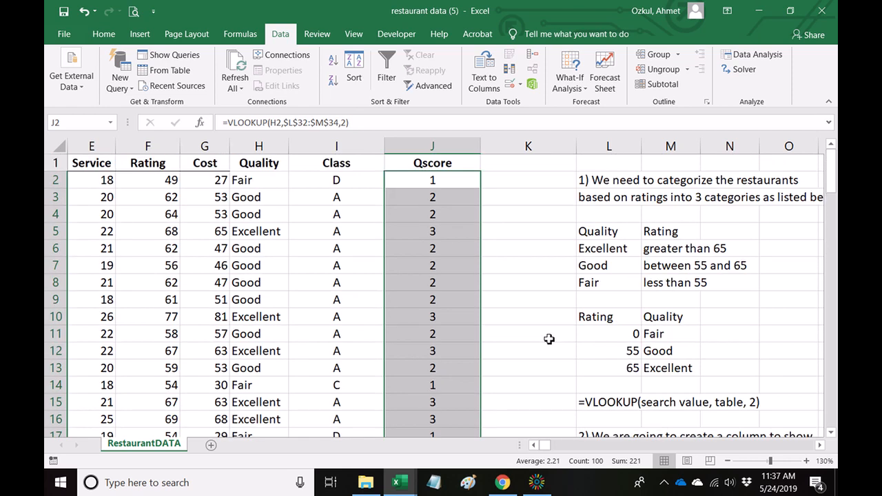
click(262, 317)
click(445, 317)
scroll(394, 365, down, 6)
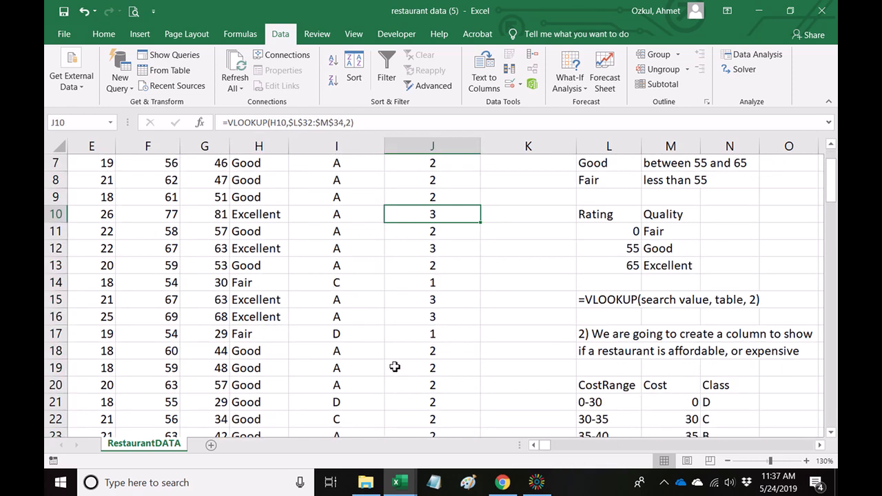
click(266, 318)
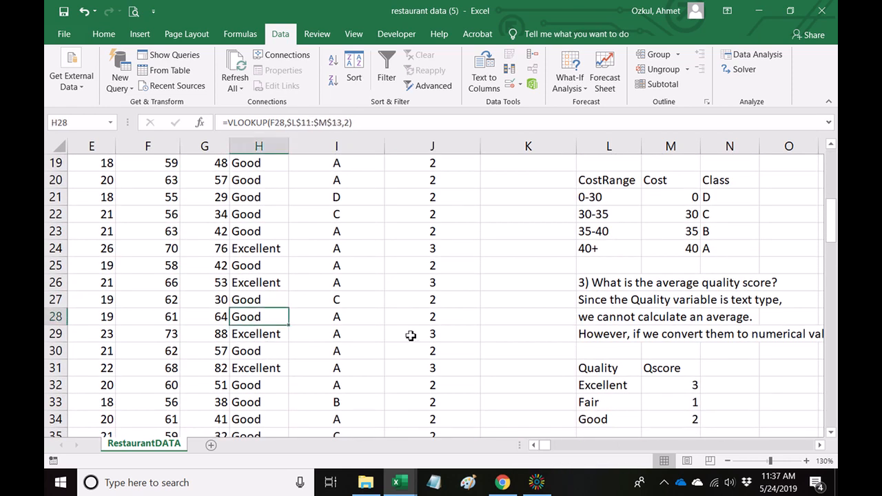
click(435, 314)
scroll(352, 379, down, 4)
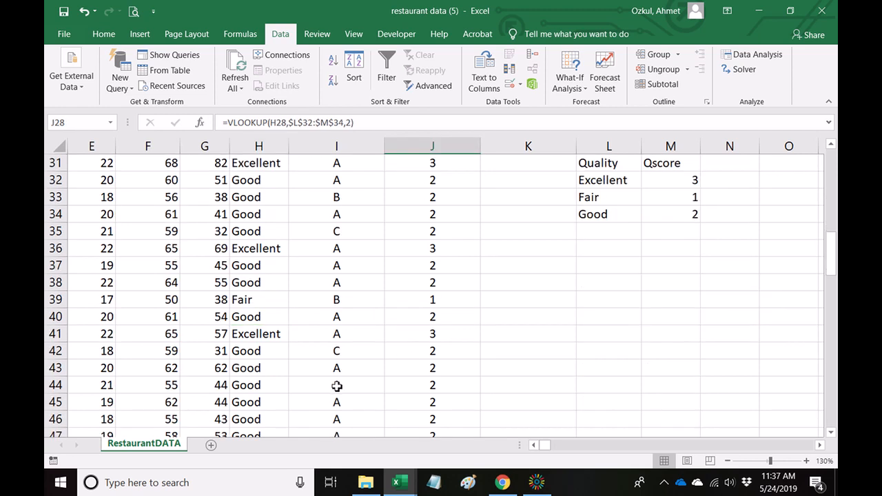
click(242, 301)
click(416, 303)
scroll(644, 343, down, 4)
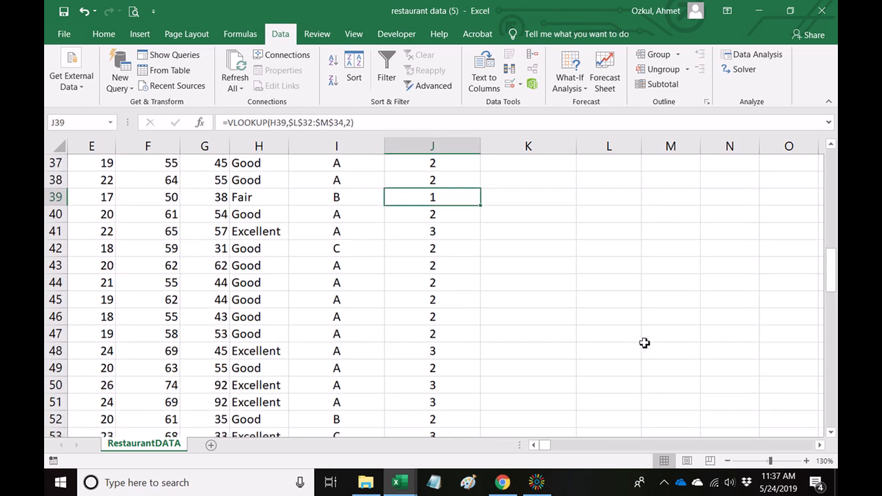
scroll(644, 342, down, 2)
scroll(643, 343, up, 13)
scroll(644, 343, down, 6)
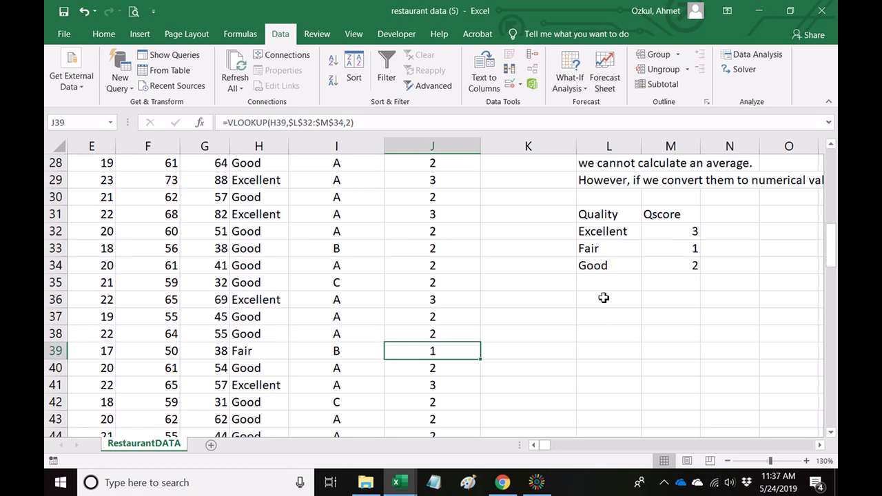
Step: Label cell L36 below the Qscore lookup table as "Average score overall ="
click(604, 298)
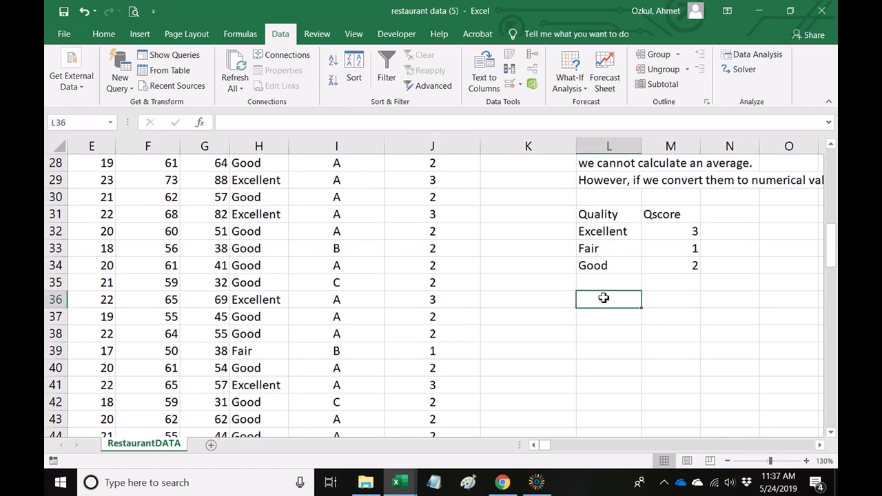
text(Average score overall)
text(=)
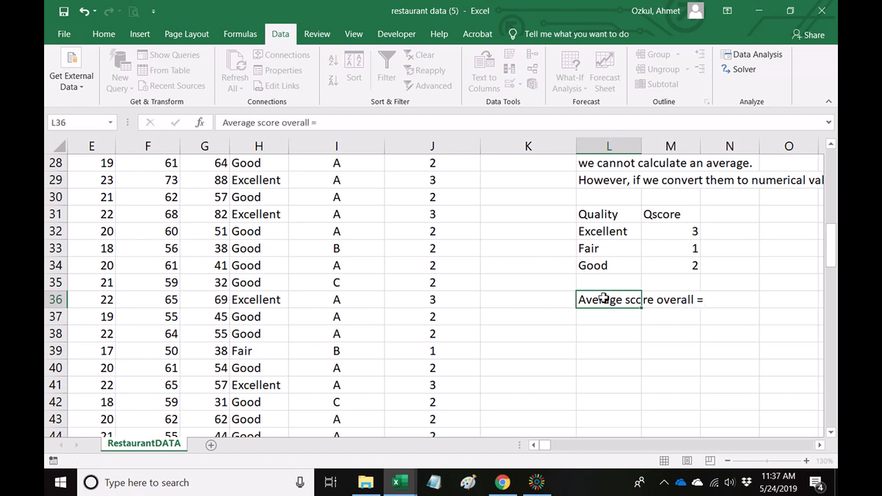
key(Return)
Step: Calculate the overall average of the Qscore values in J2:J101 in cell N36 with the AVERAGE function
key(Up)
key(Right)
key(Right)
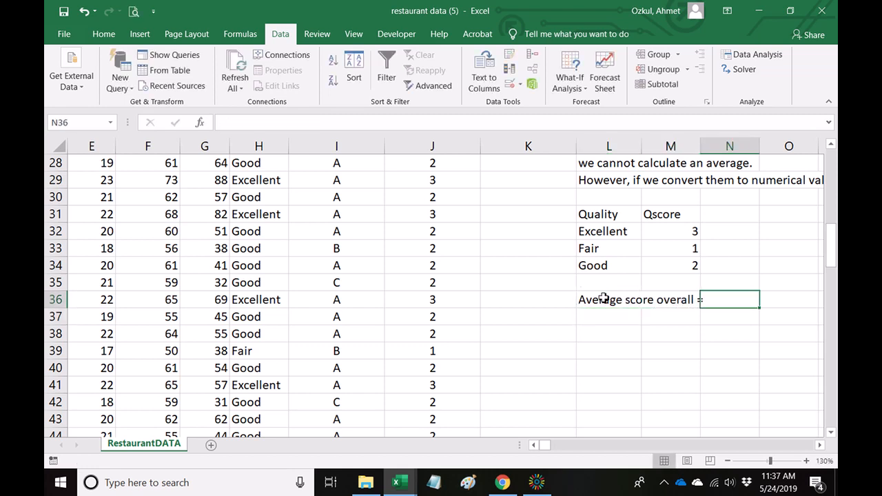
text(=aver)
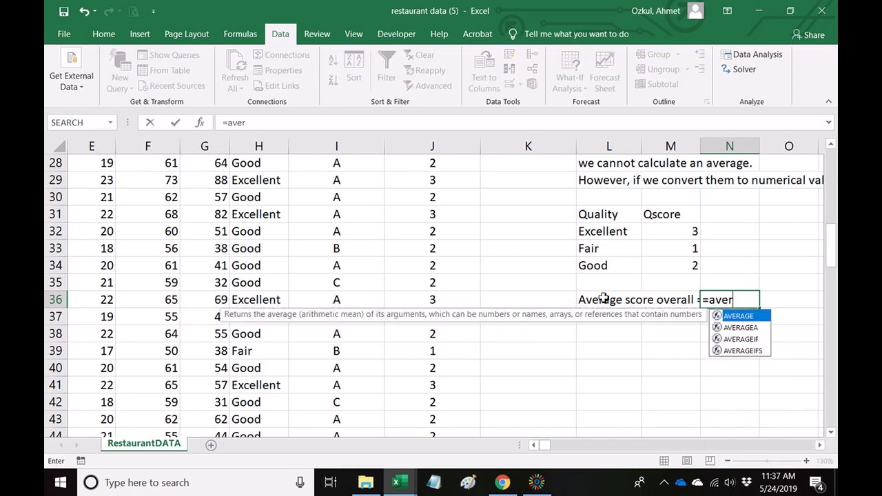
text(age()
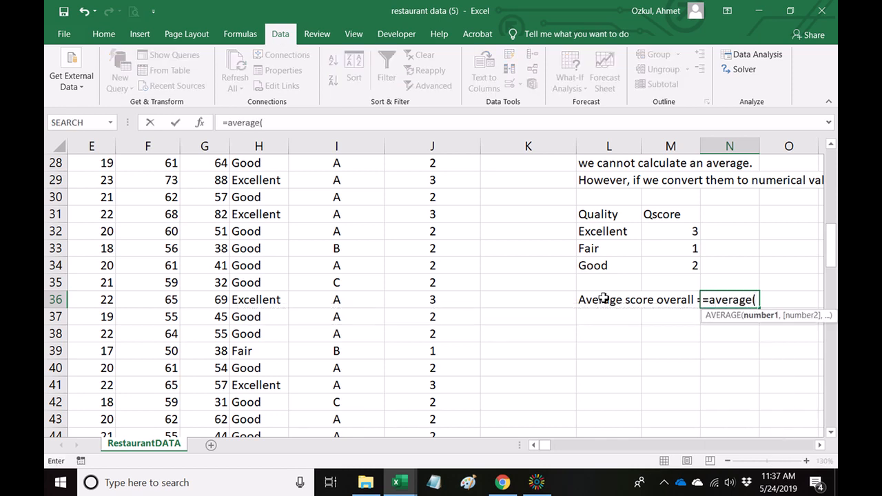
scroll(539, 265, up, 8)
scroll(539, 264, up, 1)
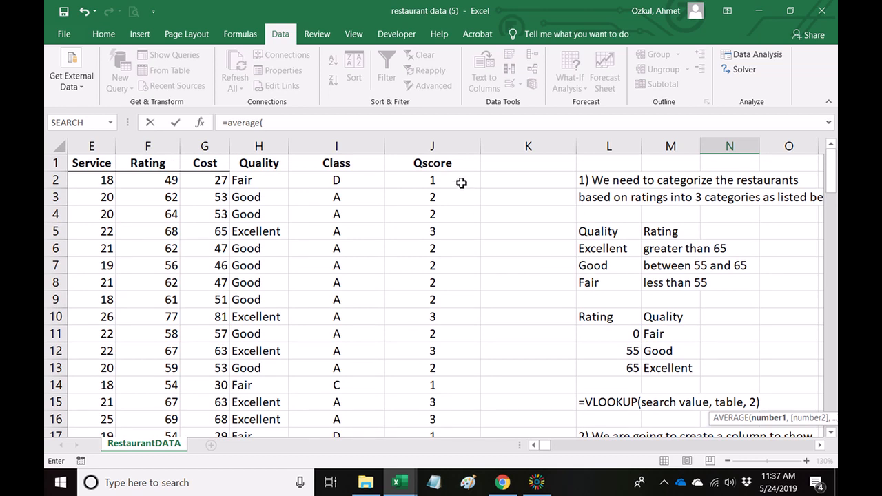
click(461, 182)
key(ctrl+shift+Down)
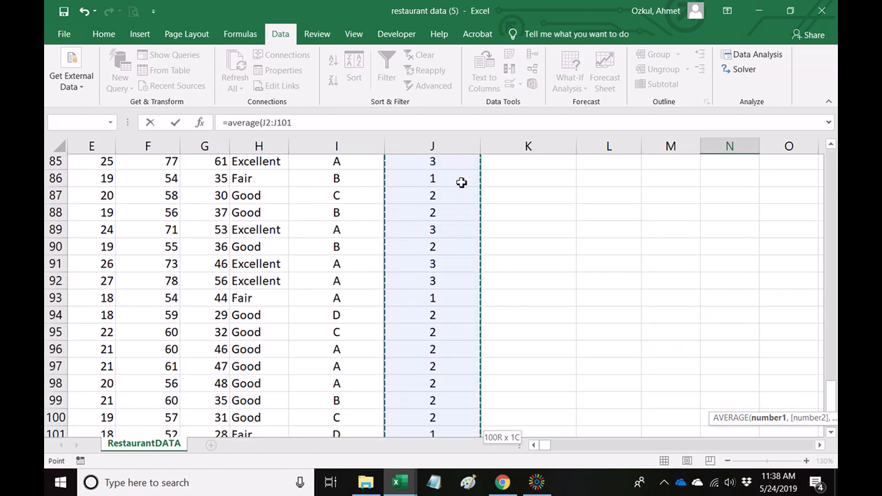
key(Return)
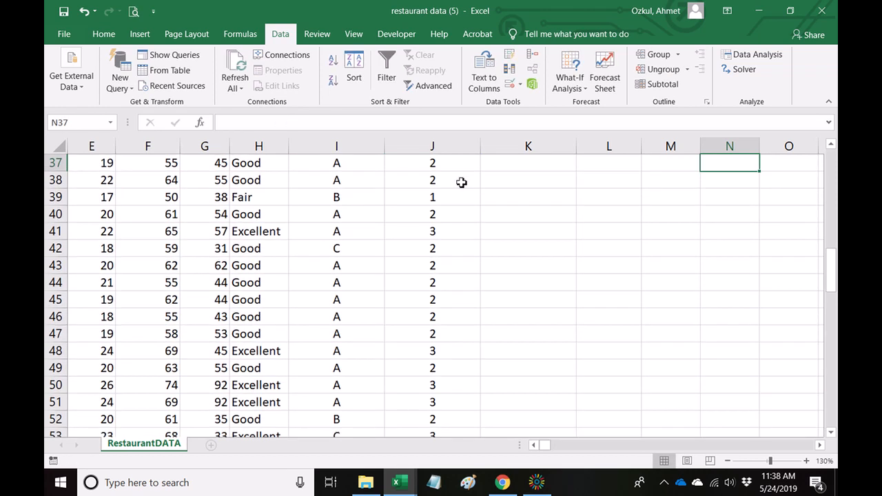
click(733, 302)
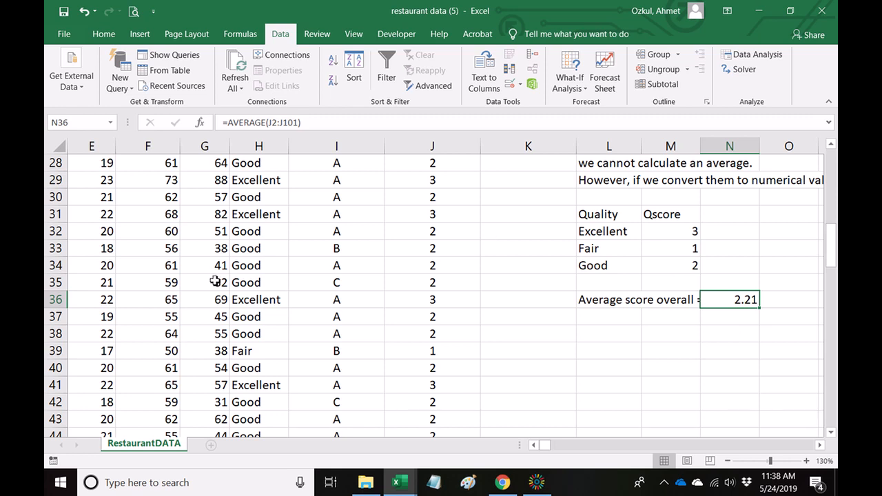
Step: Inspect the Quality lookup formula in H34 and the Qscore lookup formula in J35
click(164, 267)
click(247, 265)
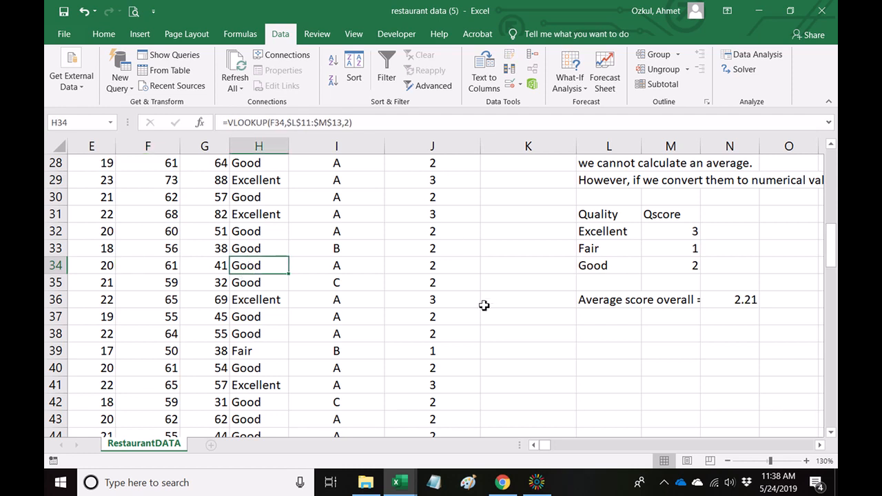
click(436, 284)
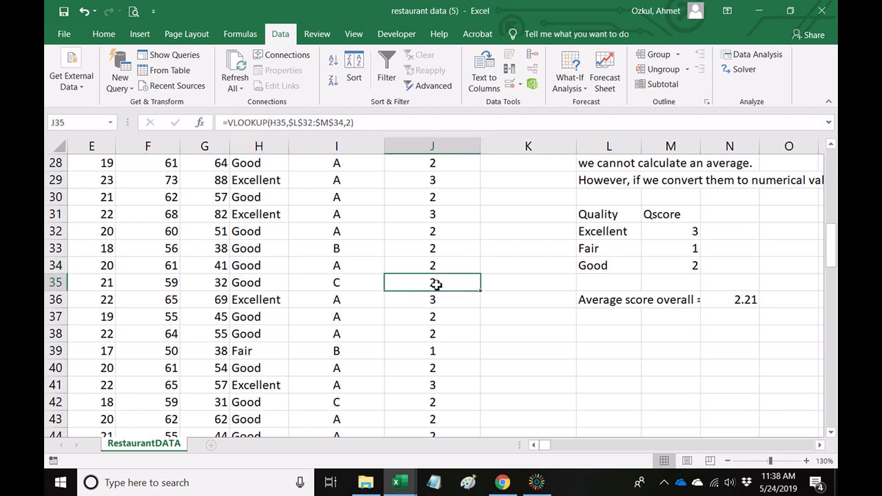
Step: Save the restaurant data workbook and minimize its window
click(521, 363)
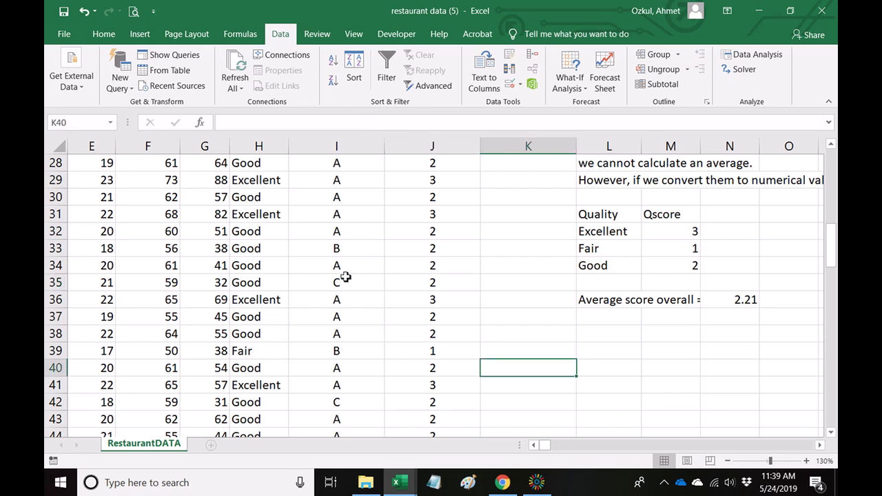
click(64, 12)
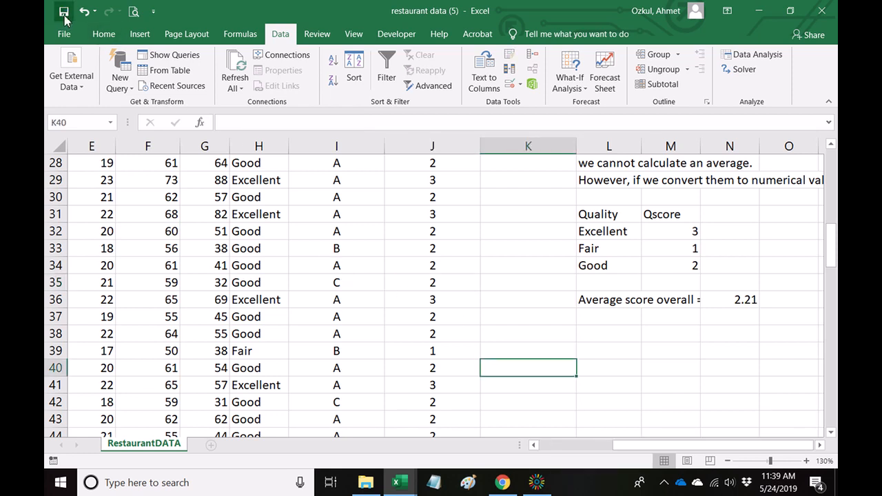
click(758, 6)
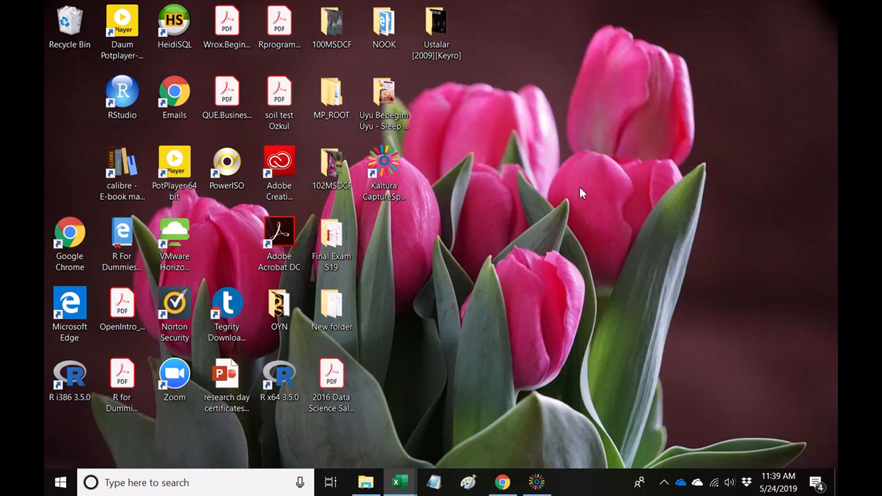
Step: Switch to Chrome, download BankMarketing CSV.csv from the Course Content datasets, and open it in a maximized Excel window
click(504, 482)
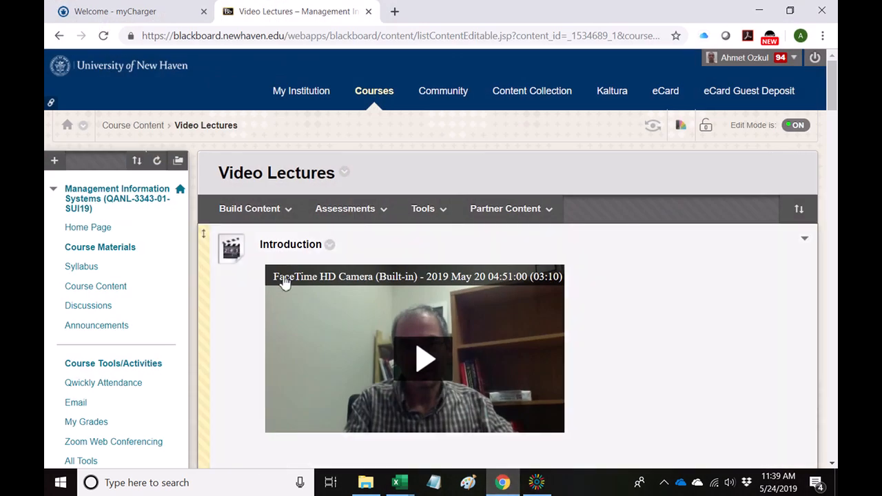
click(86, 293)
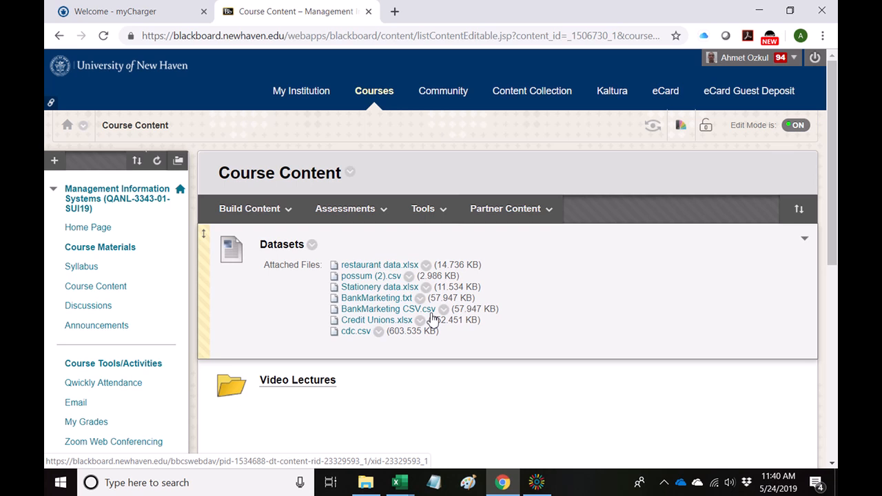
click(389, 310)
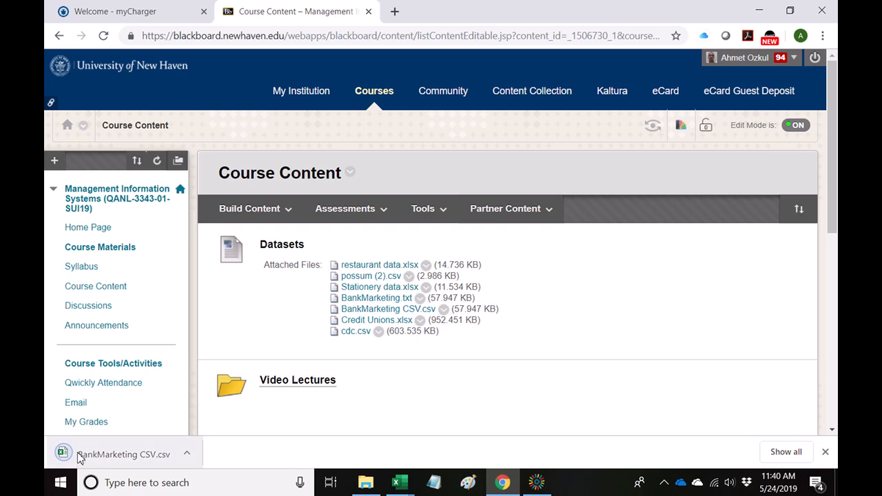
click(84, 457)
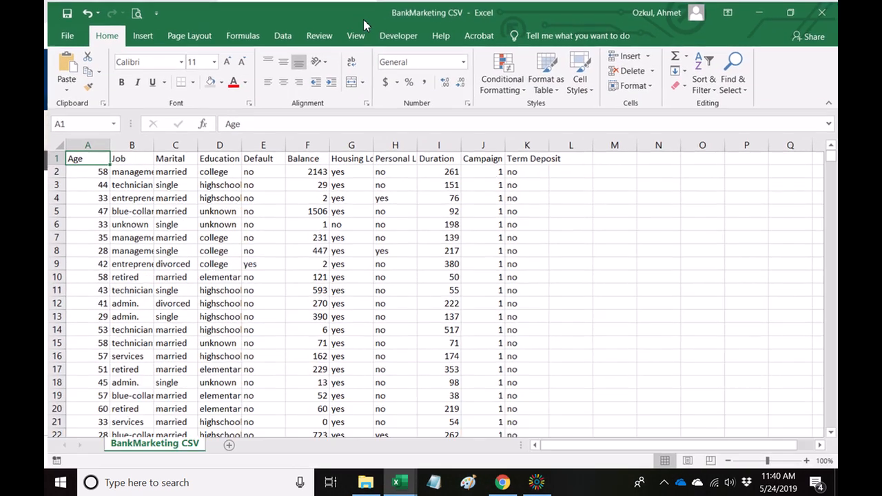
double_click(366, 25)
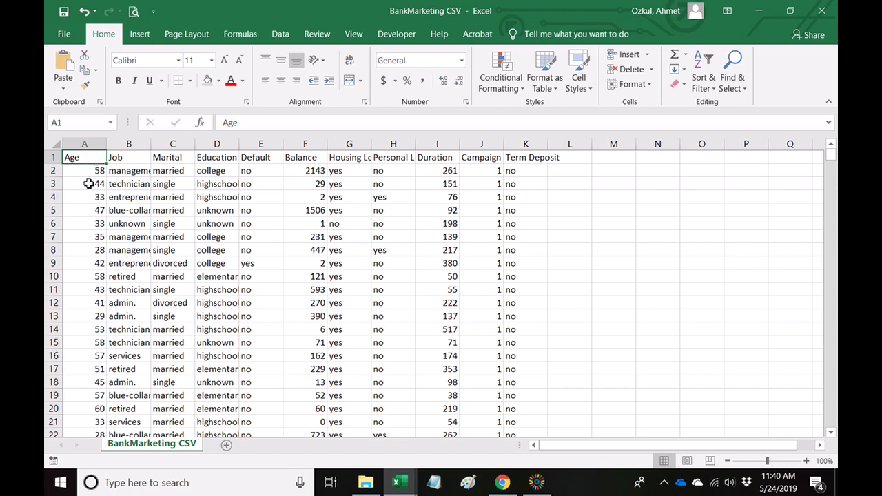
Step: Widen the Job, Marital, Education, Housing Loan and Term Deposit columns so their full contents fit
drag(86, 158, 90, 366)
drag(131, 159, 134, 330)
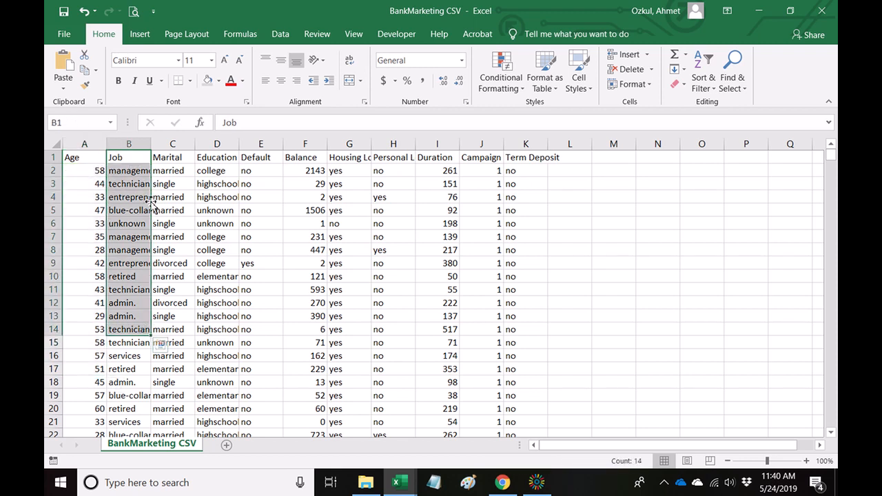
drag(151, 144, 329, 143)
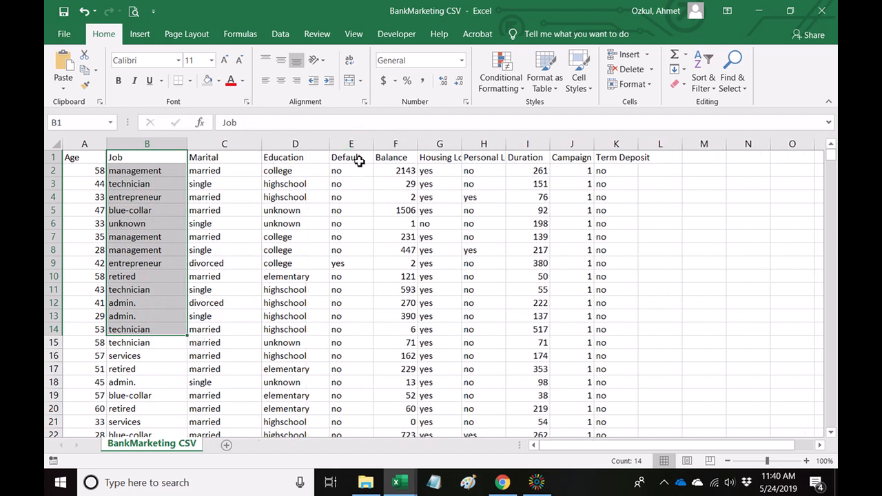
click(365, 193)
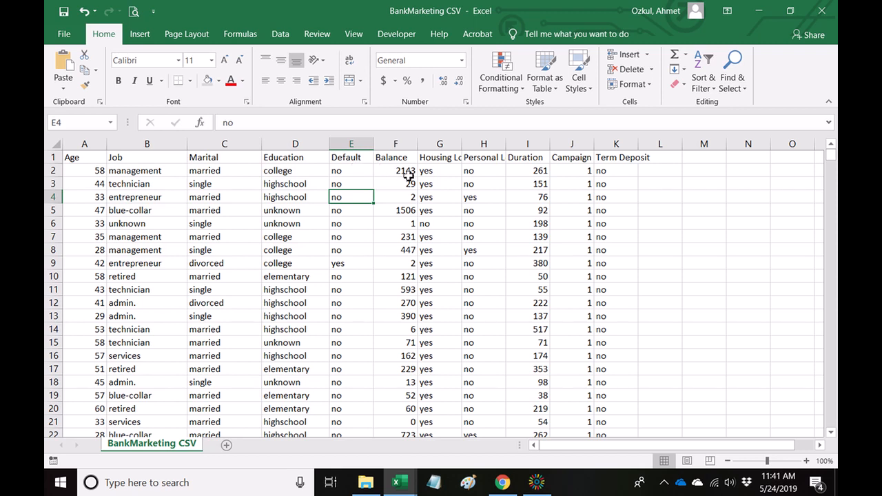
drag(461, 146, 481, 151)
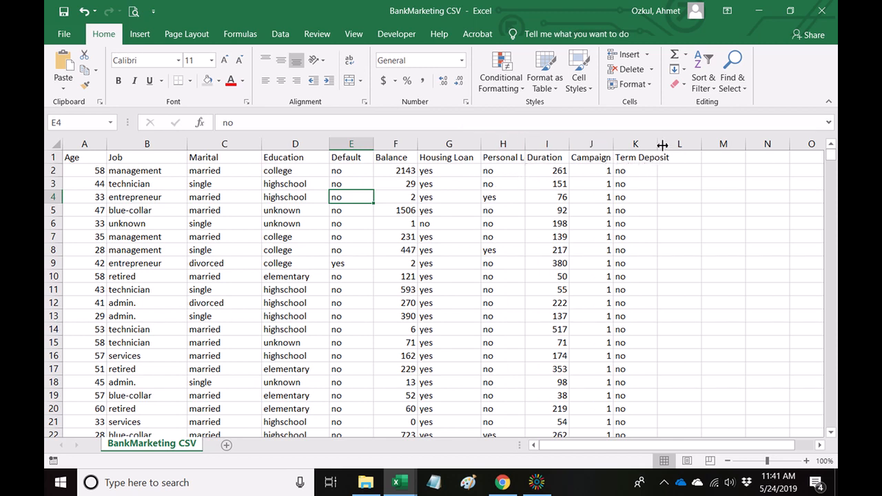
drag(657, 143, 673, 149)
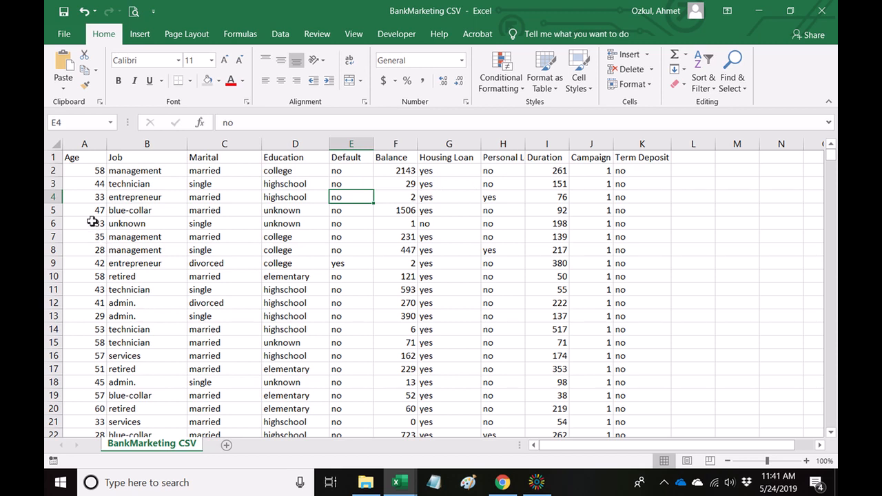
click(126, 228)
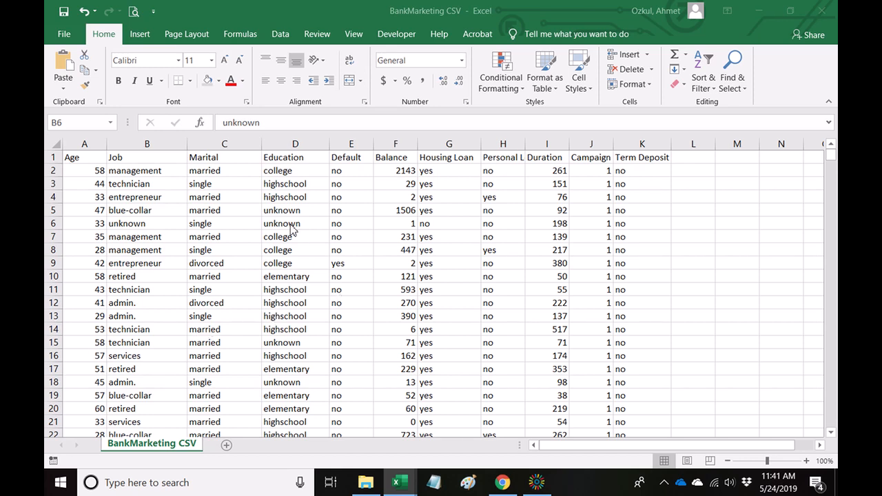
Step: Enter the start of the first task instruction, "1) Create an additional", in cell M3
click(737, 184)
text(1))
text( Cra)
text(te)
key(BackSpace)
key(BackSpace)
key(BackSpace)
key(BackSpace)
text(eae)
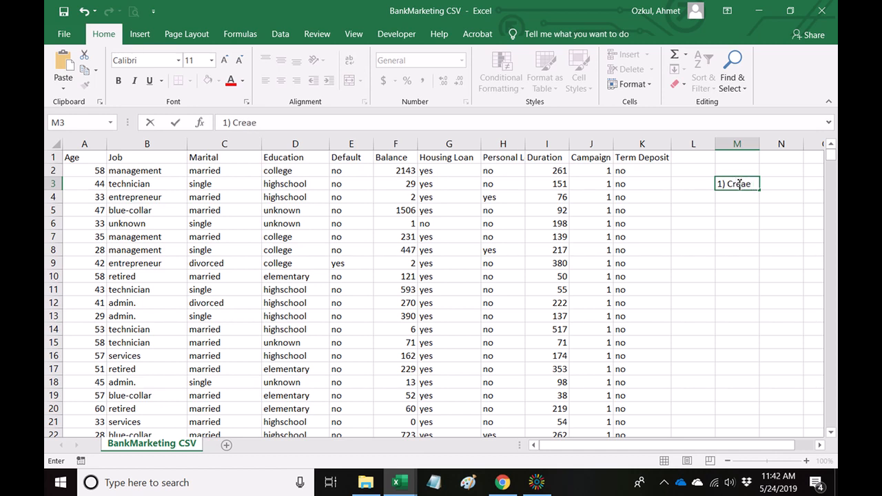
key(BackSpace)
text(te an additional)
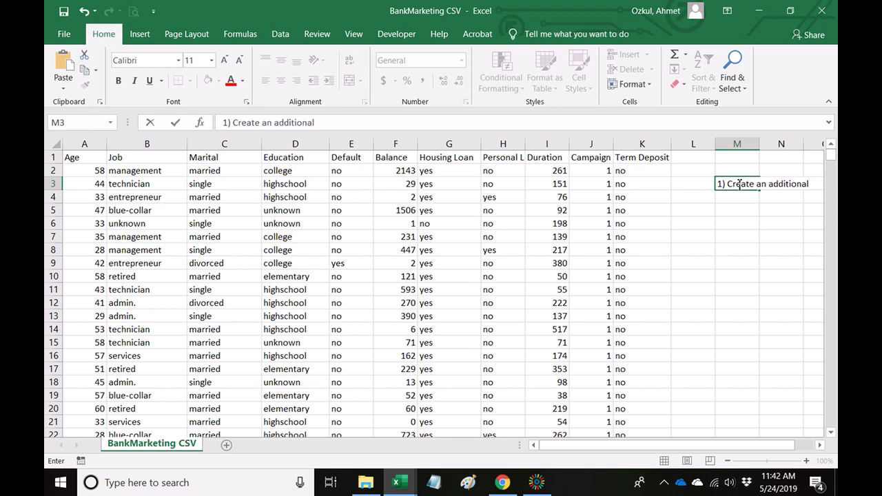
key(Return)
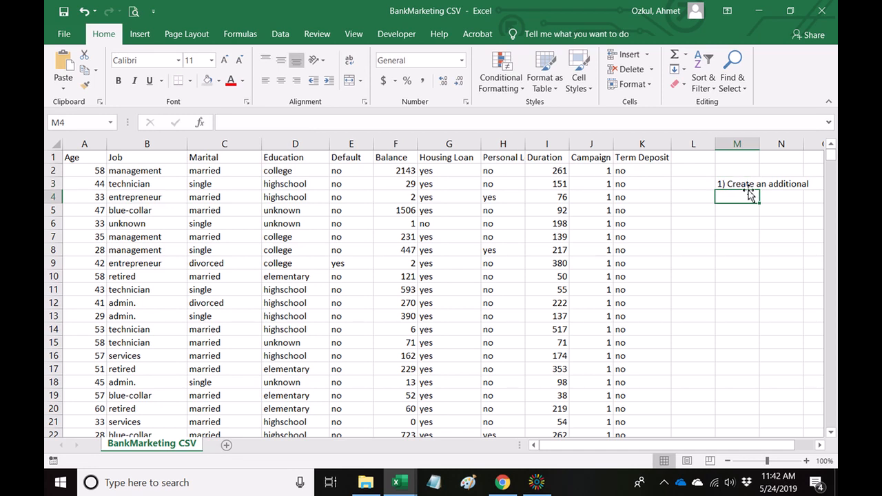
Step: Extend the instruction in M3 to read "1) Create an additional column named EdLevel"
click(806, 461)
click(806, 461)
drag(793, 448, 799, 449)
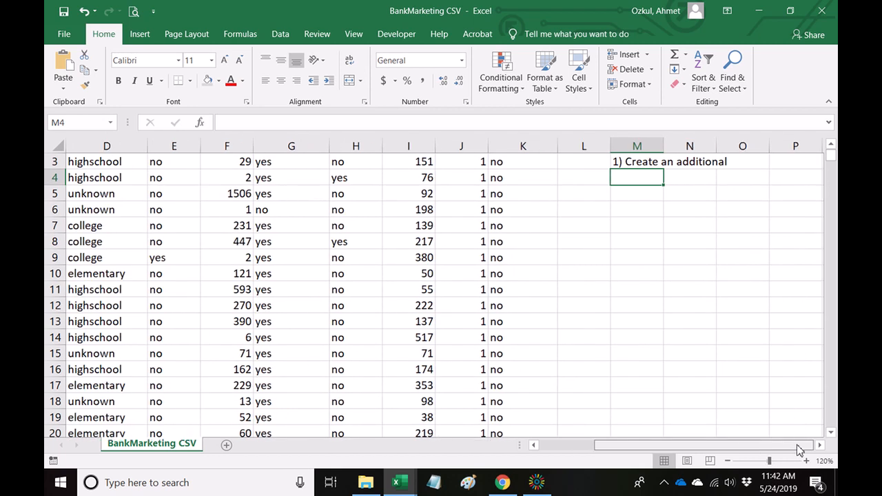
scroll(821, 449, right, 4)
scroll(625, 315, up, 1)
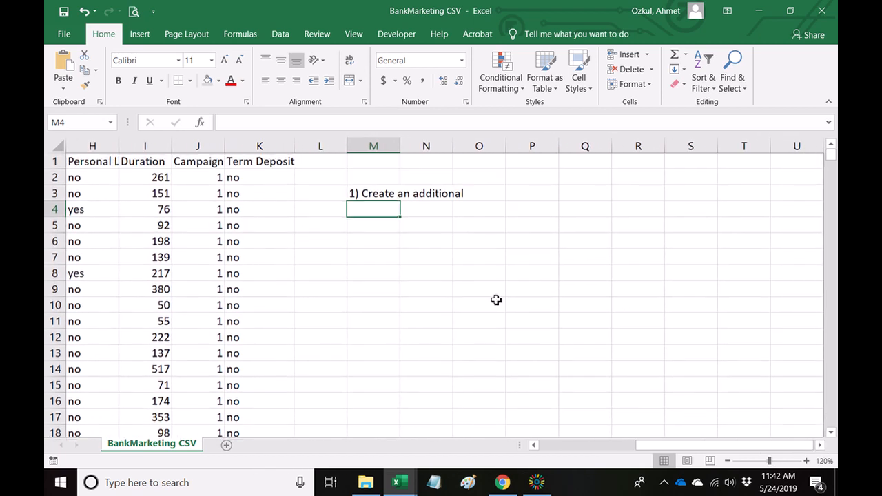
click(371, 188)
key(F2)
text(column named EdLevel)
key(Return)
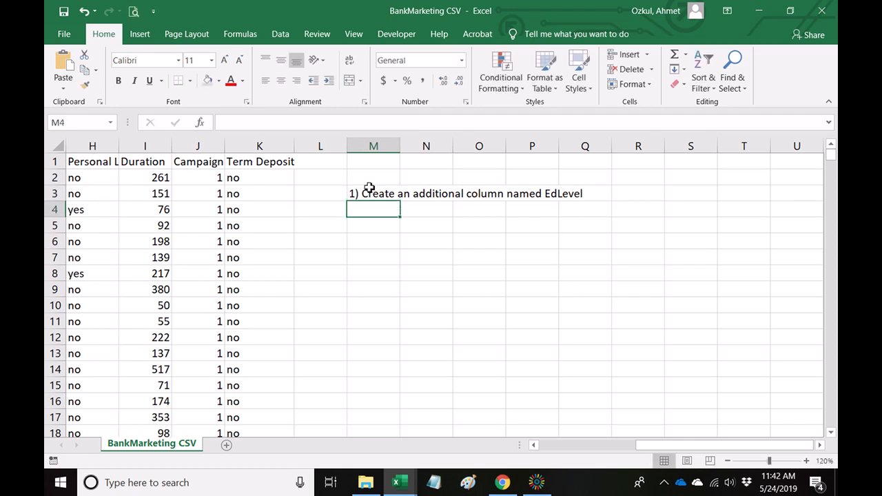
Step: Continue the instruction in M4 with "using the following table:" and enter the table header Education in M6
text(using the foll)
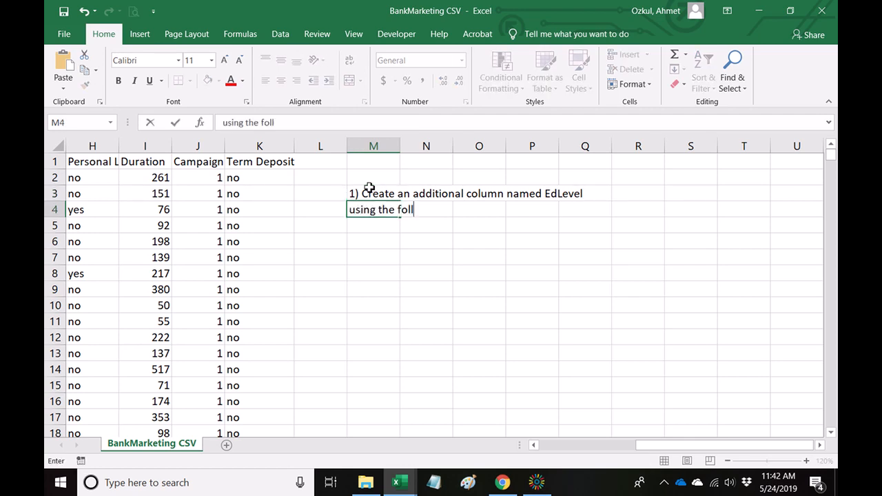
text(owing table:)
key(Return)
key(Return)
key(Return)
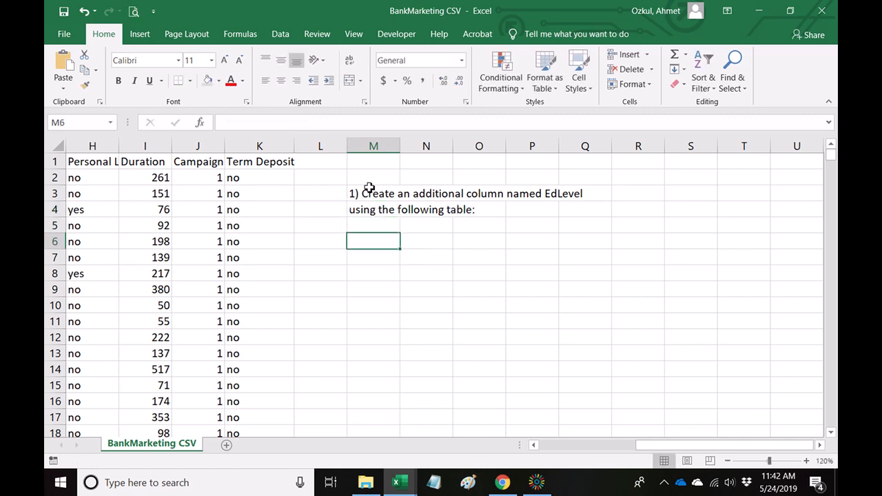
text(Education)
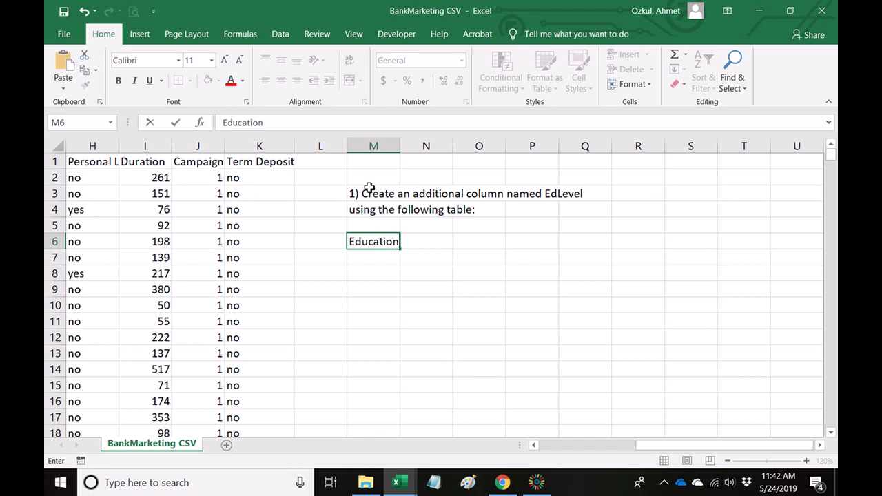
key(Return)
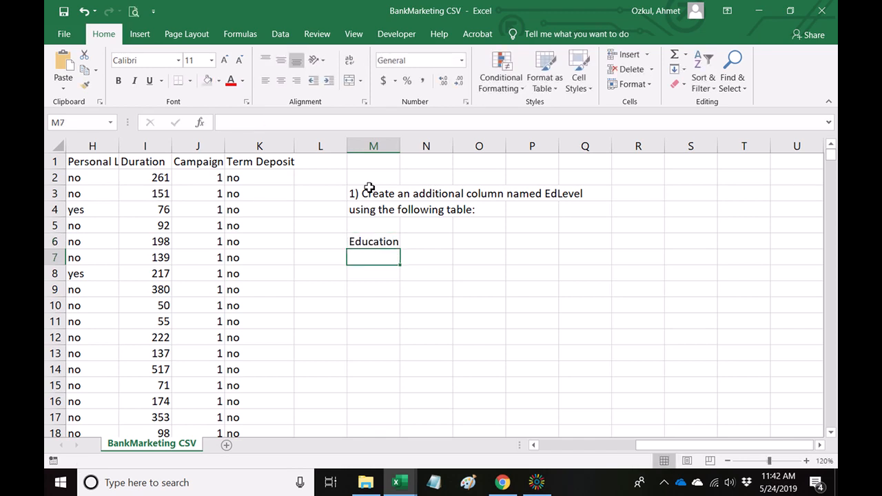
text(college)
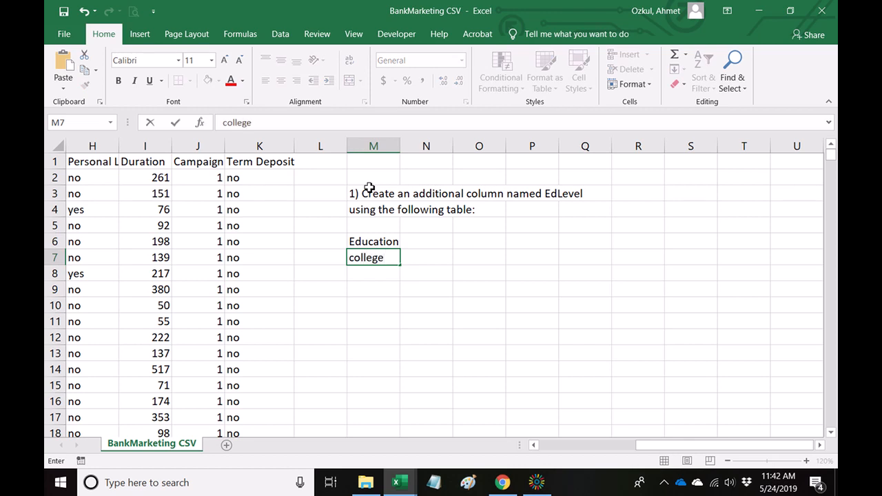
key(Return)
key(Up)
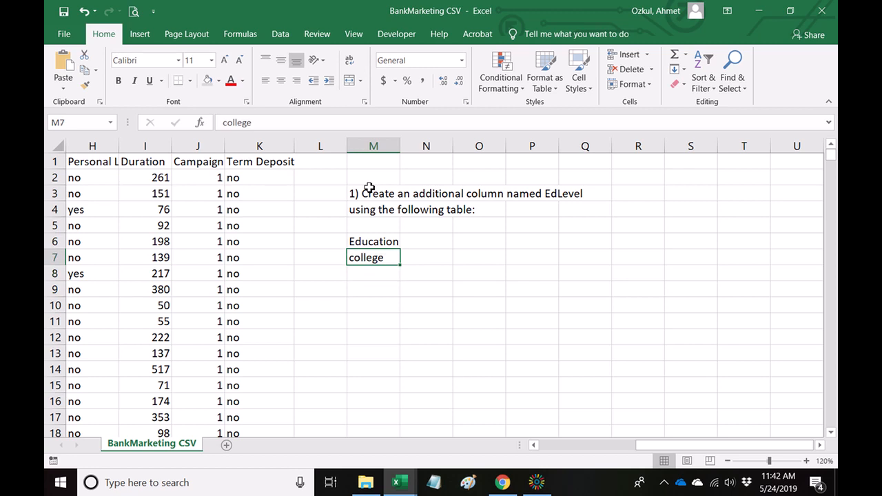
text(Ee)
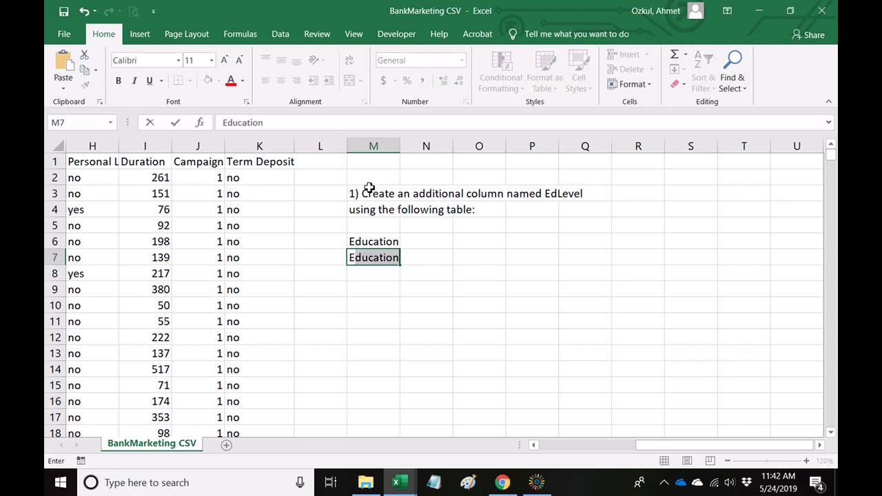
key(BackSpace)
key(BackSpace)
Step: List the education categories elementary, highschool, college and unknown in cells M7 to M10 under the Education header
text(ele)
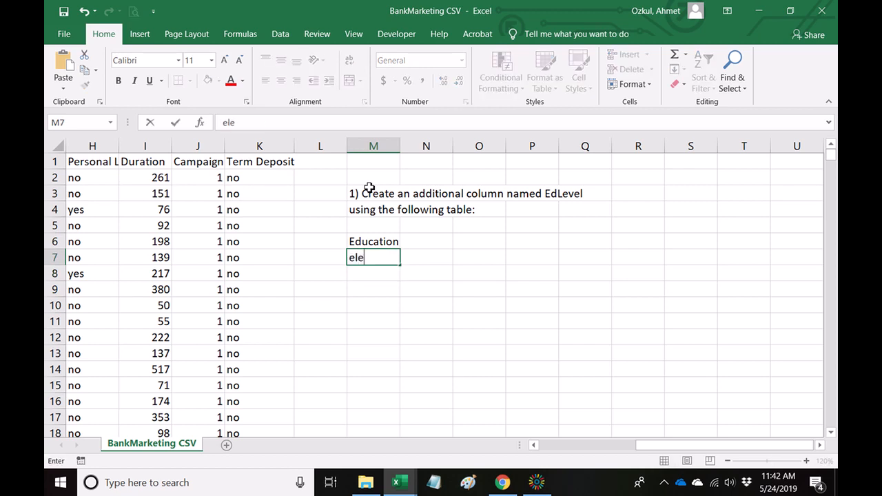
text(mentary)
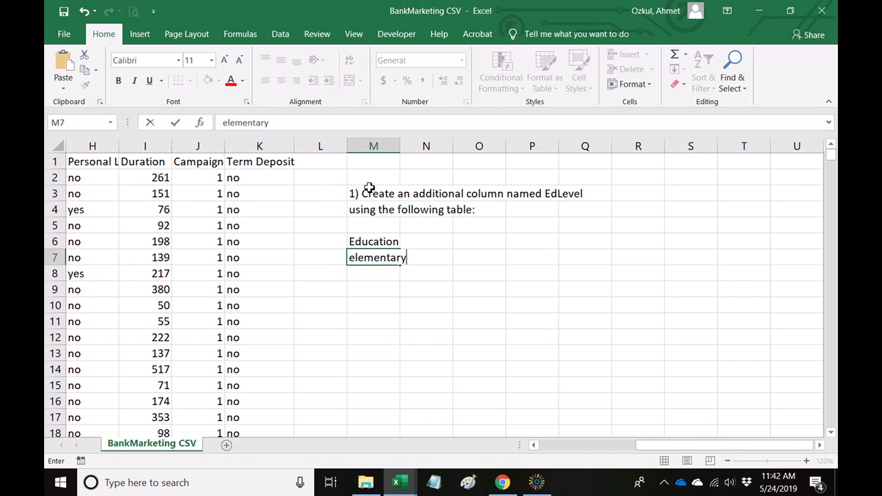
key(Return)
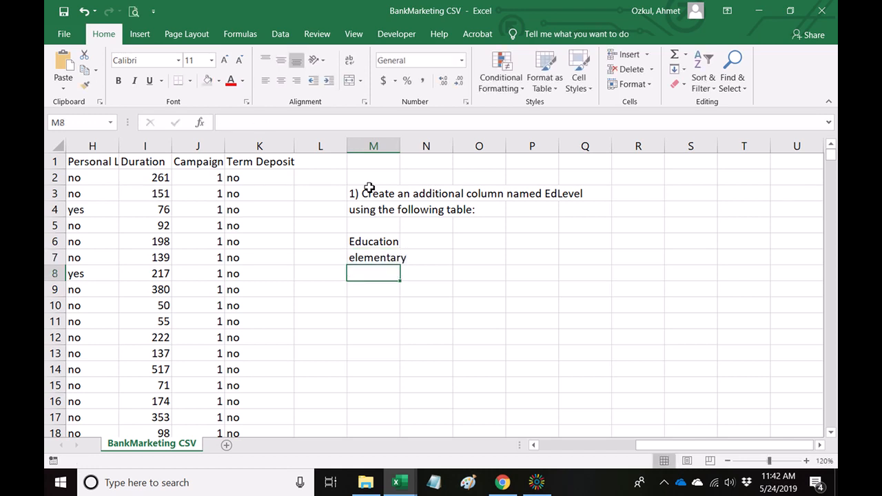
text(highsc)
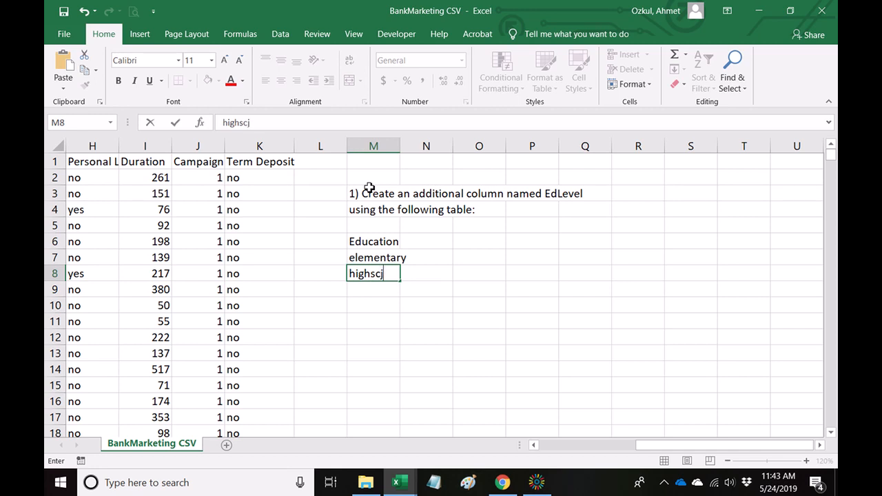
text(hool)
key(Return)
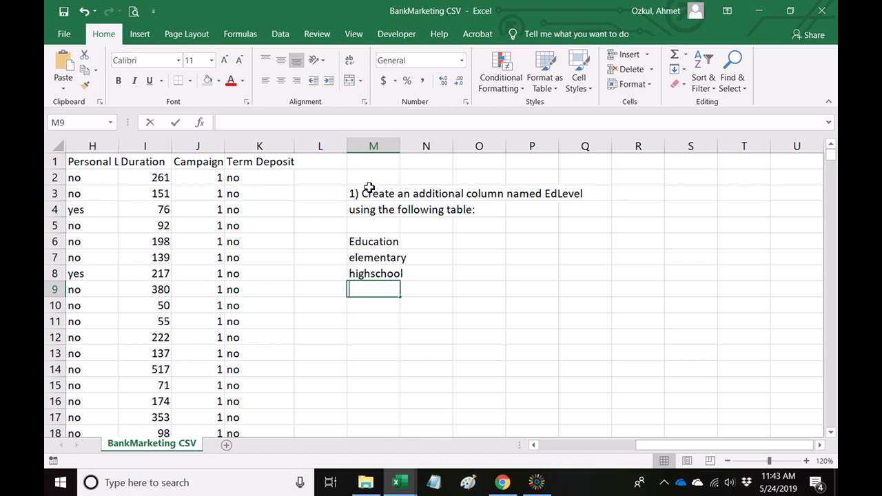
text(college)
key(Return)
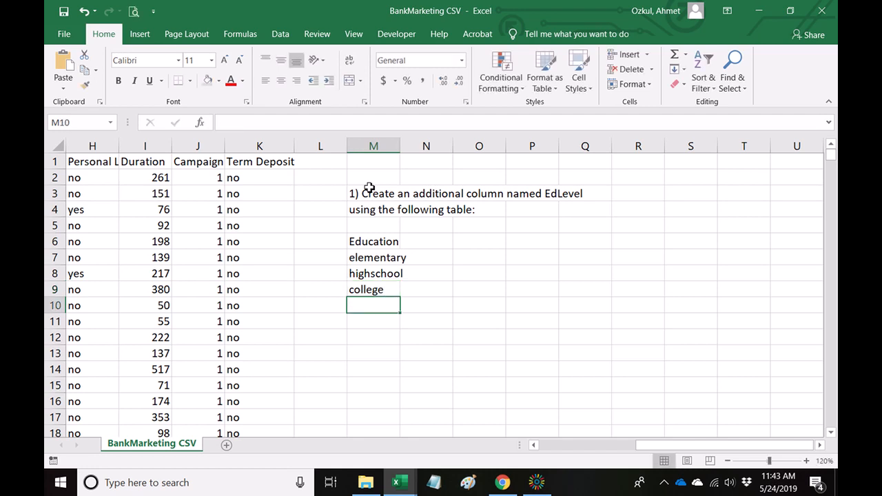
text(unknown)
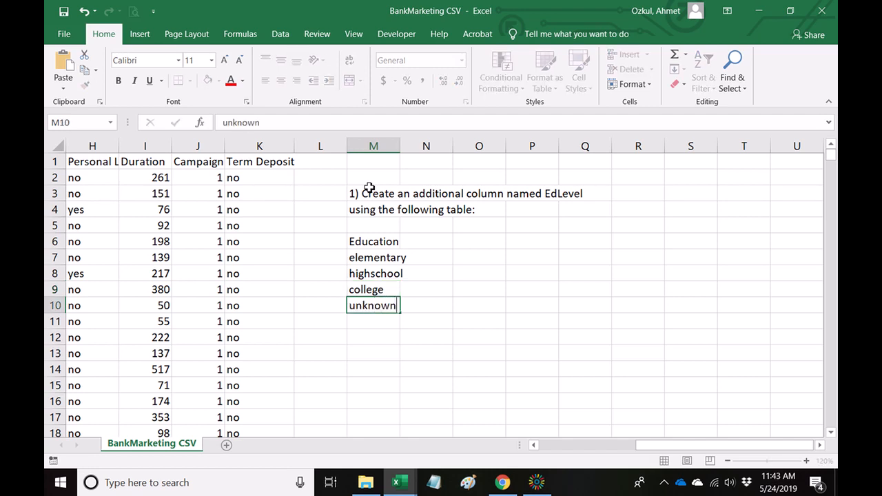
key(Return)
key(Up)
key(Up)
key(Up)
key(Right)
key(Up)
key(Up)
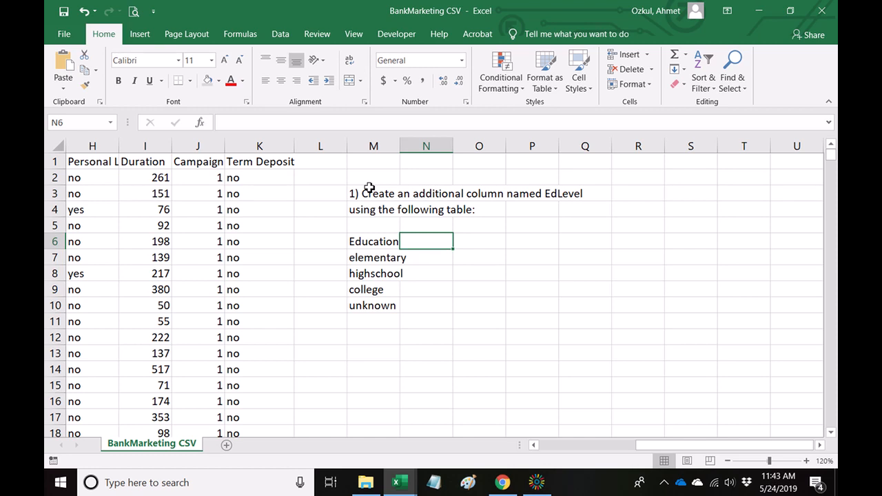
Step: Reorder the Education list so unknown comes first in M7, followed by elementary, highschool and college
click(372, 310)
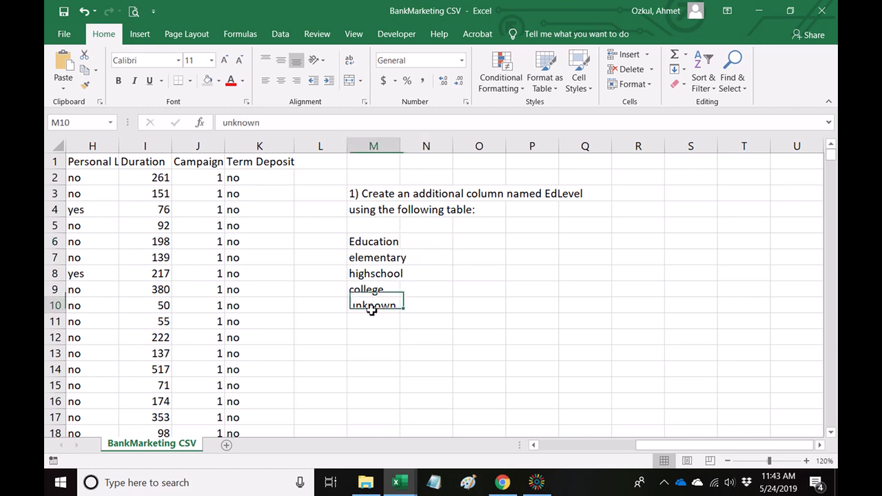
drag(375, 319, 374, 330)
mouse_move(368, 259)
mouse_down()
mouse_move(363, 311)
mouse_move(372, 258)
mouse_up()
click(373, 321)
Step: Enter the header EdLevel in N6 and widen column M so the education names fit
click(422, 254)
click(426, 240)
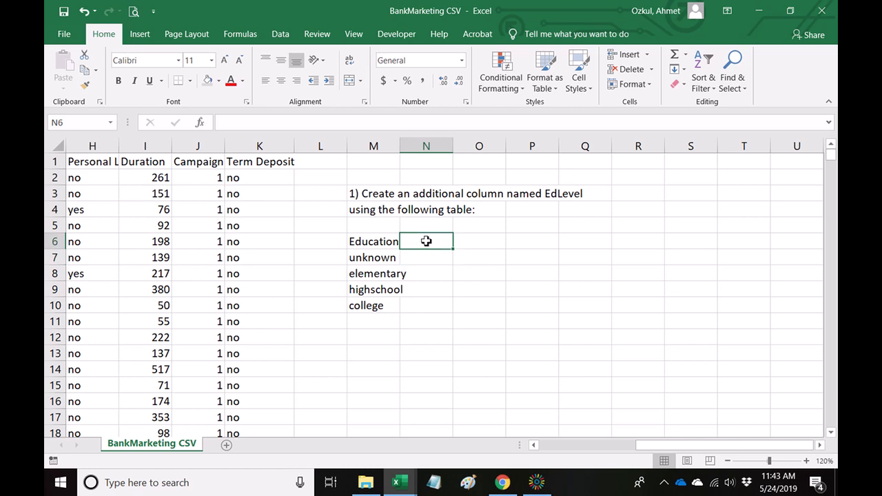
text(EdLevel)
key(Return)
drag(402, 147, 417, 147)
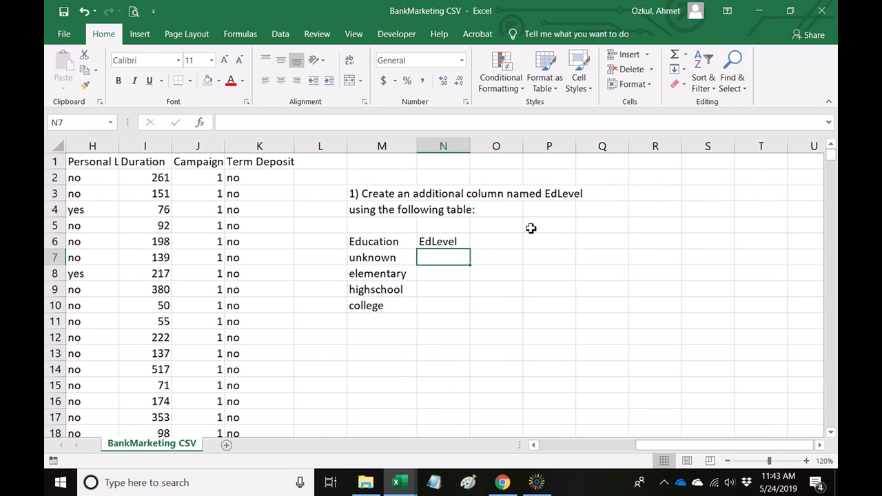
click(434, 289)
click(447, 261)
click(435, 275)
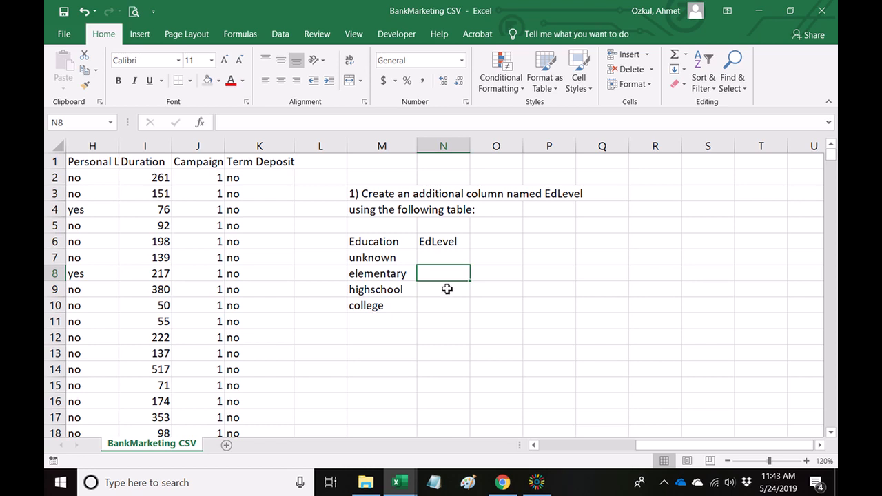
click(441, 308)
click(441, 264)
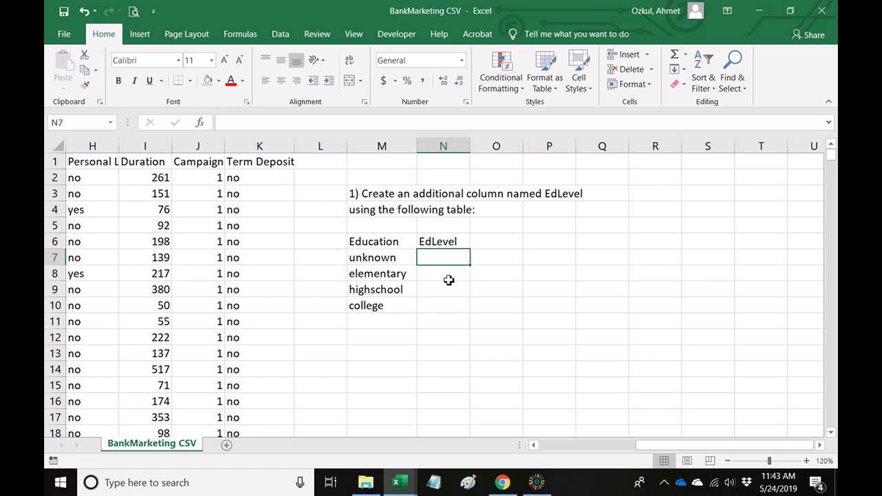
click(449, 277)
click(458, 288)
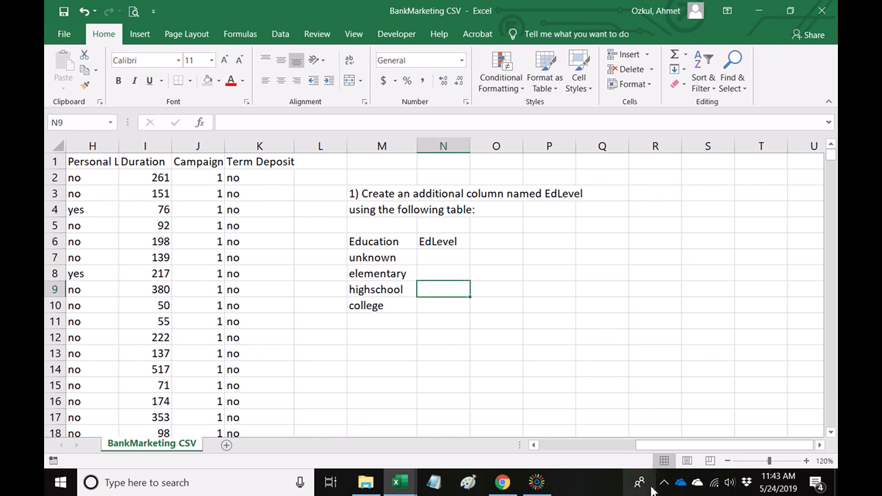
click(537, 483)
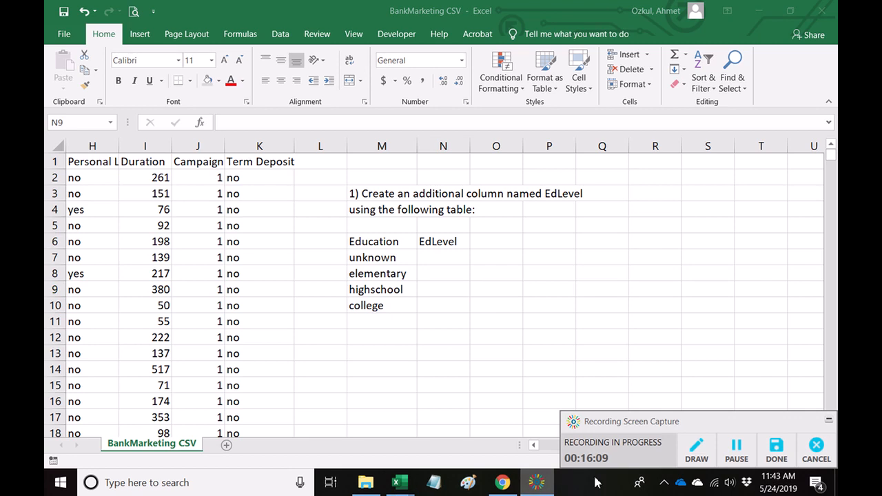
click(736, 450)
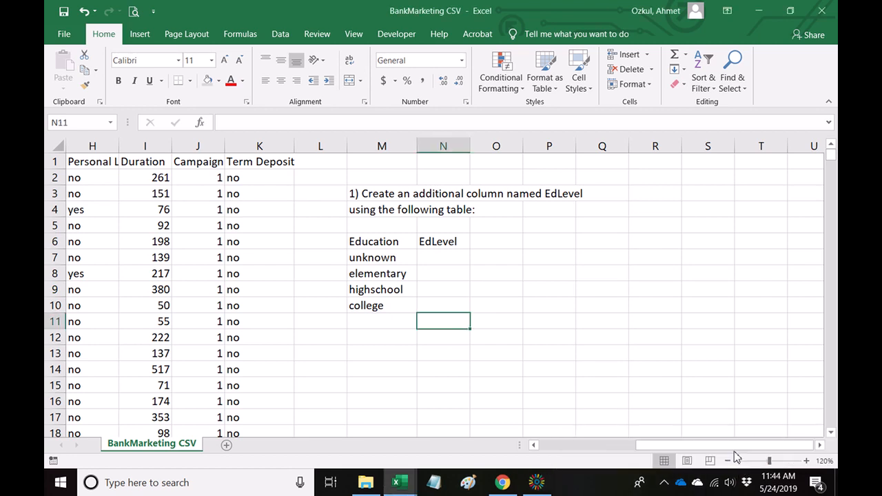
Step: Fill in the EdLevel values 0, 1, 2 and 3 in N7 to N10 for unknown, elementary, highschool and college
click(452, 258)
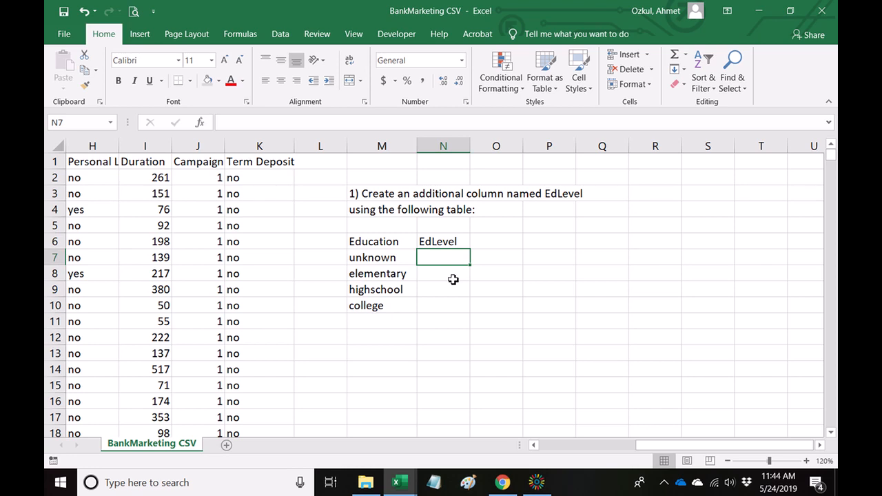
text(0)
key(Return)
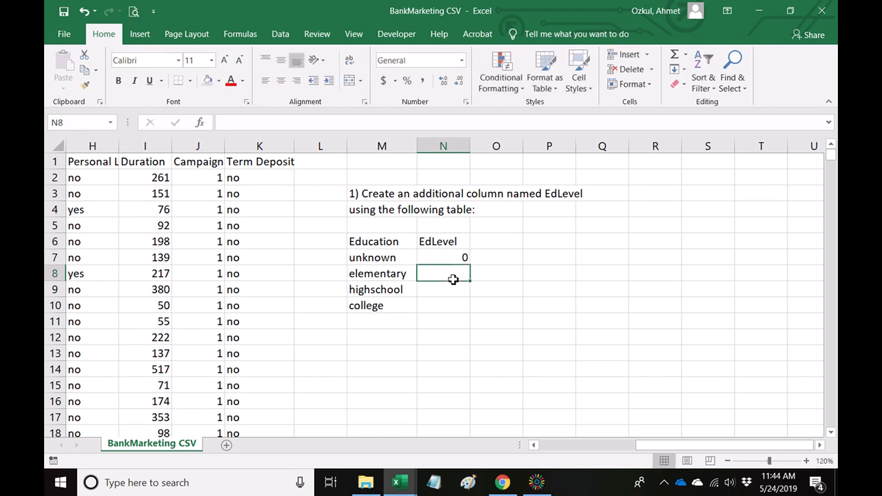
text(1)
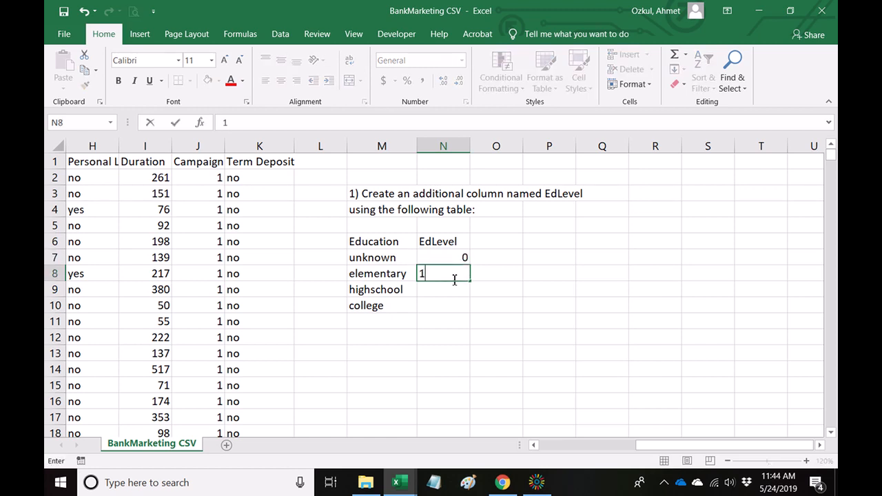
key(Return)
text(2)
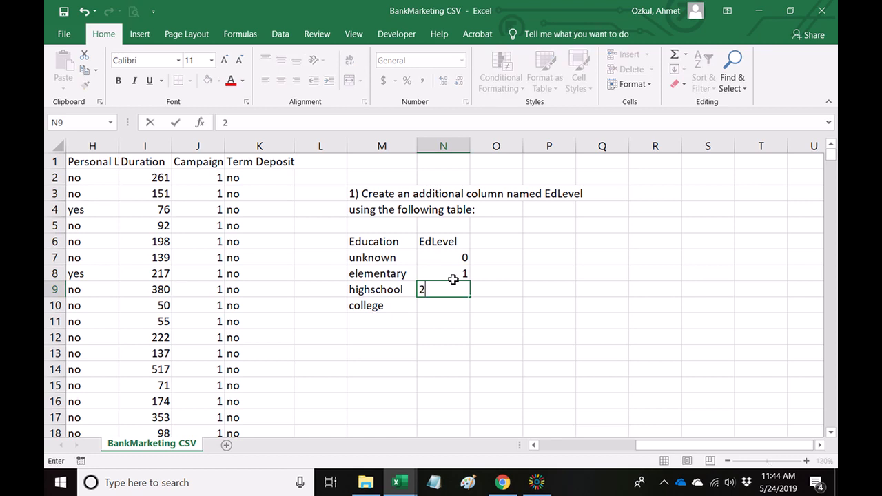
key(Return)
text(3)
key(Return)
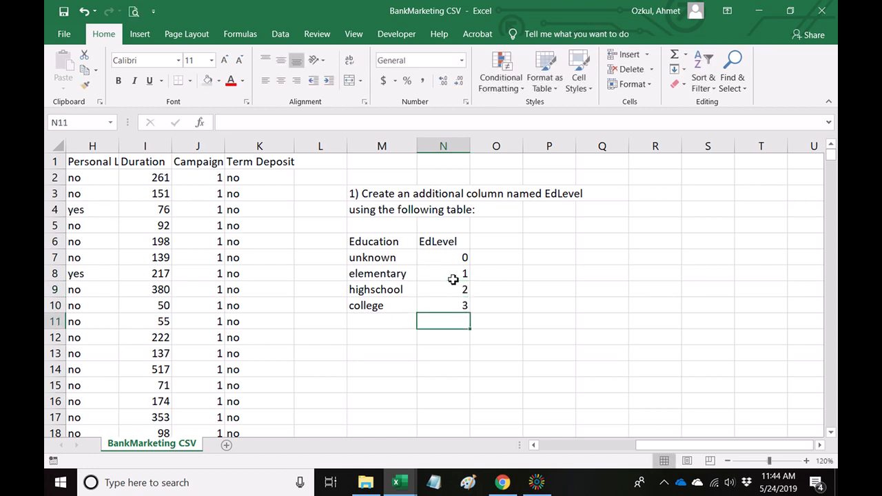
Step: Widen column L and enter the new column header EdLevel in L1, beside Term Deposit
click(529, 292)
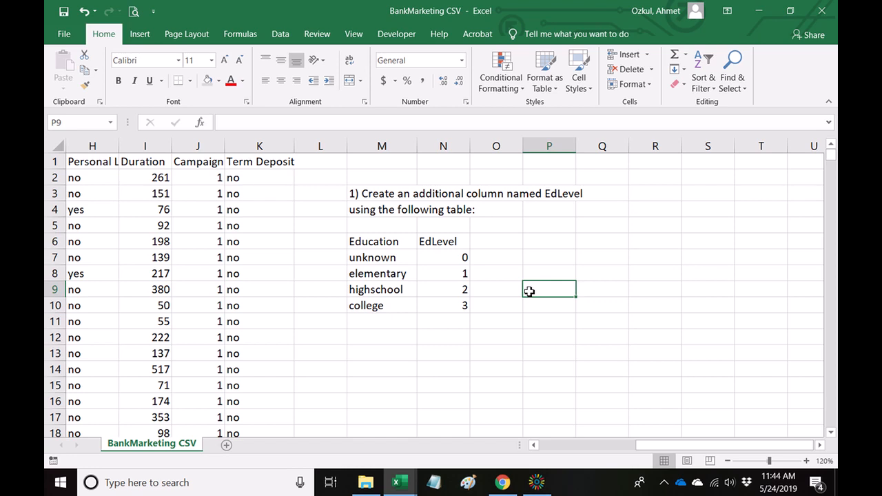
drag(349, 153, 375, 153)
click(326, 165)
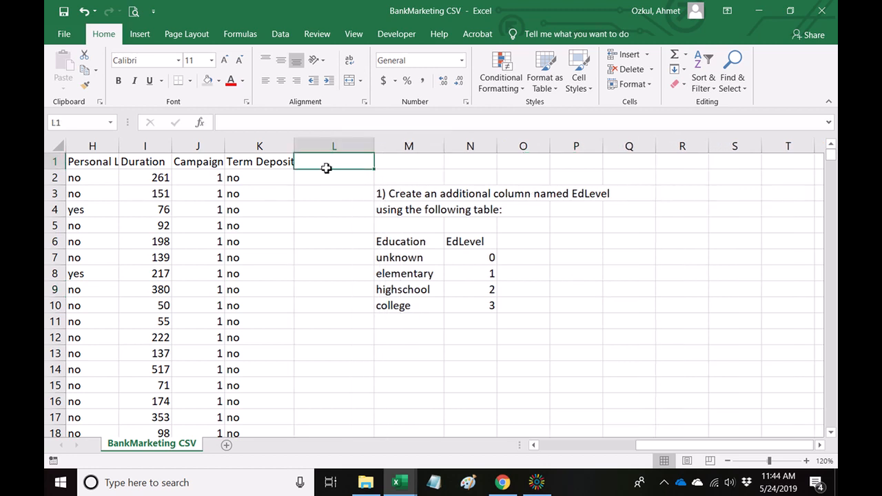
text(EdLevel)
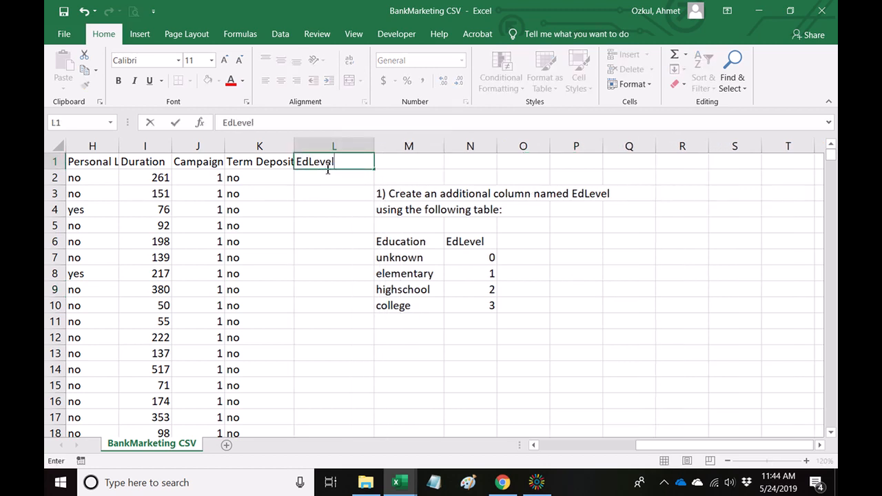
key(Return)
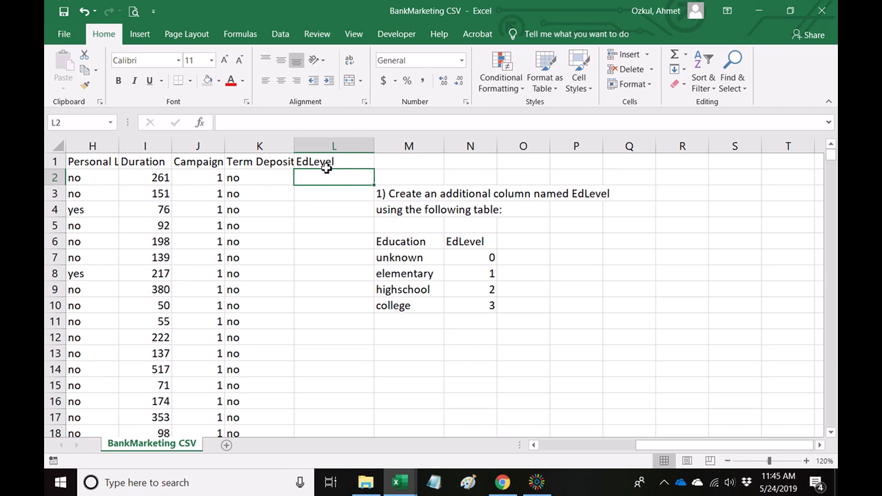
Step: Start a VLOOKUP formula in L2 that uses the Education value in D2 as the lookup value
click(328, 205)
click(325, 177)
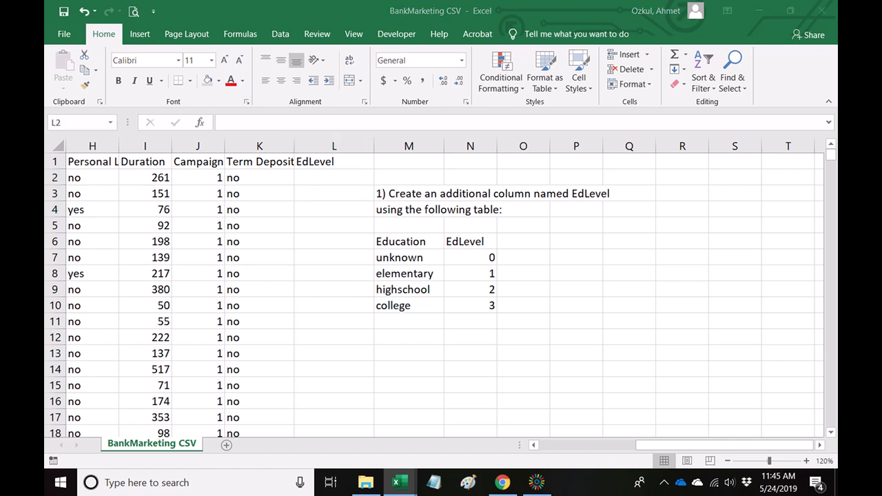
click(322, 177)
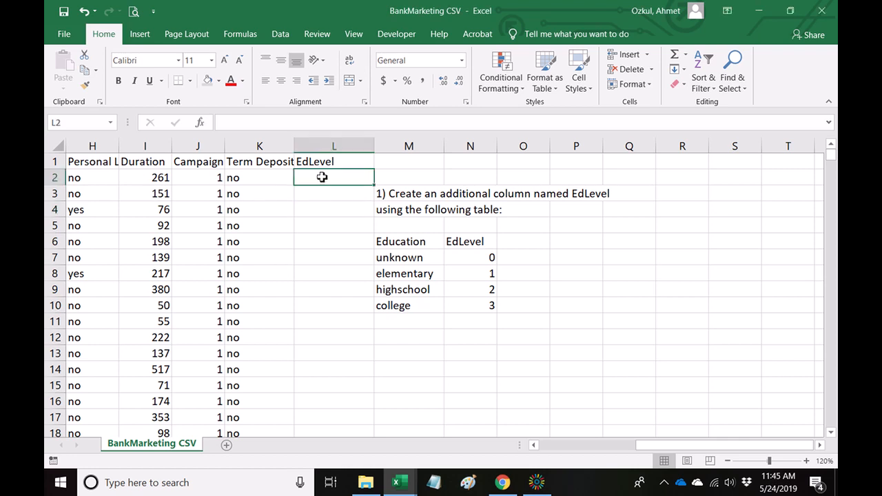
text(=)
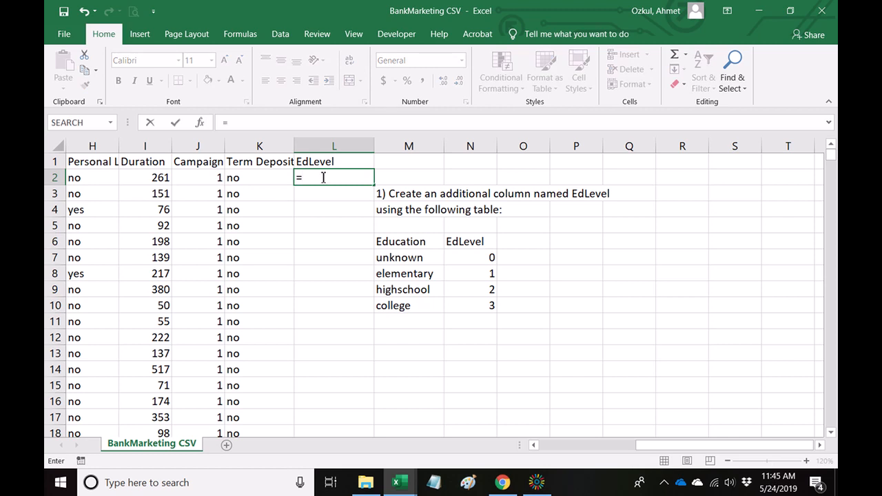
text(vlo)
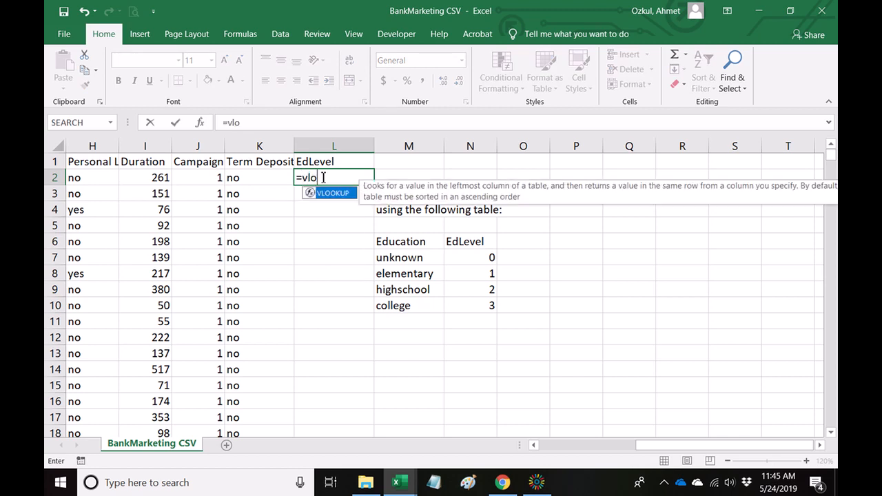
text(okup()
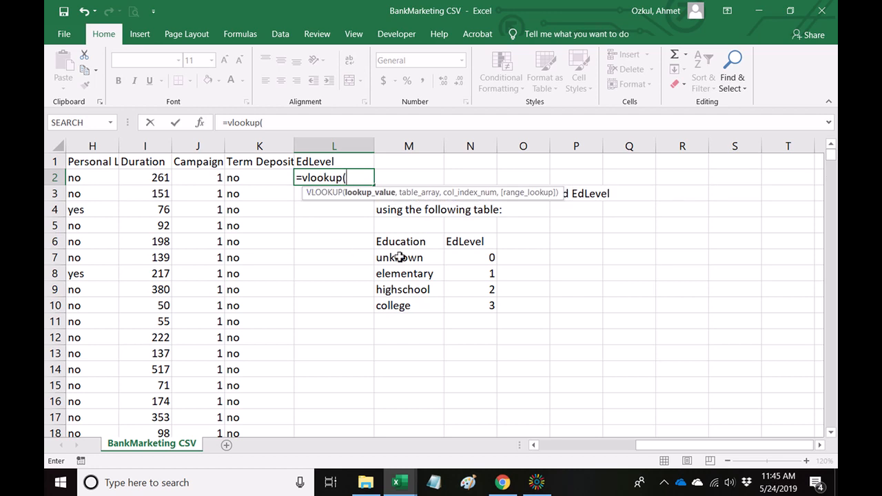
drag(648, 449, 578, 463)
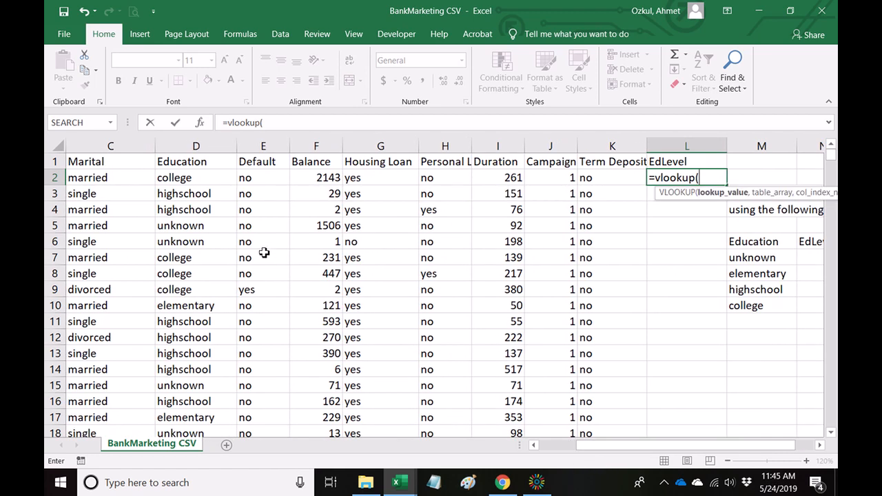
click(202, 180)
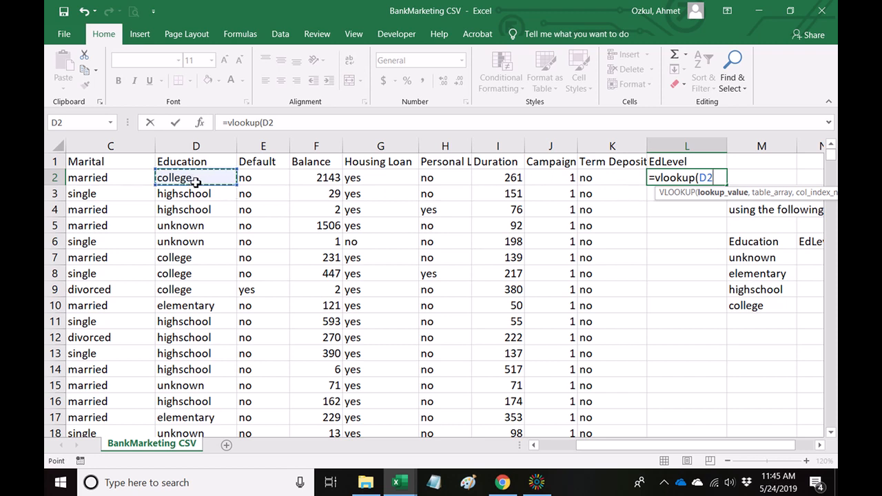
click(286, 124)
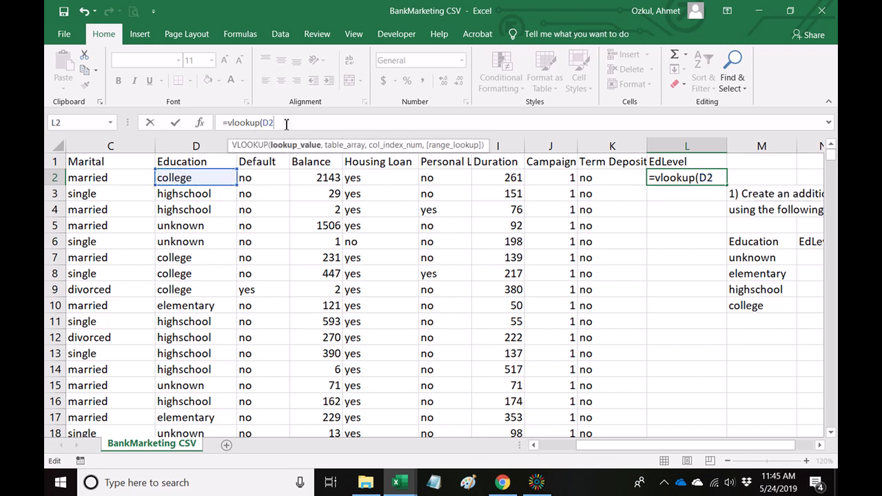
Step: Complete the L2 VLOOKUP with the absolute table range $M$7:$N$10 and column index 2
text(,)
drag(697, 448, 732, 435)
drag(664, 258, 738, 310)
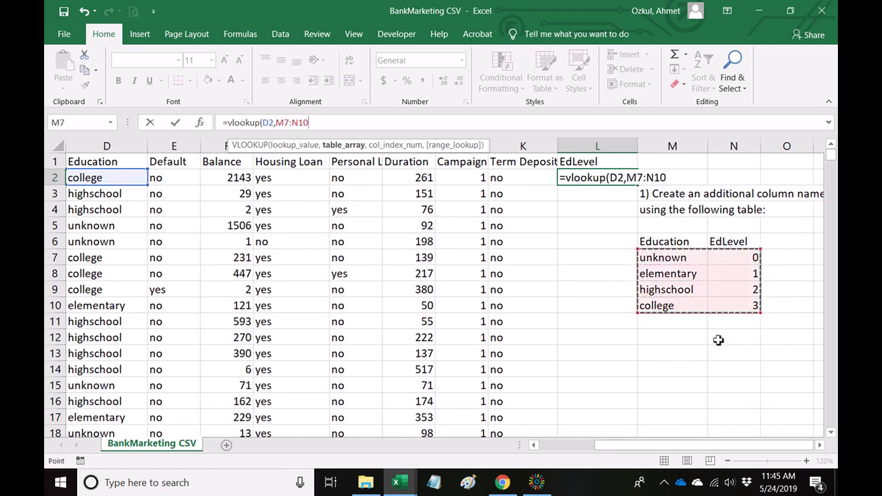
key(F4)
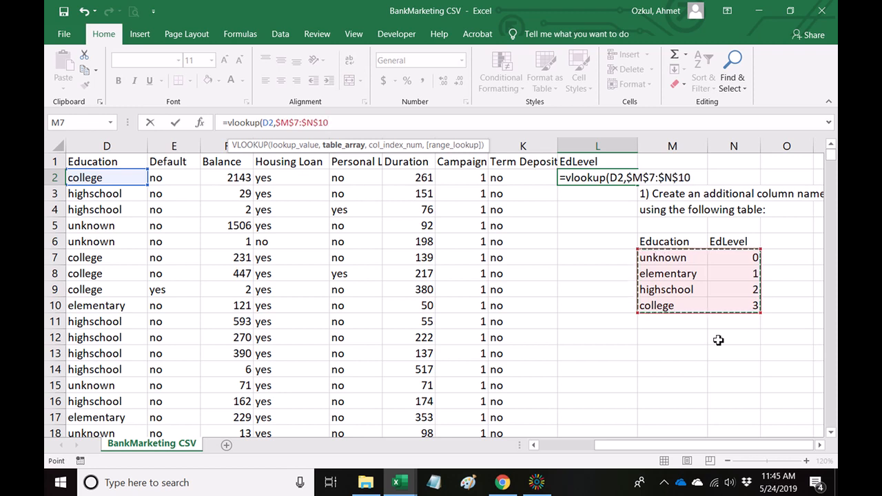
text(,2)
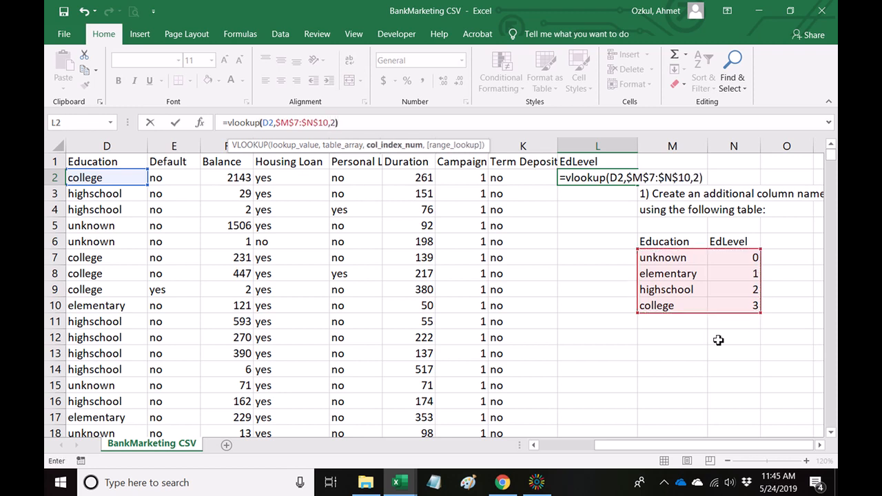
key(Return)
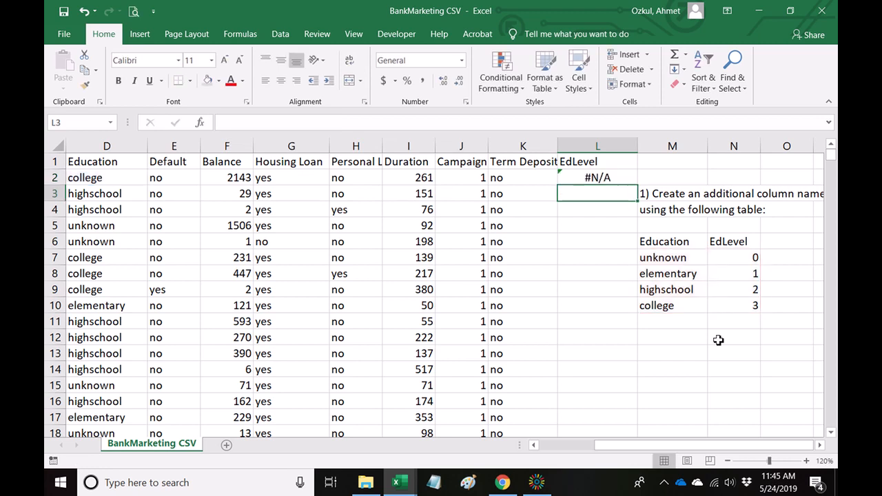
Step: Examine the VLOOKUP formula in L2, the cells it references and the order of the lookup table's Education names
click(615, 182)
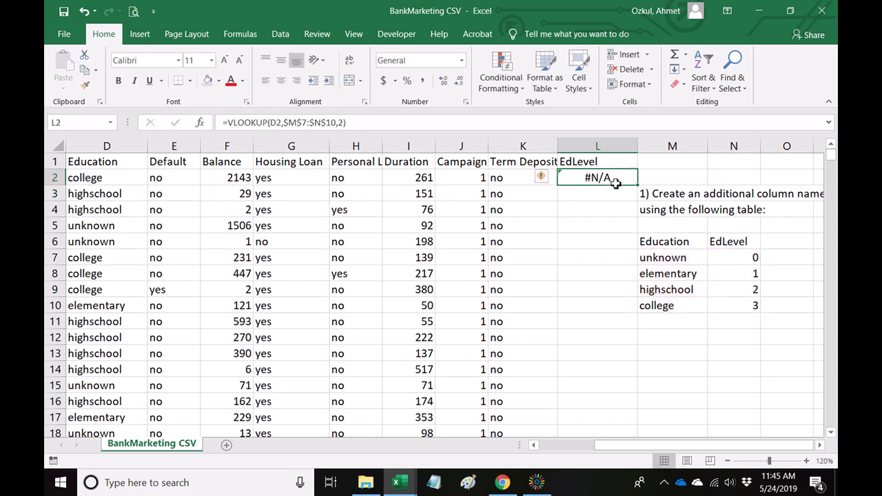
click(821, 446)
click(820, 446)
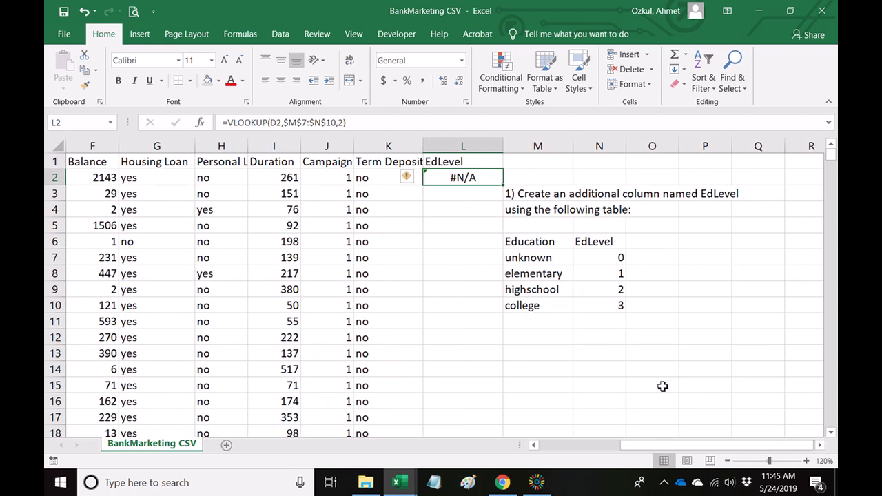
drag(687, 446, 635, 449)
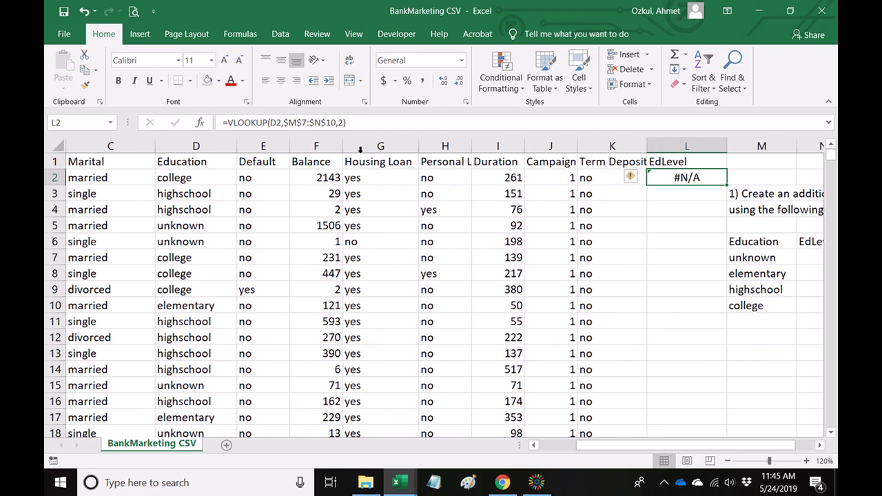
click(293, 123)
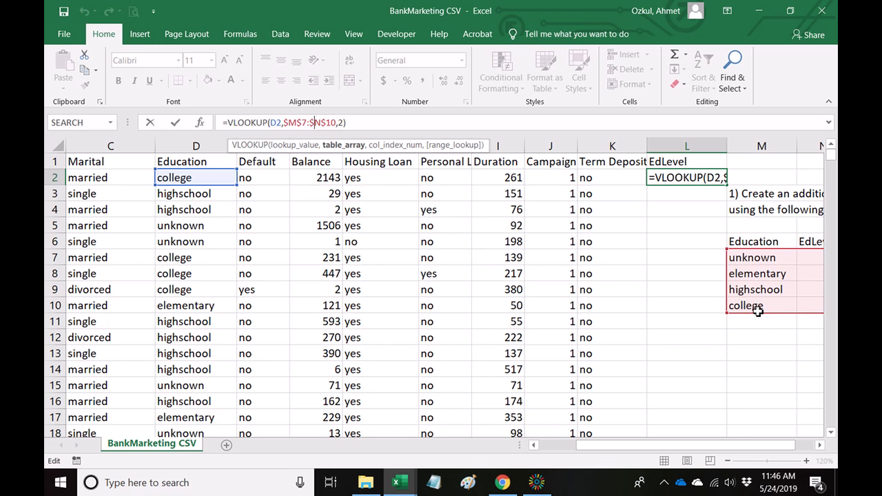
drag(765, 446, 782, 446)
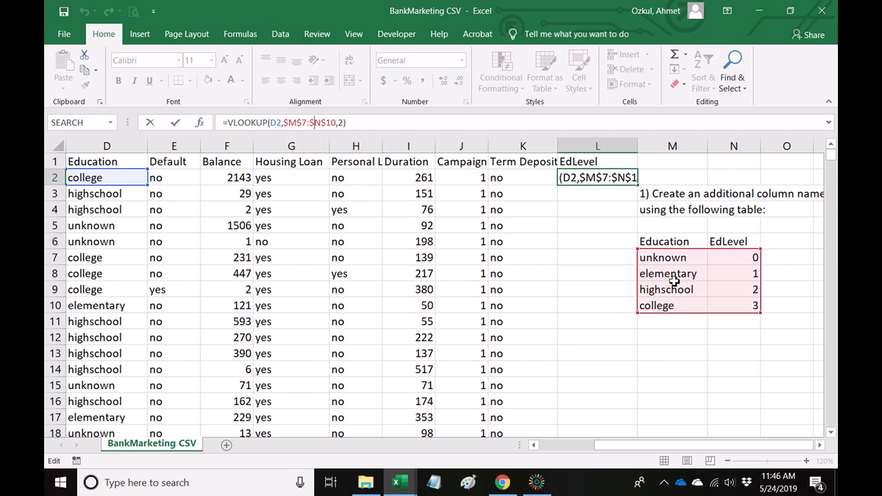
key(Return)
click(673, 321)
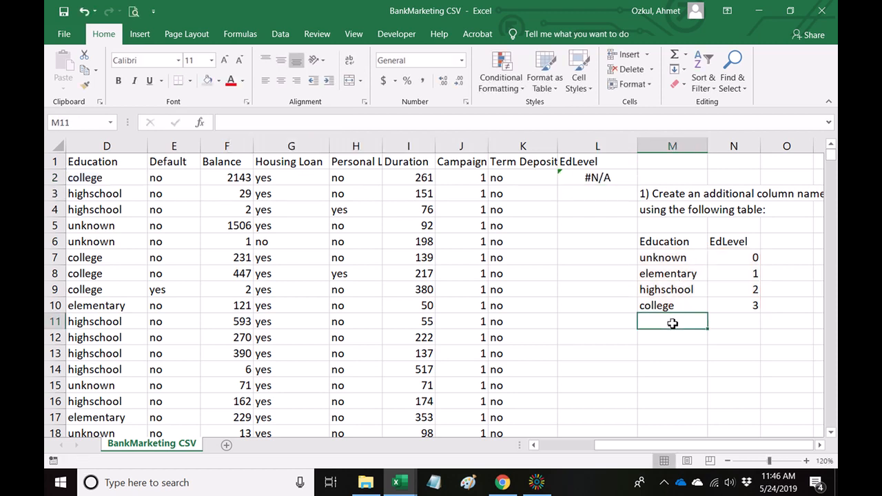
drag(663, 261, 660, 292)
Step: Sort the lookup table M6:N10 by Education on cell values, A to Z, treating the first row as headers
drag(662, 243, 732, 309)
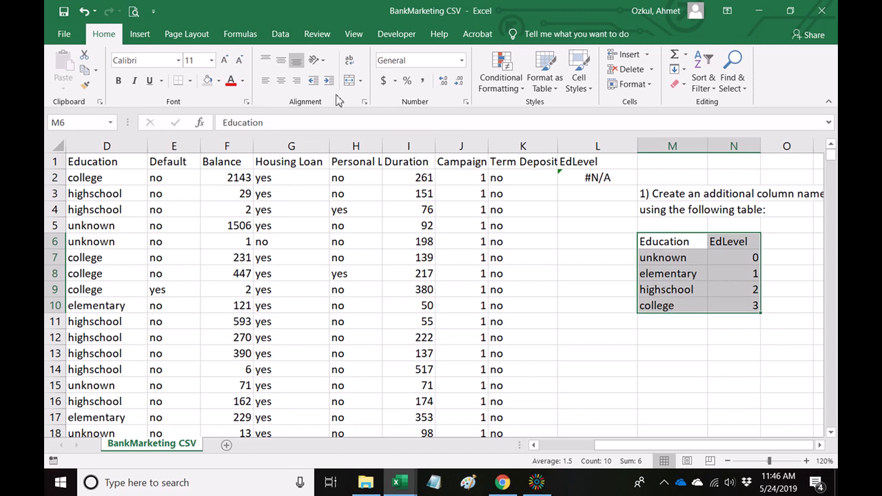
click(280, 36)
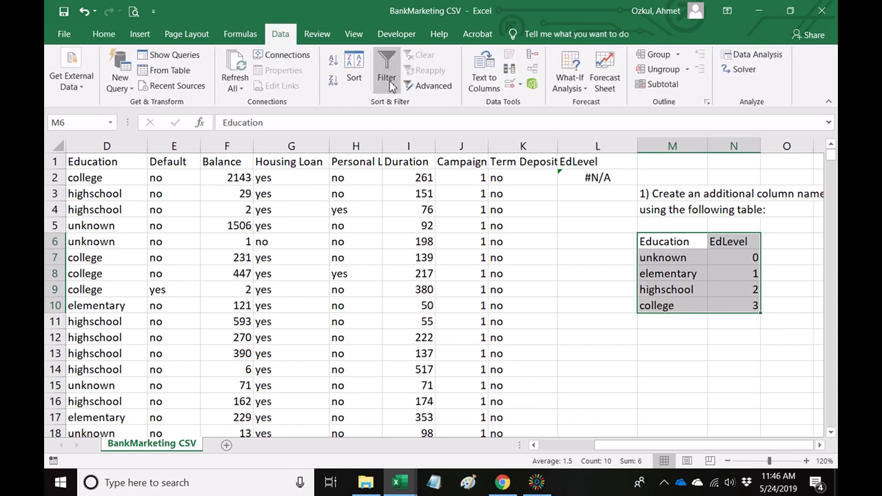
click(353, 70)
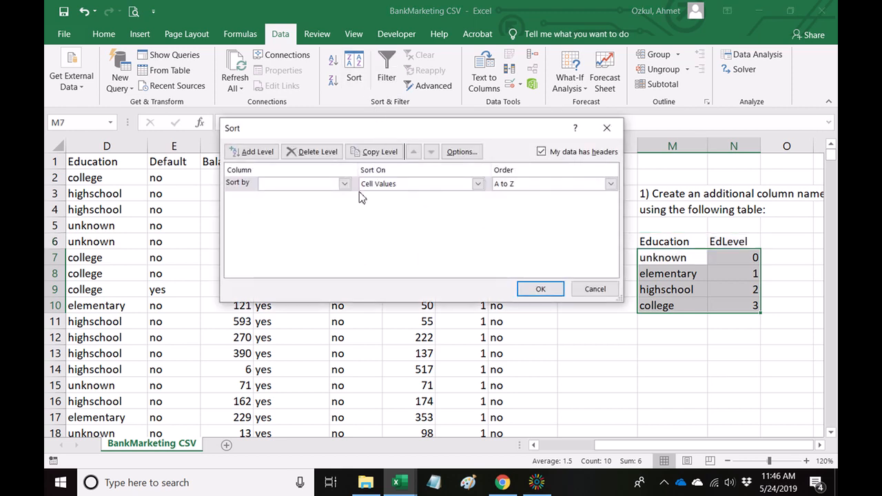
click(344, 184)
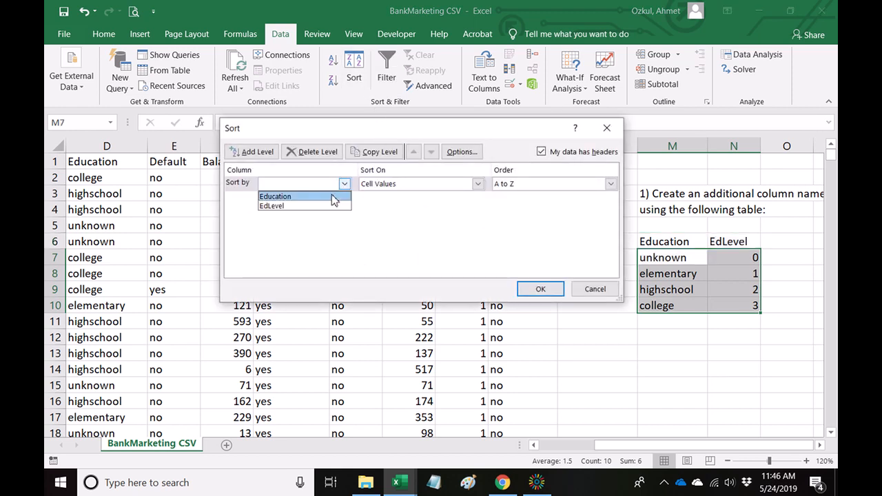
click(333, 198)
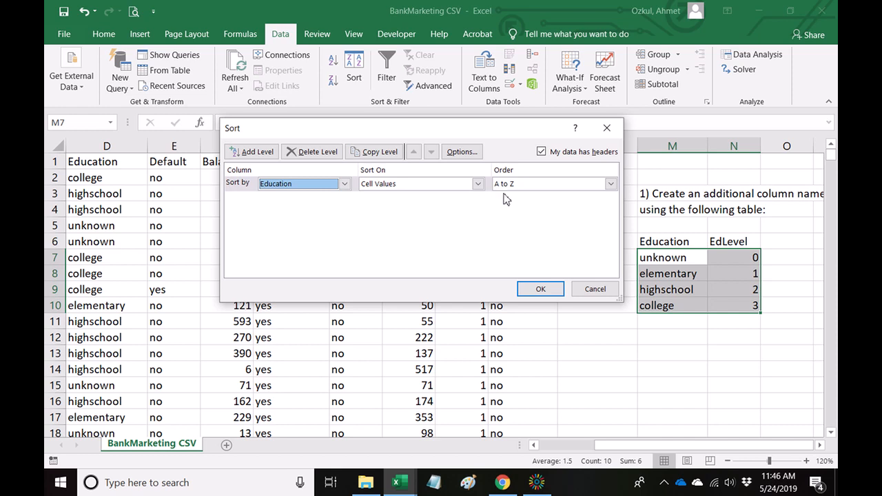
click(539, 289)
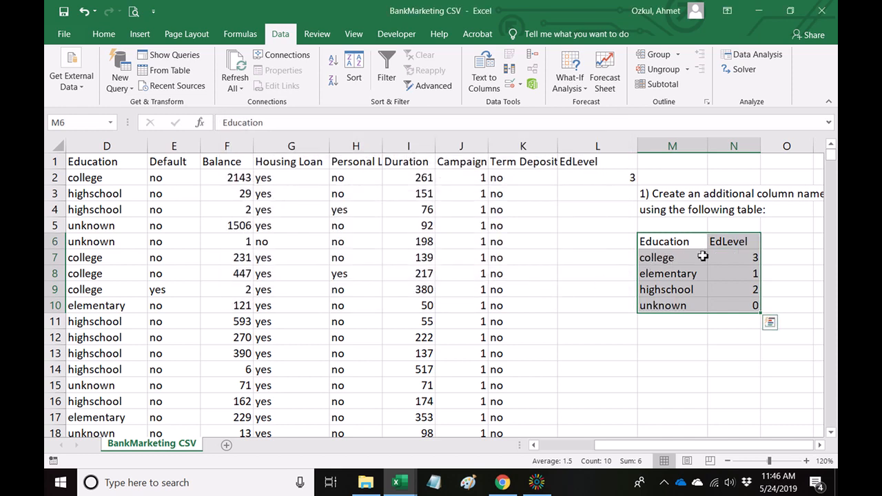
Step: Review the order of the Education names in the sorted lookup table
click(657, 260)
click(655, 275)
click(657, 291)
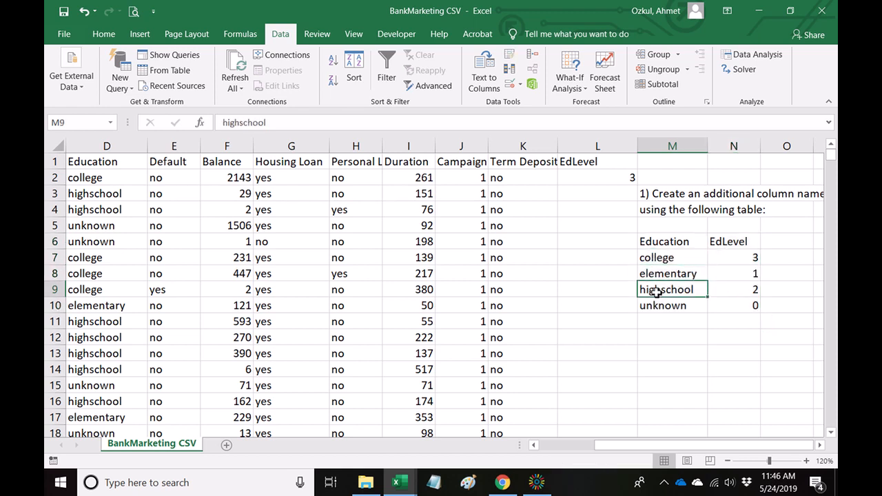
click(664, 309)
click(670, 336)
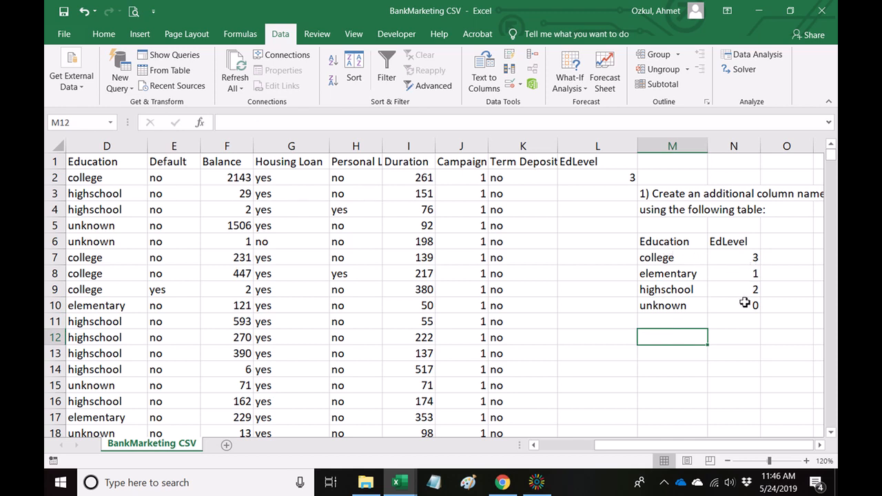
Step: Fill the VLOOKUP formula from L2 down the EdLevel column to L980
click(626, 180)
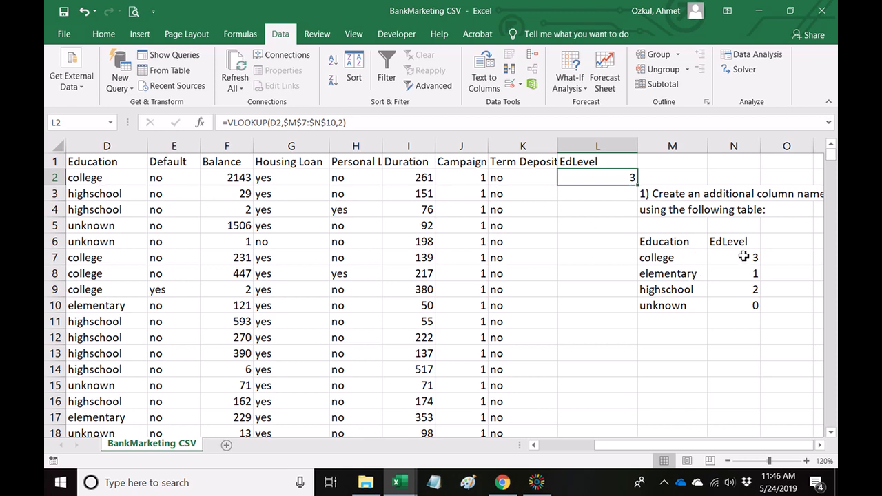
drag(641, 186, 640, 381)
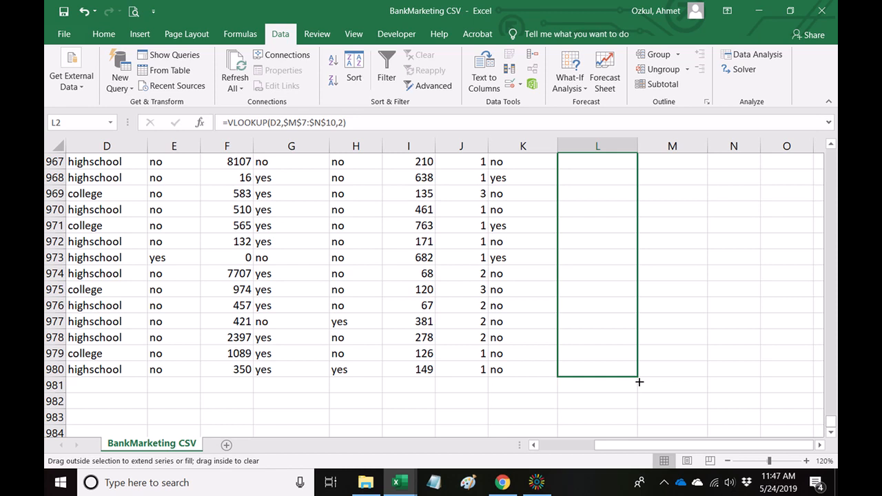
drag(639, 382, 640, 382)
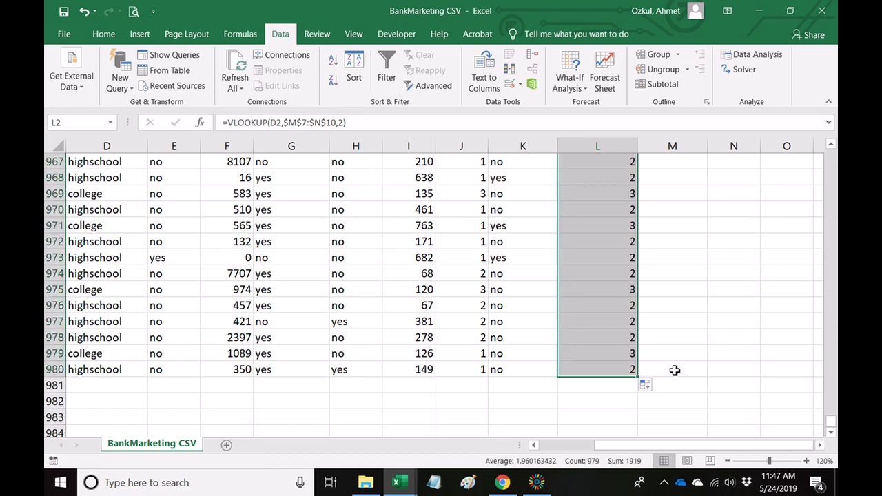
drag(831, 429, 827, 155)
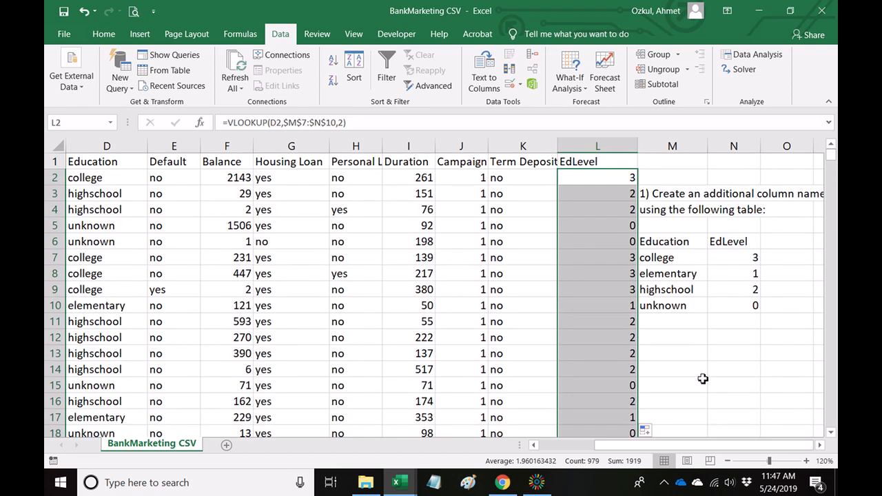
click(703, 383)
Step: Insert a blank sheet column between the EdLevel column and the lookup table
click(679, 274)
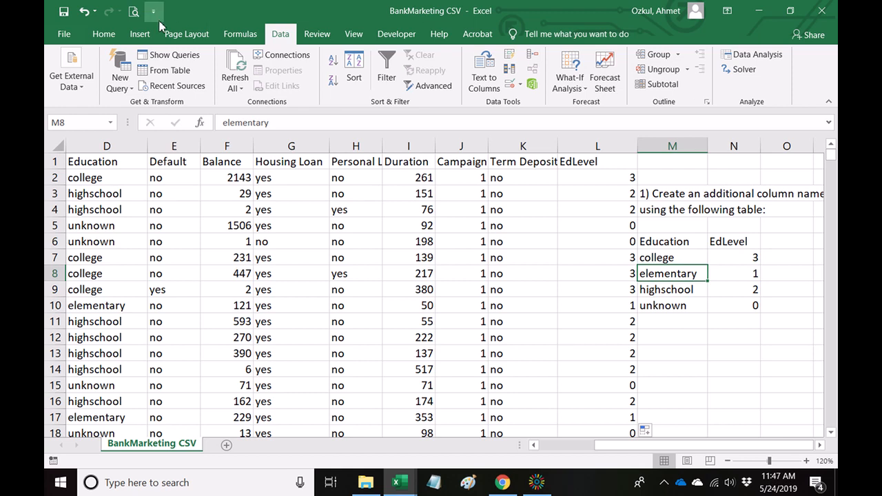
click(104, 33)
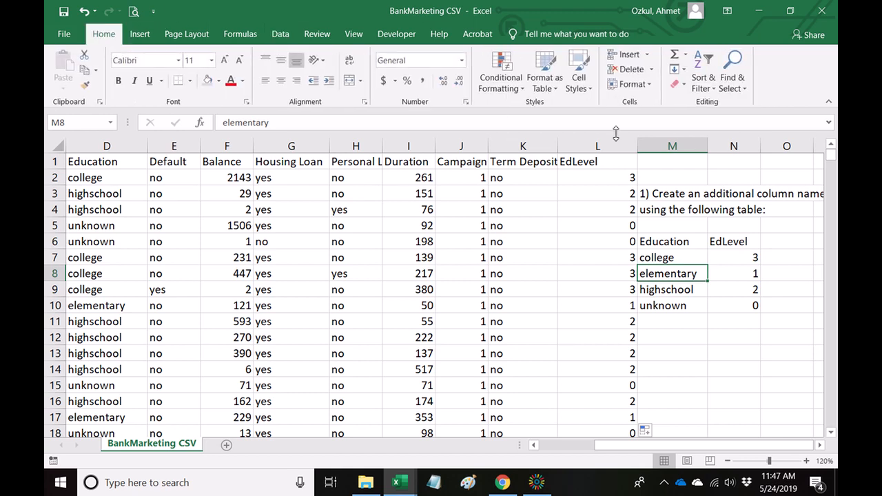
click(647, 58)
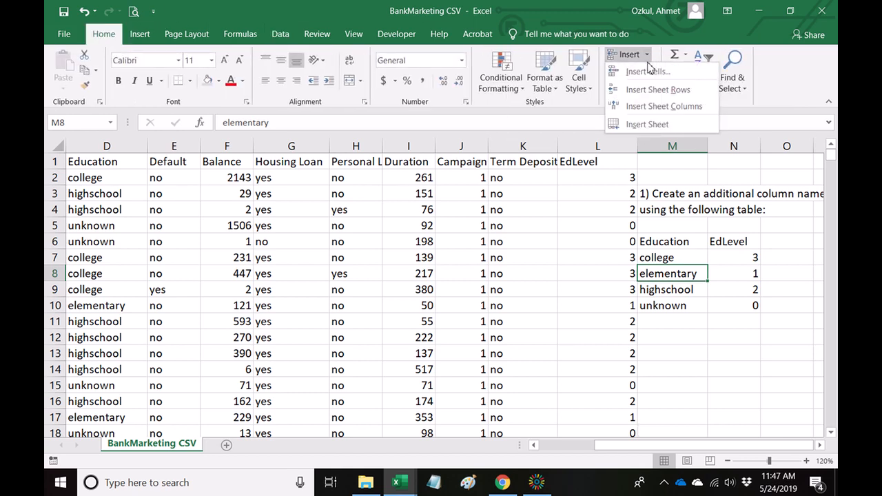
click(660, 106)
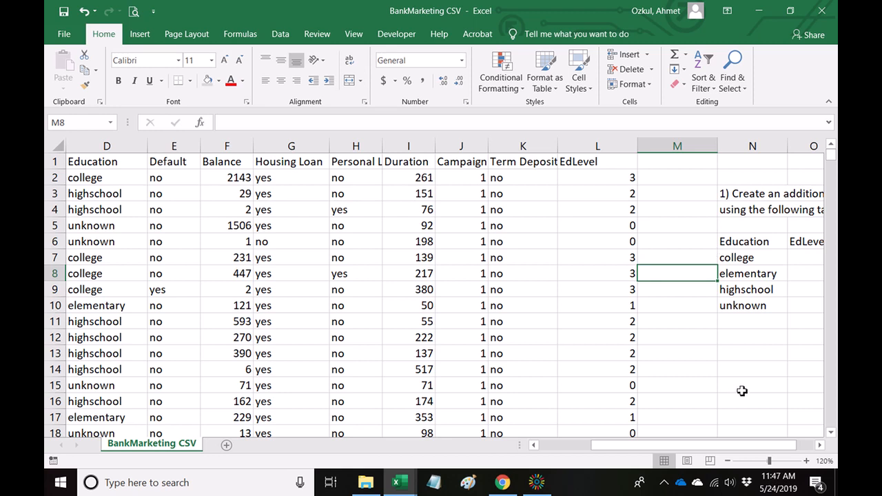
drag(783, 446, 803, 449)
drag(682, 261, 675, 303)
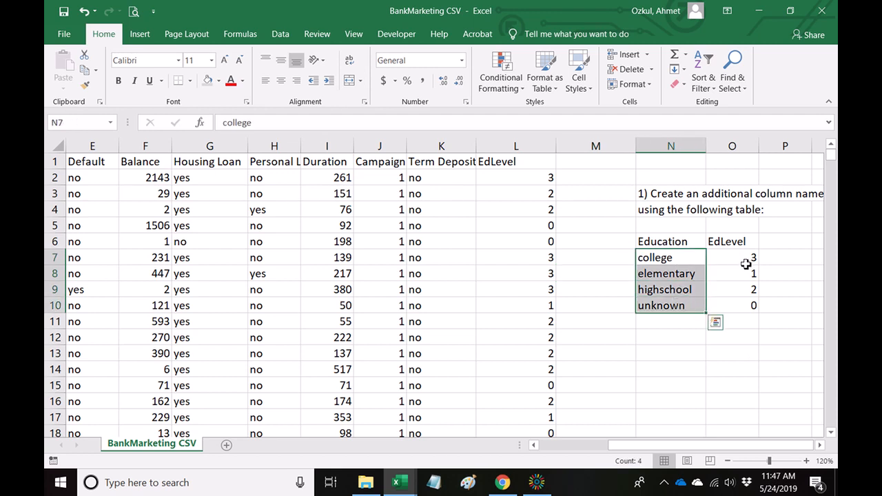
drag(749, 258, 749, 308)
click(674, 337)
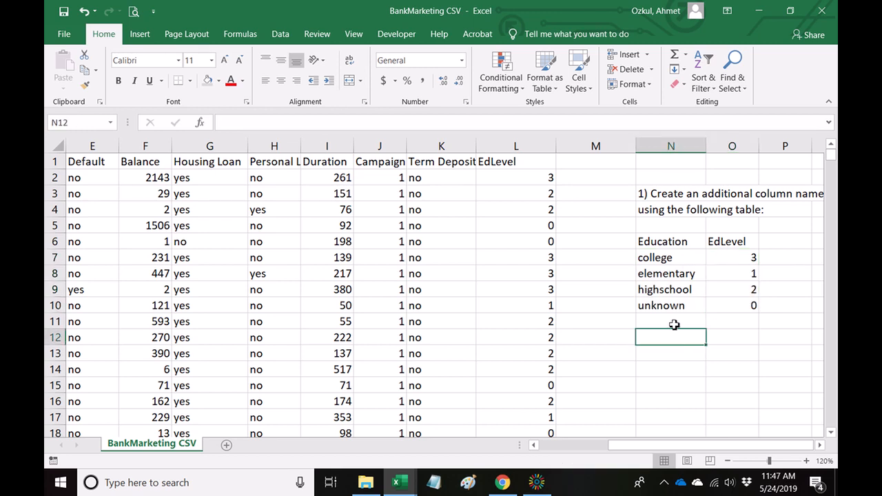
drag(660, 260, 659, 304)
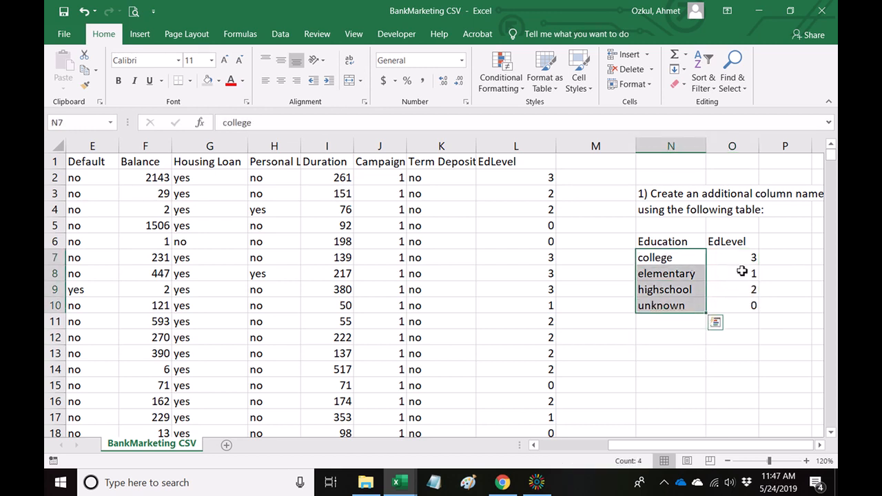
click(679, 350)
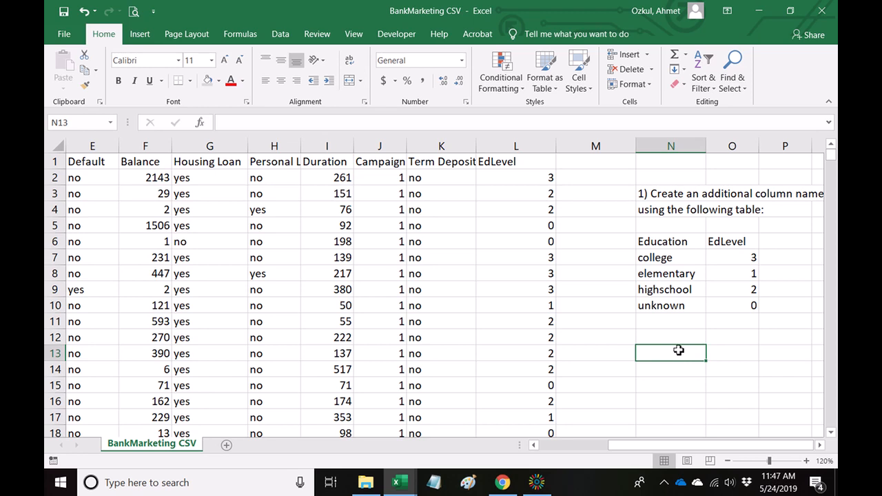
Step: Enter the second task note "2) Create another column" in cell N12, two rows below the Education lookup table
click(668, 338)
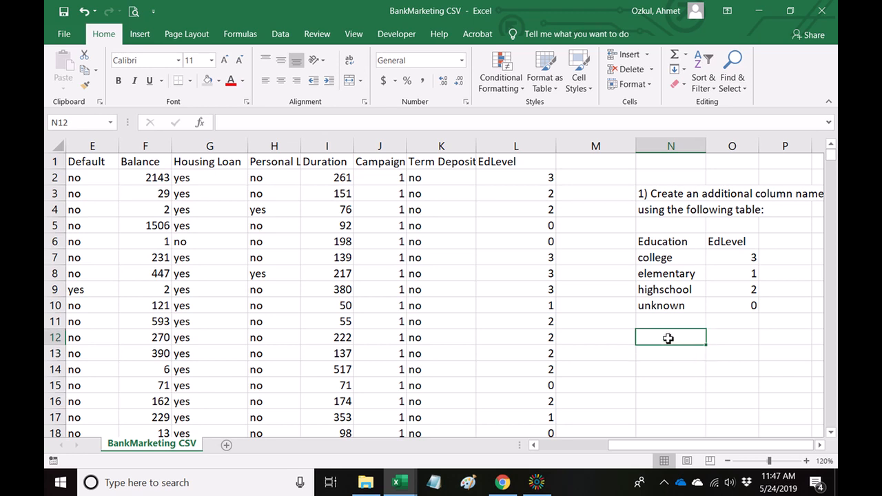
text(2))
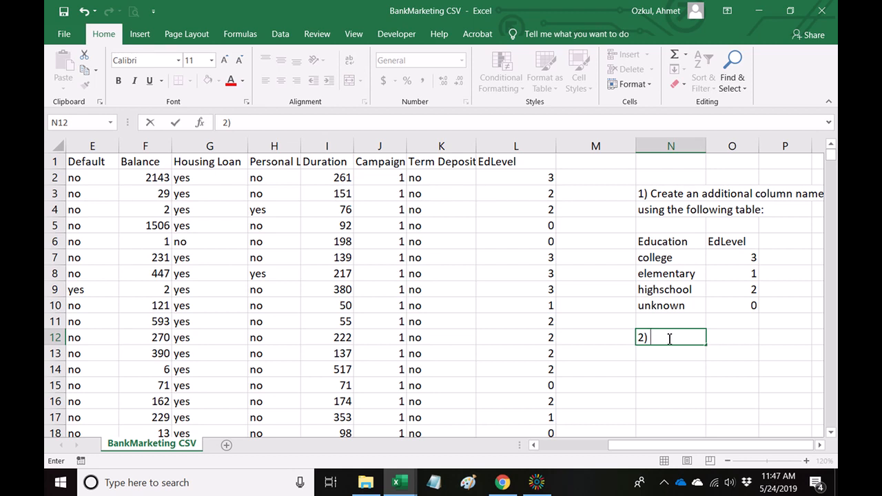
text( Xreate)
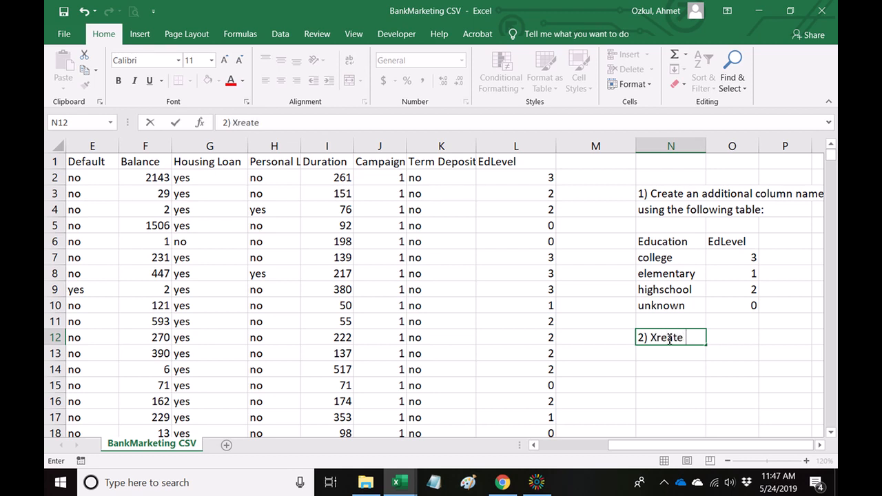
key(BackSpace)
key(BackSpace)
key(BackSpace)
key(BackSpace)
key(BackSpace)
key(BackSpace)
text(Create another column)
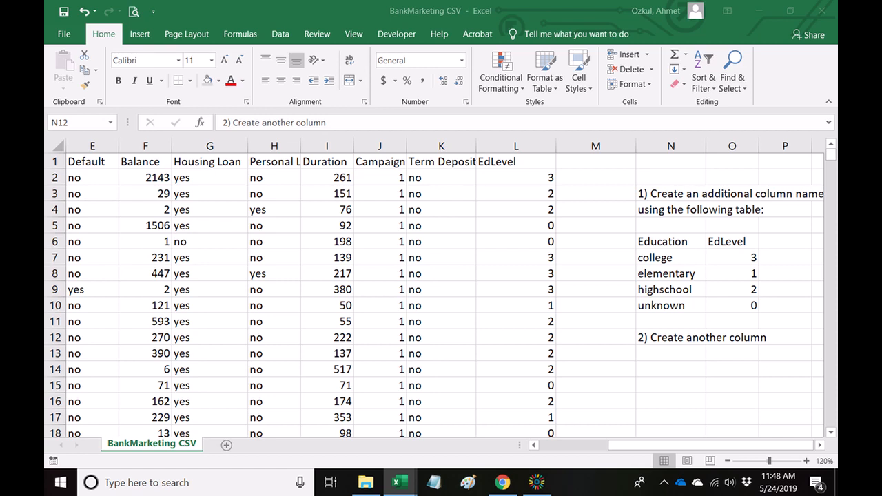
click(682, 362)
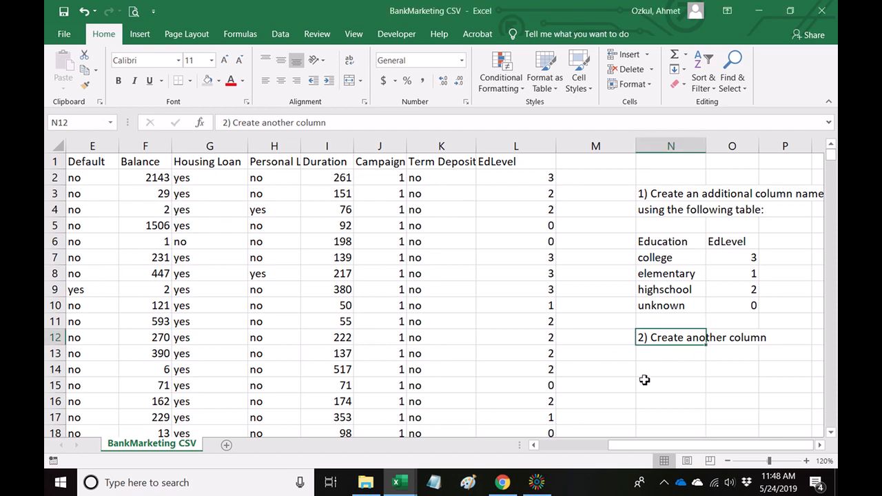
Step: Check the entries in the Marital column and extend the note in N12 to "2) Create another column Mstatus"
drag(658, 445, 566, 449)
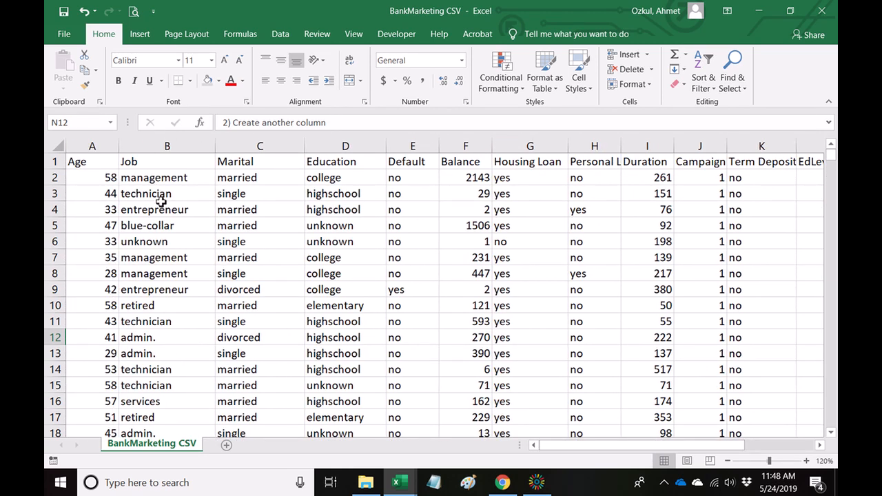
click(164, 181)
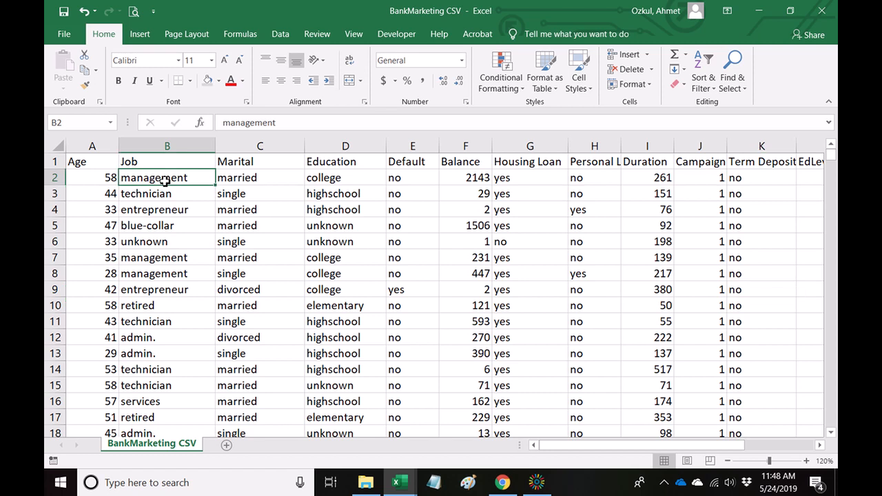
click(234, 181)
key(Down)
key(Down)
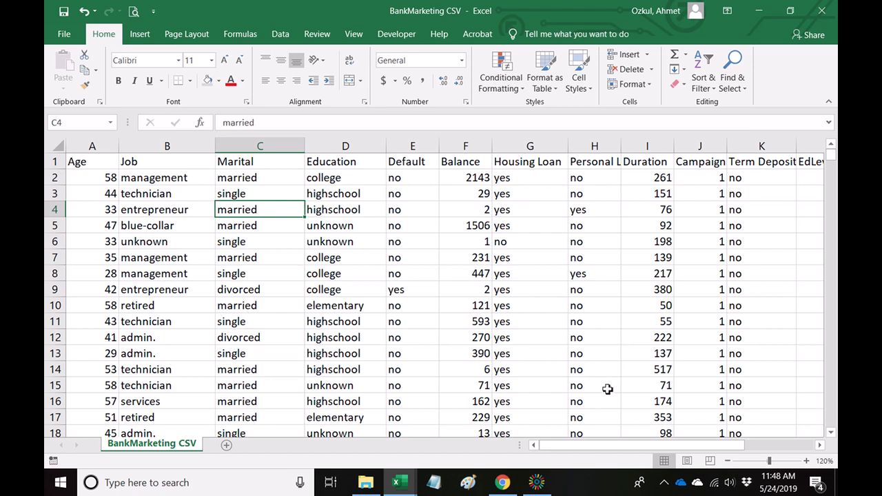
drag(670, 455, 709, 449)
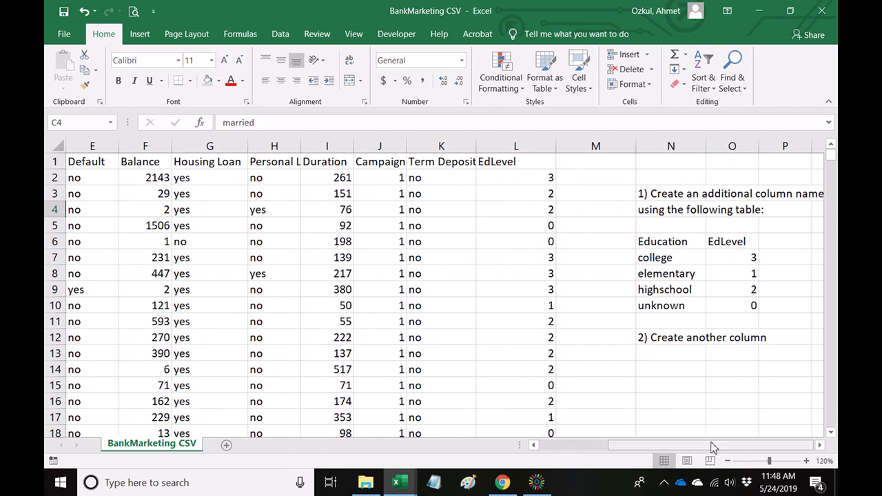
click(655, 339)
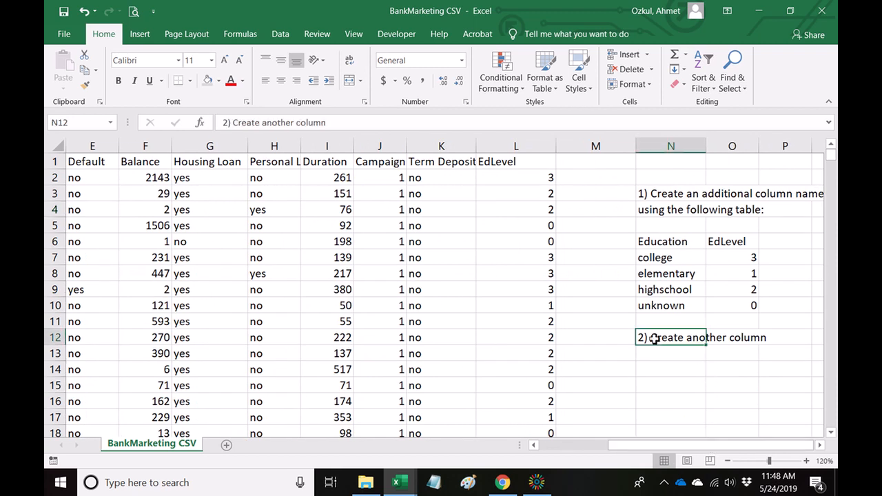
key(F2)
text(Mar)
key(BackSpace)
key(BackSpace)
text(S)
key(BackSpace)
text(M)
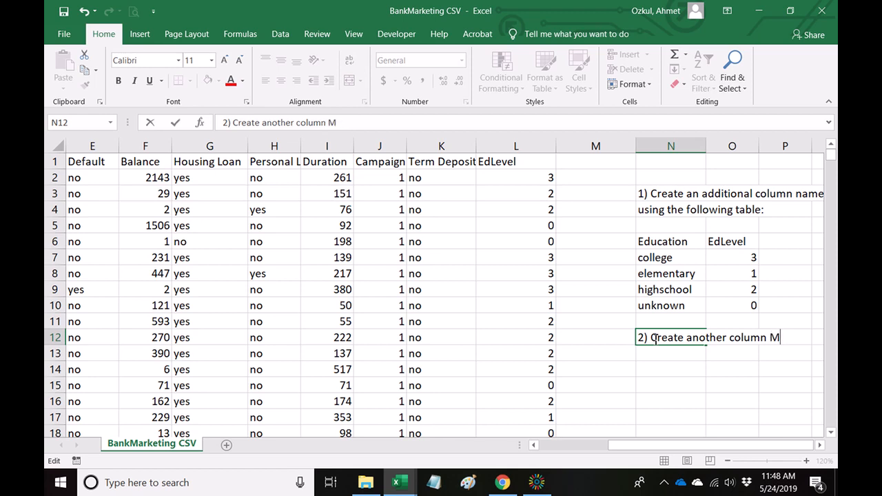
text(status)
key(Return)
Step: Continue the task note in cell N13 with "using marital column as shown below:"
text(using M)
key(BackSpace)
text(marital)
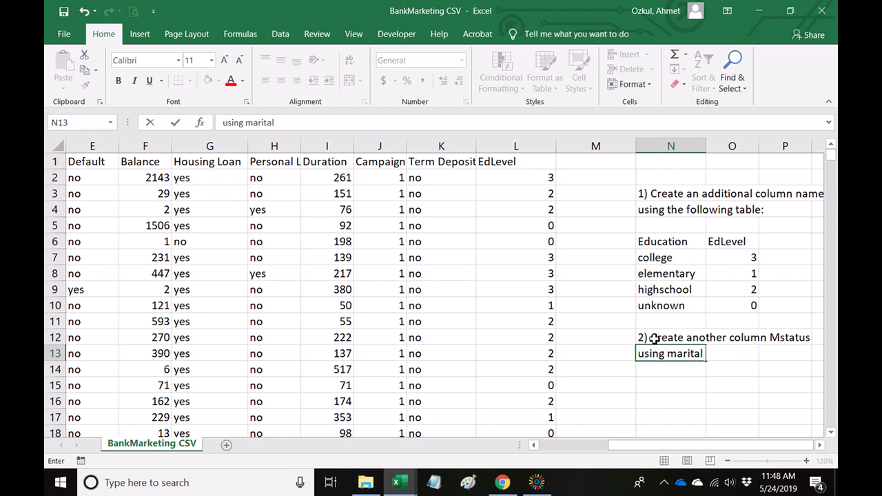
text(coumn a)
key(BackSpace)
key(BackSpace)
key(BackSpace)
text(lumn as shown below:)
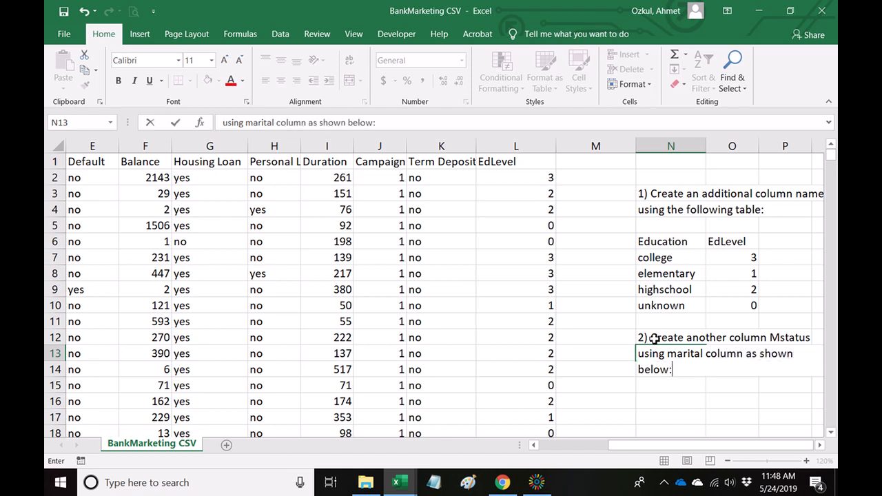
key(Return)
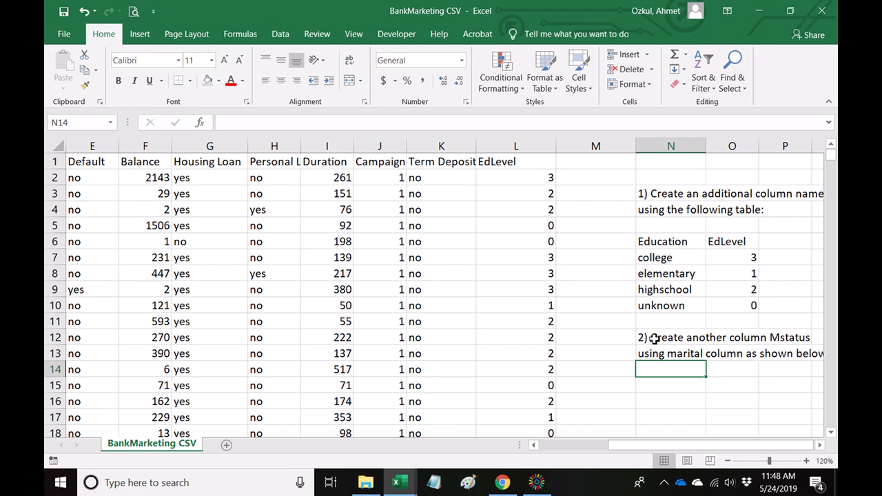
Step: Enter the lookup table headers Marital in N15 and Mstatus in O15
click(665, 399)
key(Up)
text(Marital)
key(Tab)
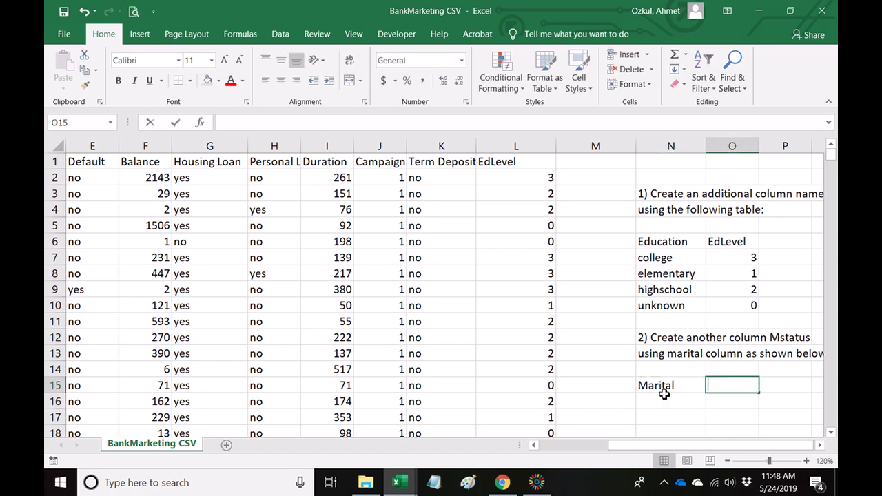
text(Mstatus)
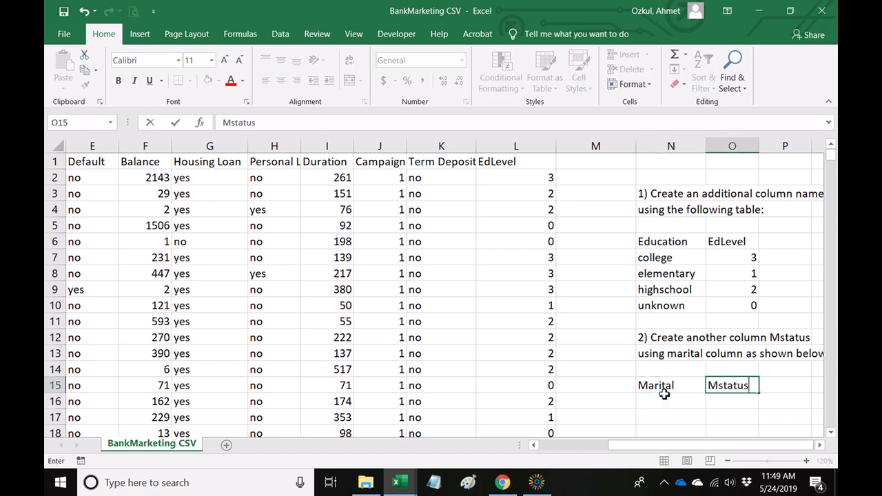
key(Return)
Step: Look up the distinct values in the Marital column and list maried, single and divorced in N16:N18
click(666, 398)
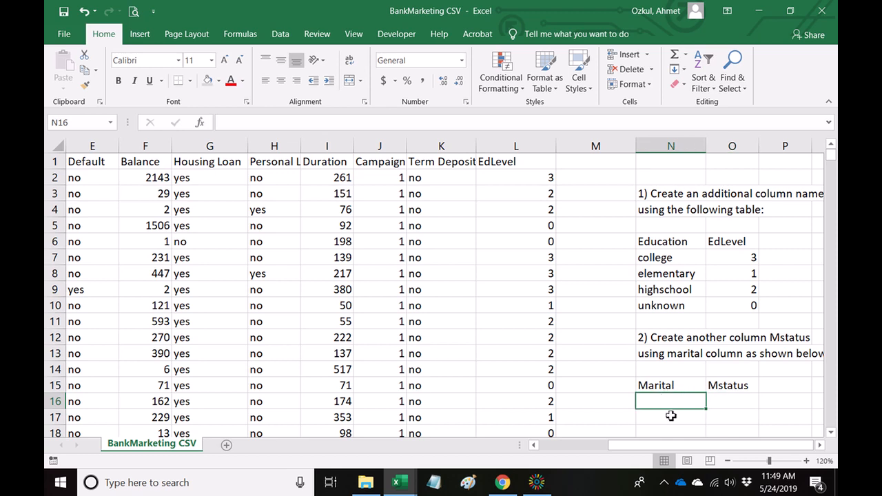
drag(646, 447, 559, 444)
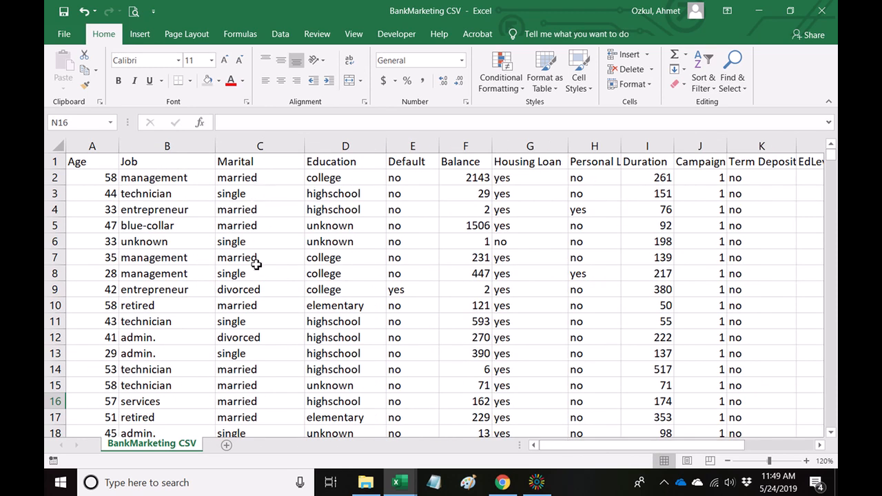
scroll(256, 333, down, 3)
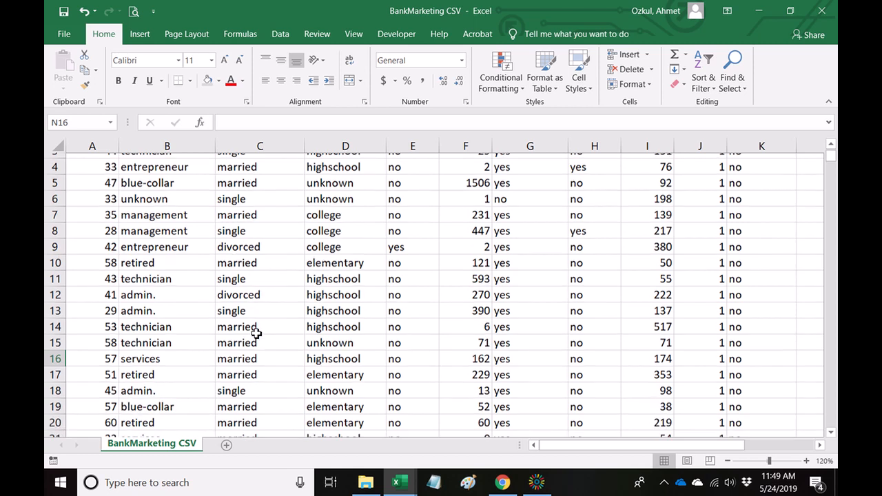
scroll(256, 334, down, 7)
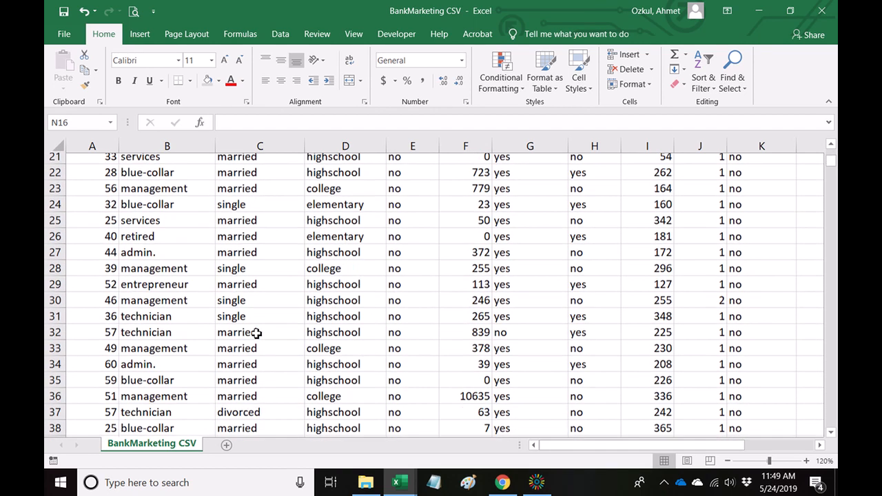
scroll(256, 333, down, 8)
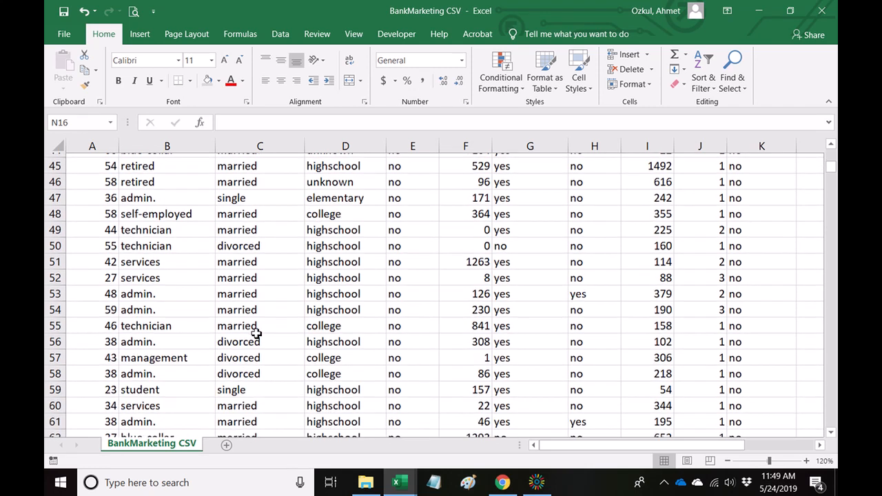
scroll(257, 334, up, 18)
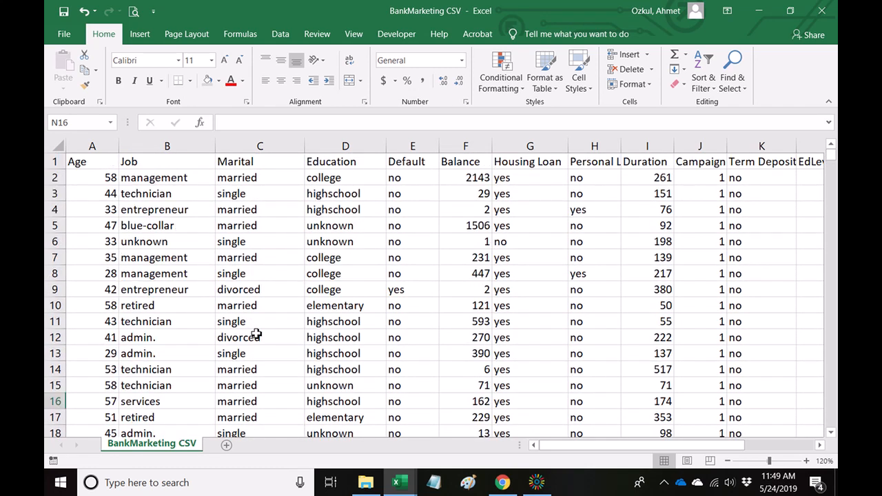
drag(700, 441, 806, 447)
text(maried)
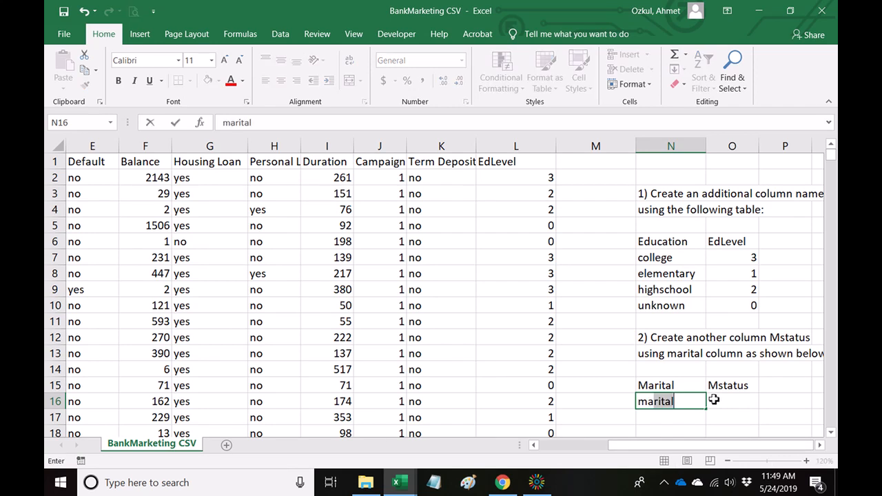
key(Return)
text(simg)
key(BackSpace)
key(BackSpace)
text(ngle)
key(Return)
text(divorced)
key(Return)
Step: Reorder the Marital list so that single stands in N16 and maried in N17
key(Up)
key(Up)
key(Up)
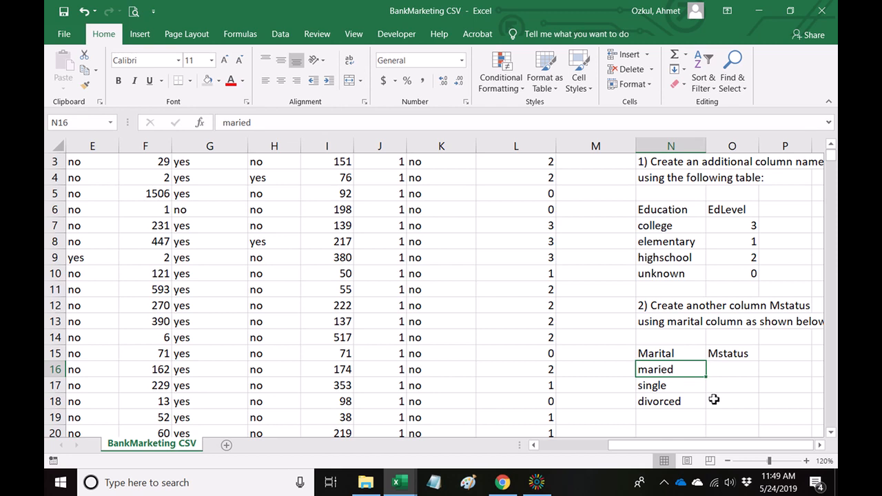
drag(690, 377, 741, 392)
click(677, 385)
drag(678, 381, 676, 368)
click(724, 390)
drag(726, 396, 659, 404)
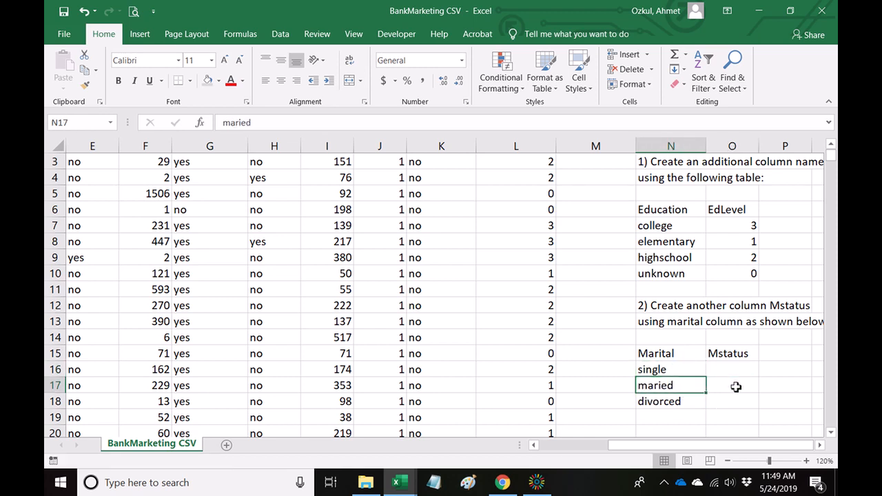
Step: Correct the spelling of the entry in N17 to "married"
click(736, 370)
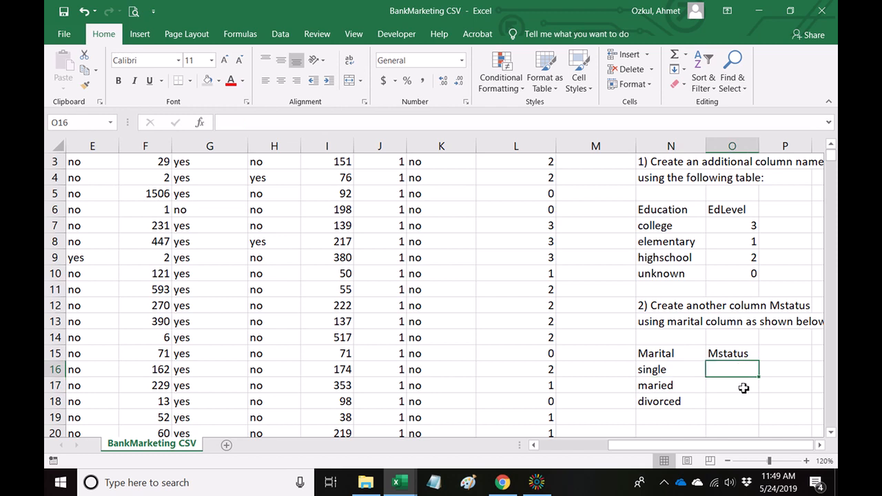
click(660, 387)
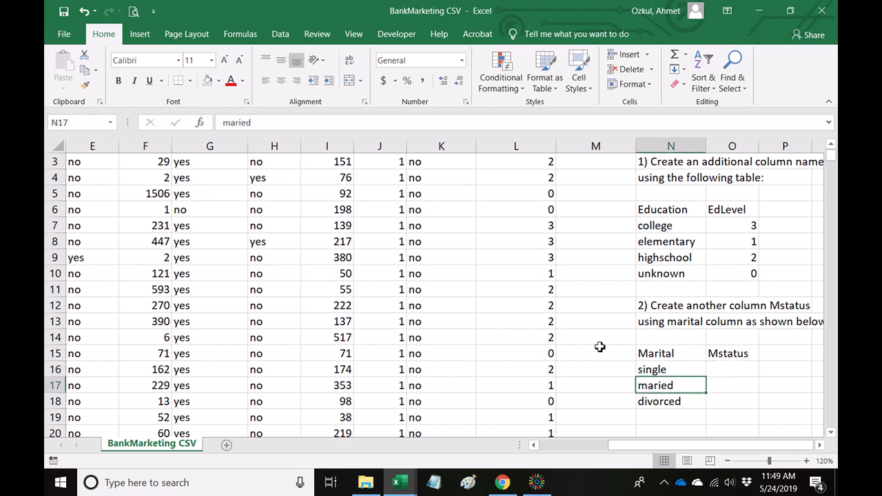
click(235, 122)
text(r)
key(Return)
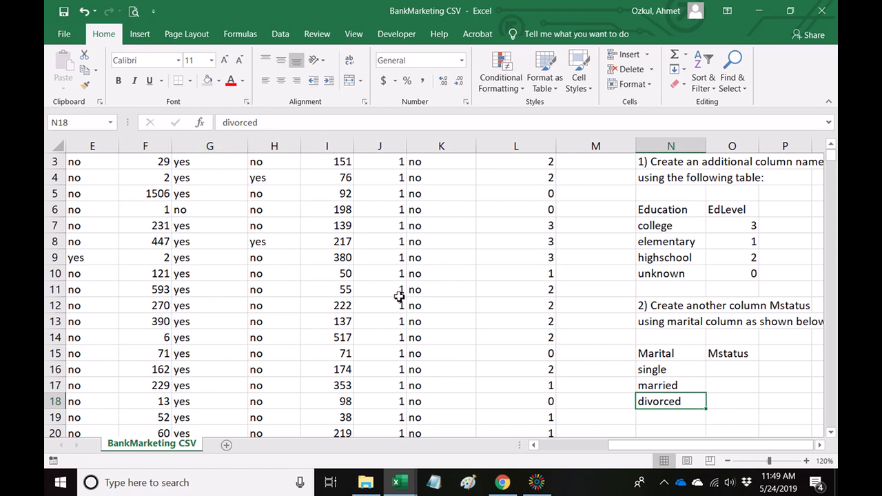
Step: Enter the Mstatus codes 1 for single, 2 for married and 3 for divorced in O16:O18
click(727, 371)
text(1)
key(Return)
text(2)
key(Return)
text(3)
key(Return)
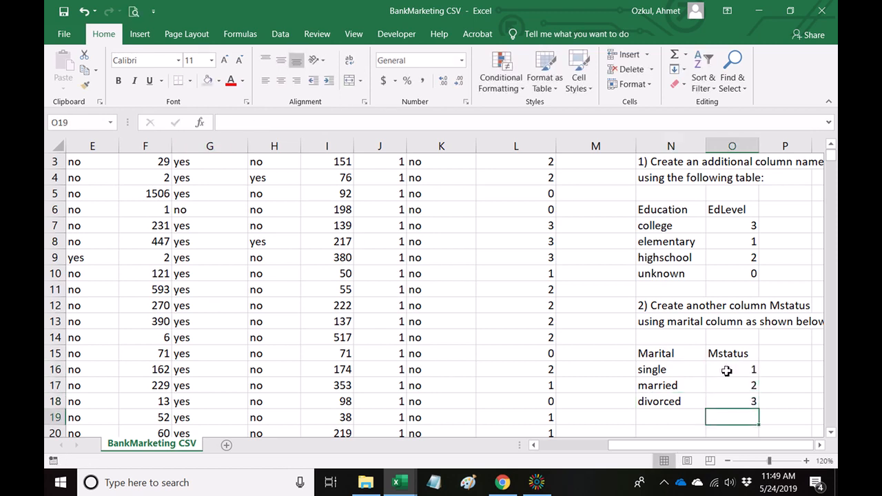
click(802, 371)
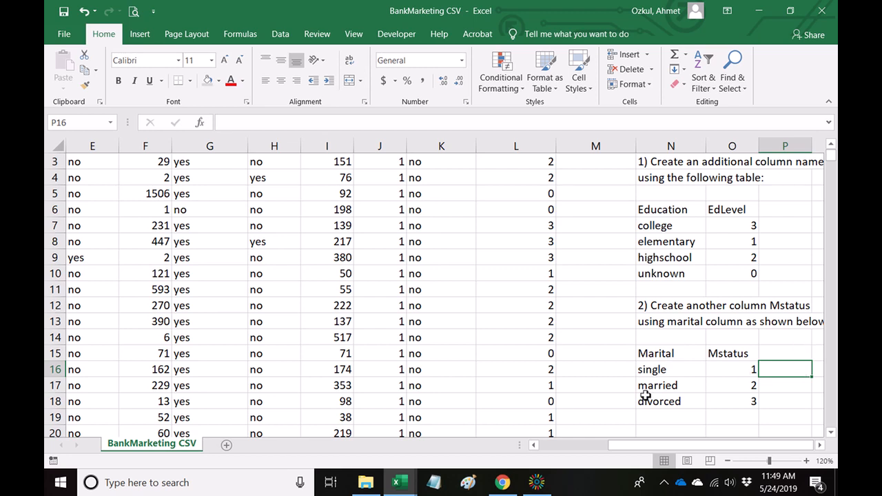
Step: Add the column header Mstatus in cell M1, next to EdLevel
scroll(578, 323, up, 1)
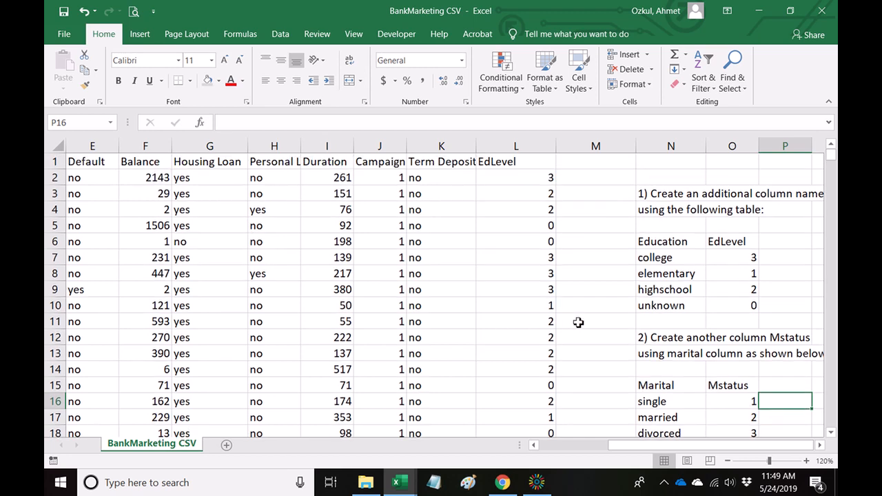
click(583, 161)
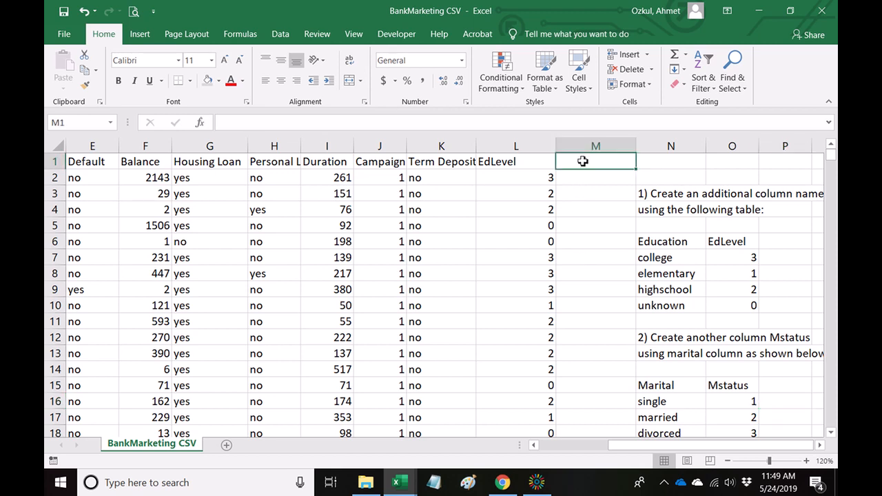
text(Ms)
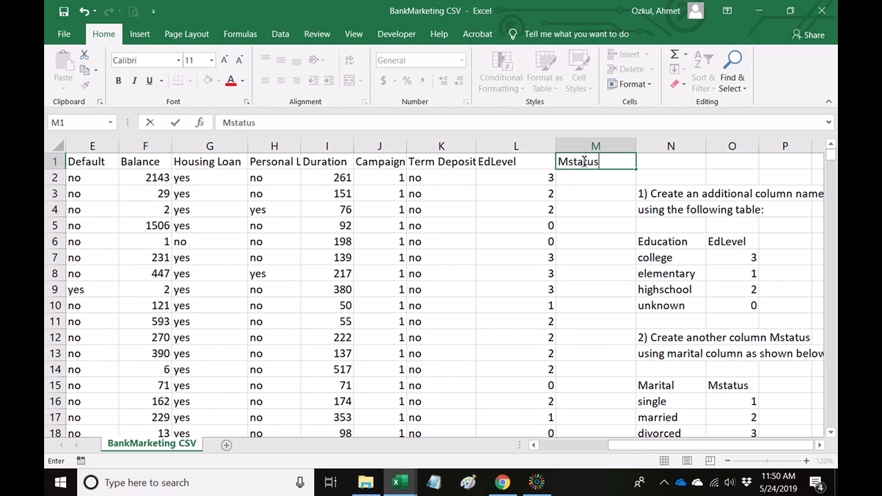
text(tatus)
key(Return)
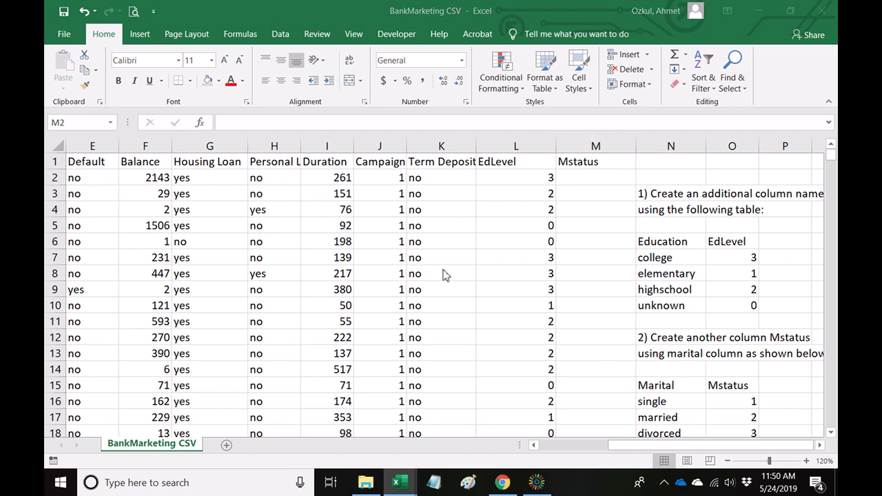
Step: Enter a VLOOKUP in M2 that finds C2 in the absolute range $N$16:$O$18 and returns column 2
click(596, 180)
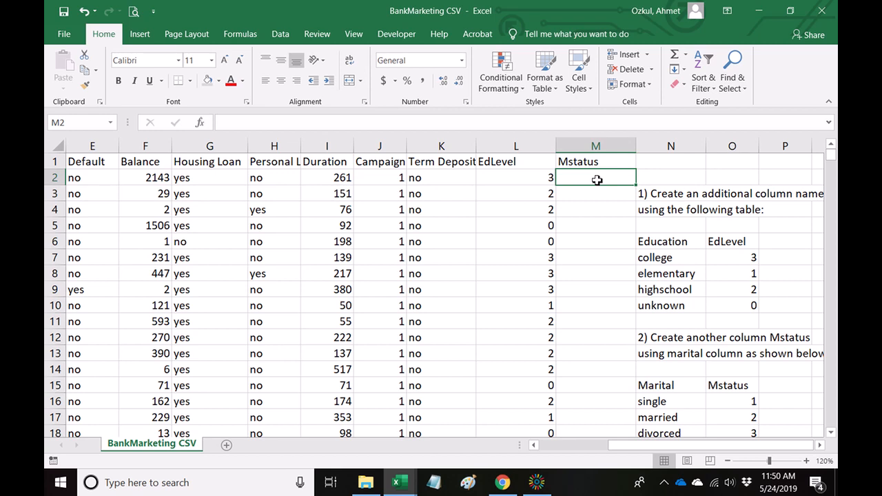
text(=vlo)
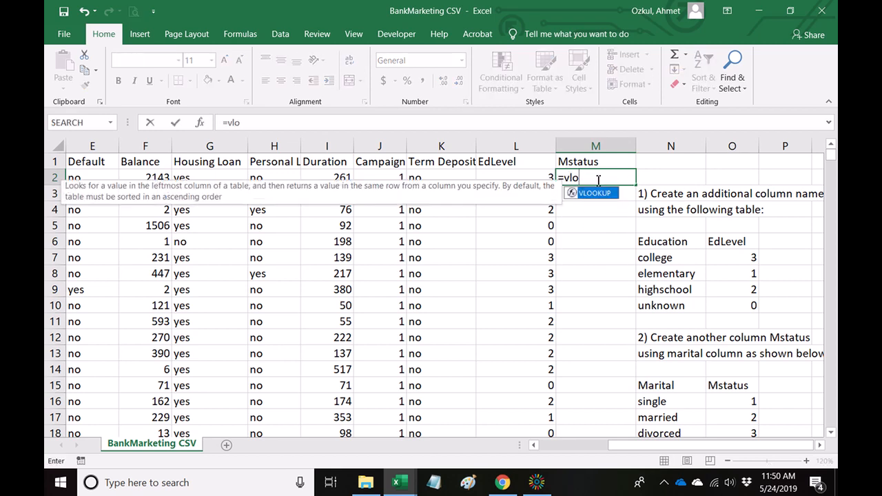
text(okup()
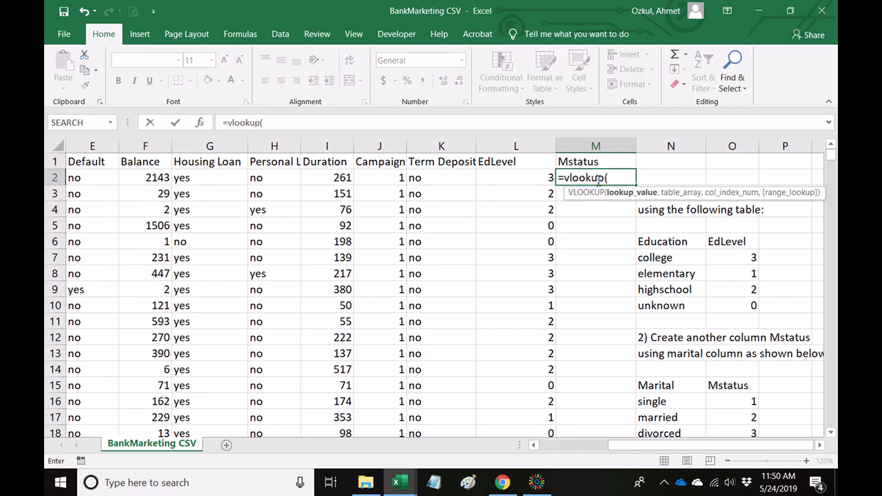
click(594, 446)
click(244, 177)
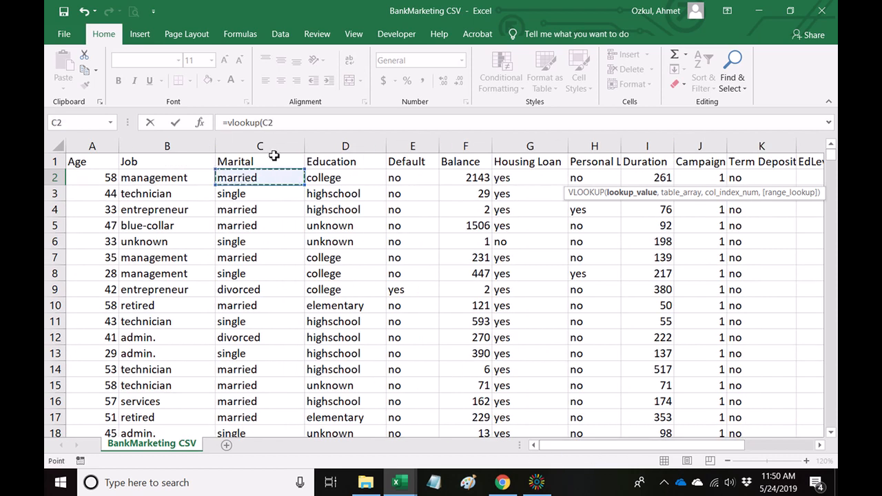
text(,)
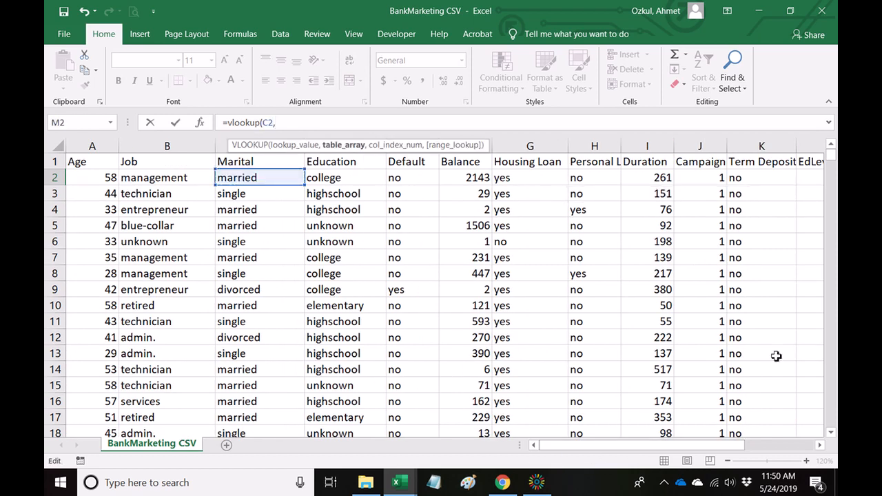
drag(713, 446, 803, 441)
scroll(816, 398, down, 2)
drag(667, 314, 750, 341)
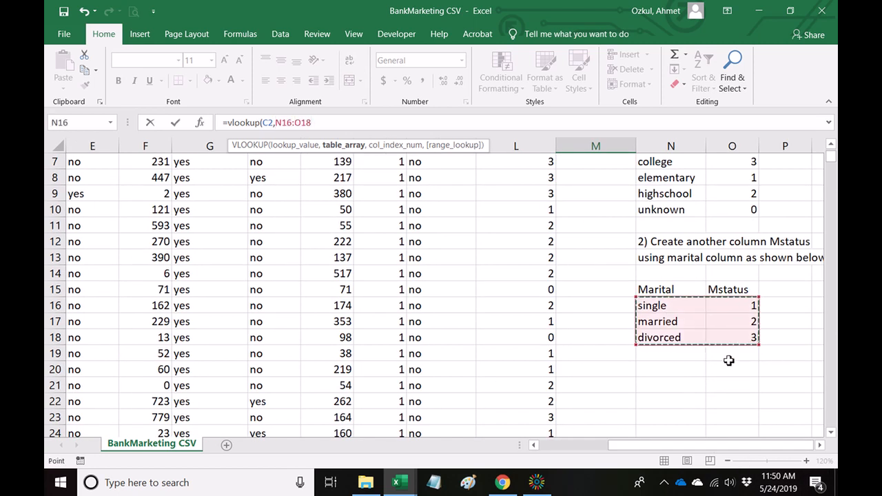
key(F4)
scroll(719, 380, up, 2)
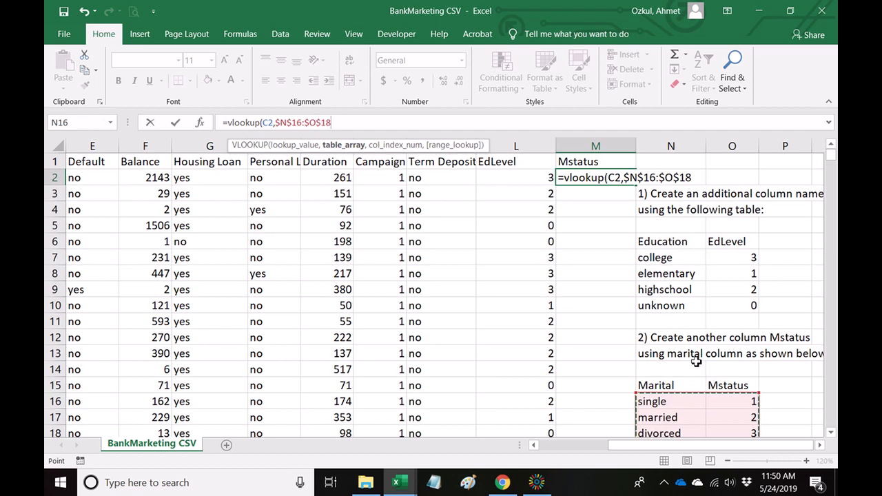
text(,)
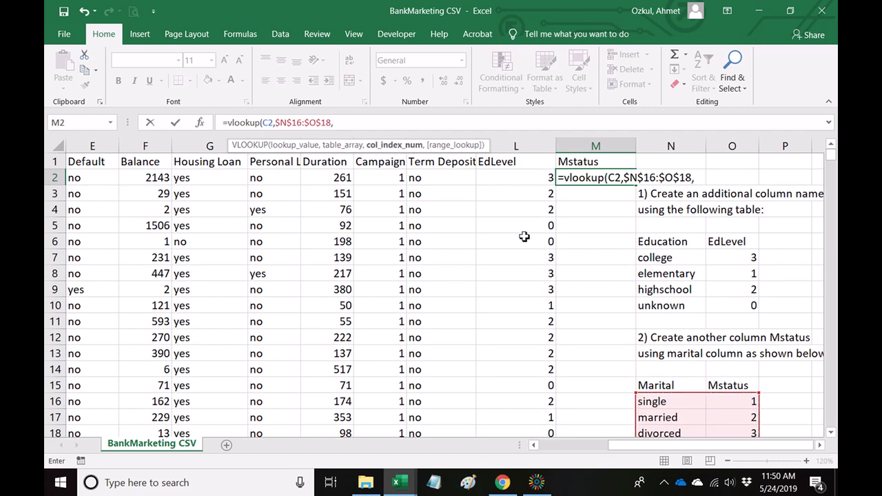
text(2))
key(Return)
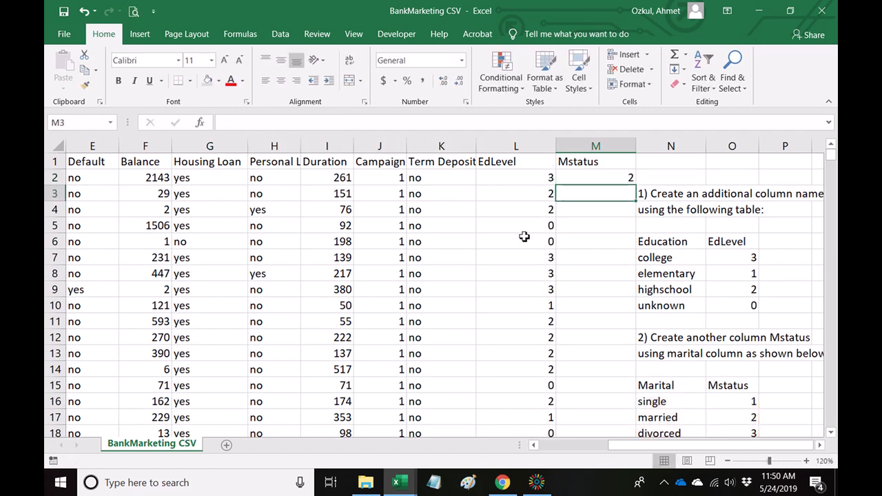
Step: Sort the Marital-to-Mstatus table in N15:O18 by Marital from A to Z, treating the first row as headers
scroll(615, 266, down, 2)
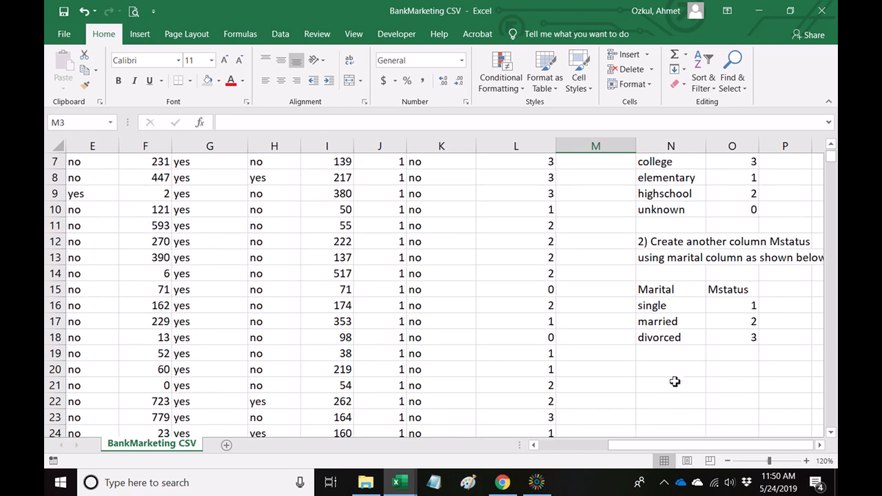
scroll(673, 378, up, 2)
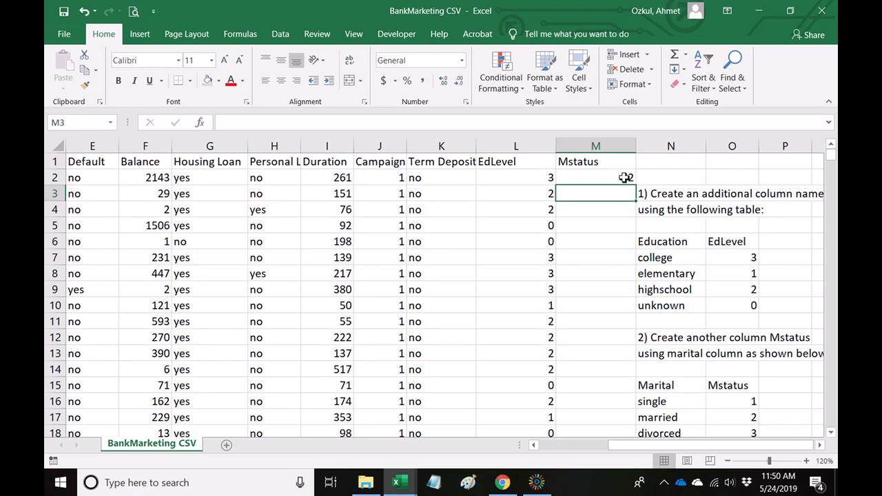
scroll(660, 240, down, 1)
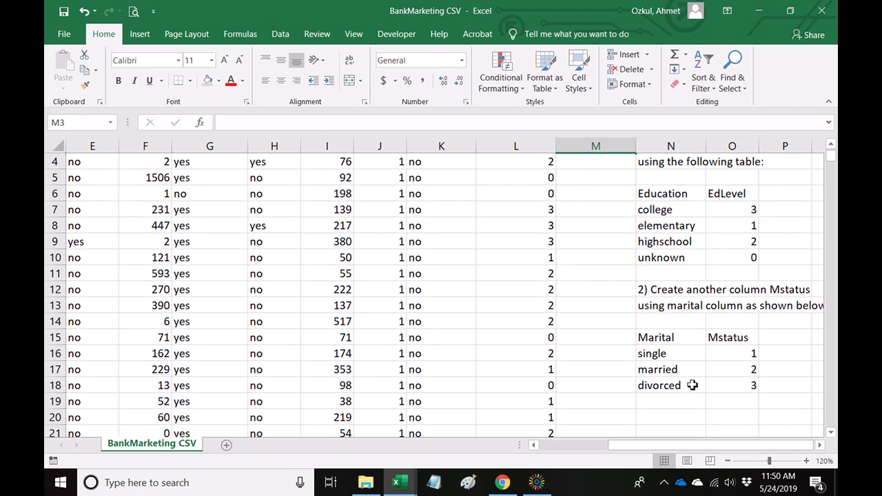
drag(659, 338, 751, 388)
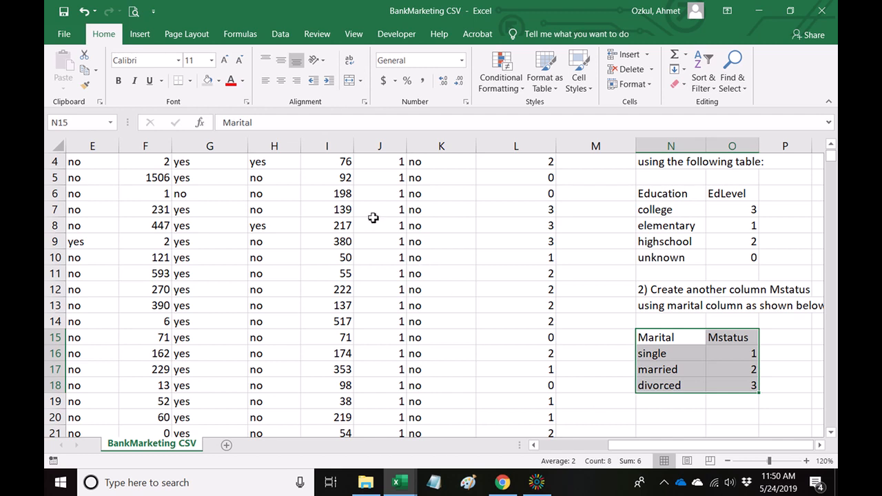
click(283, 36)
click(354, 72)
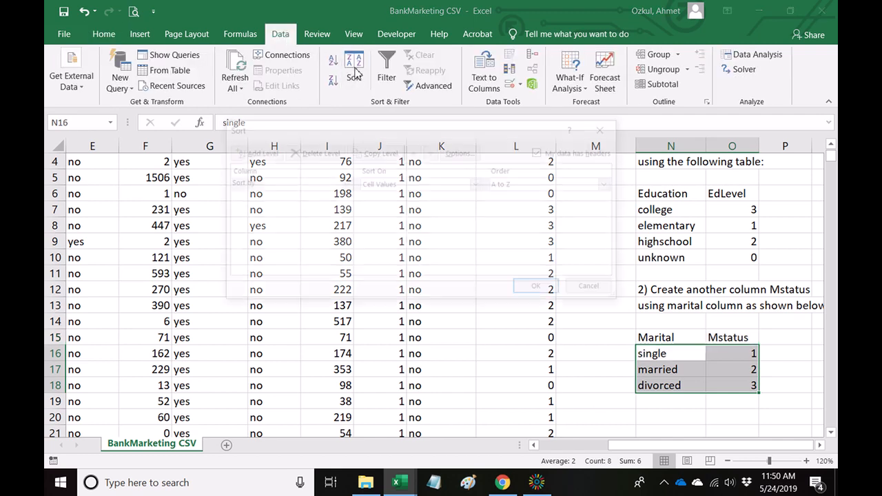
click(344, 184)
click(332, 197)
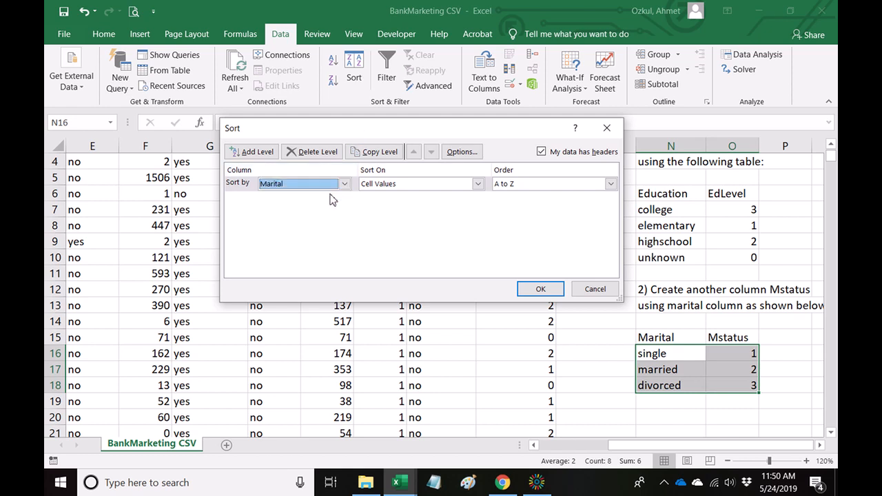
click(538, 288)
click(666, 410)
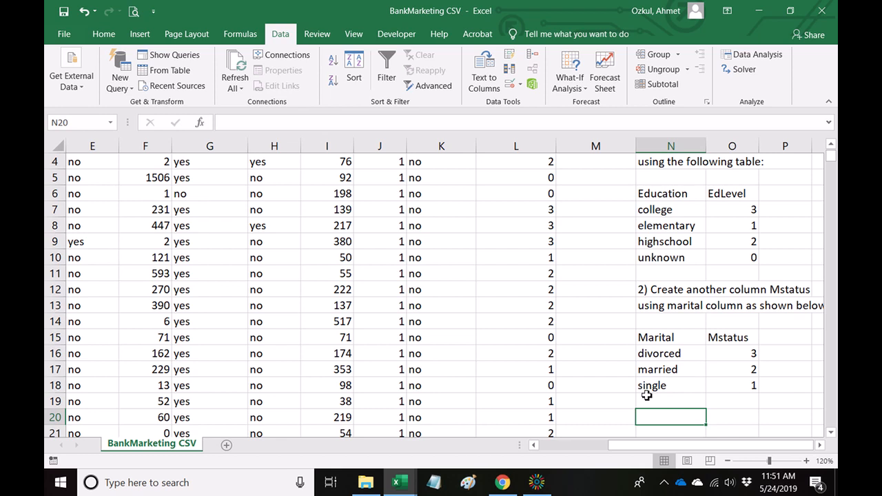
Step: Fill the M2 formula down the Mstatus column to row 980
scroll(576, 326, up, 1)
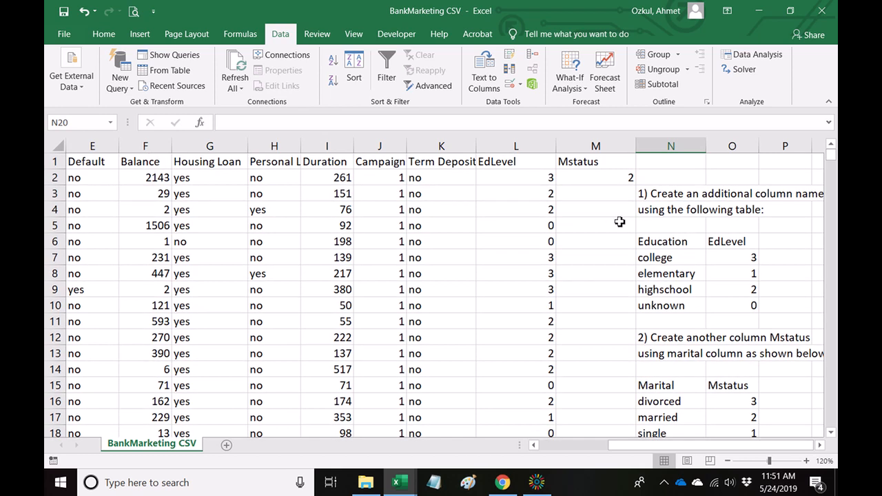
click(628, 182)
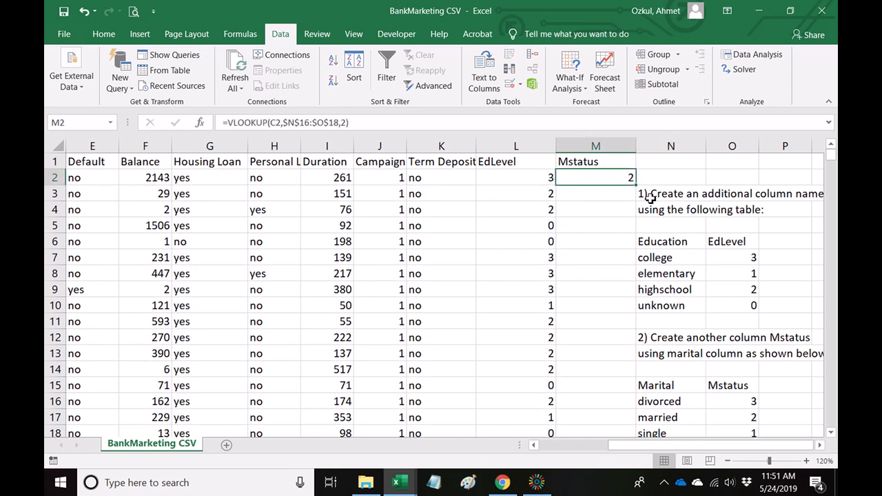
drag(635, 186, 596, 428)
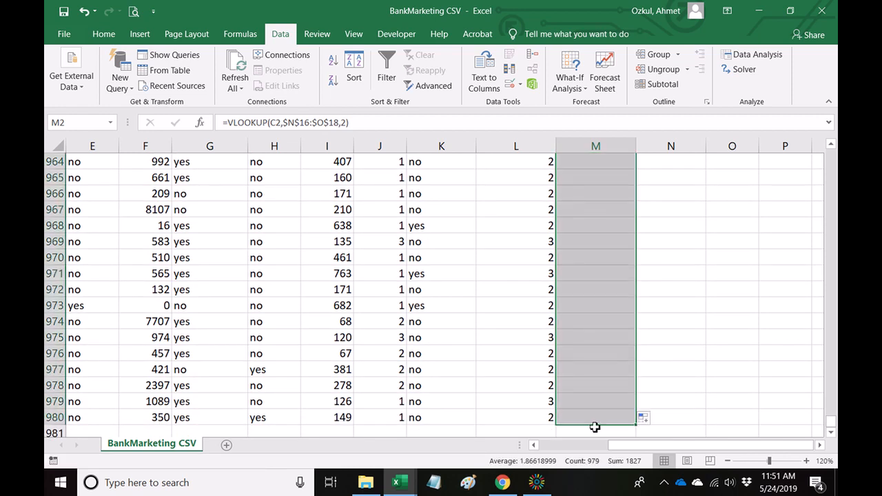
Step: Compare the Marital entries with their Mstatus codes in rows 938, 939 and 949
scroll(721, 366, up, 13)
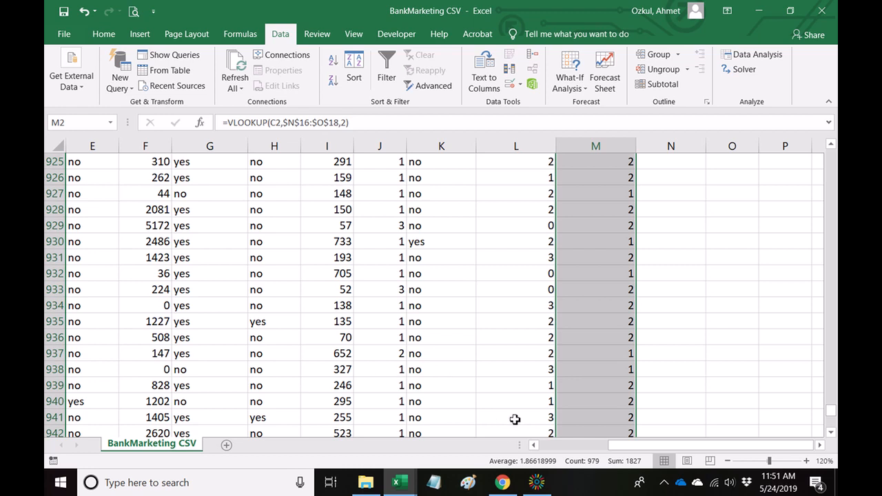
drag(615, 448, 548, 448)
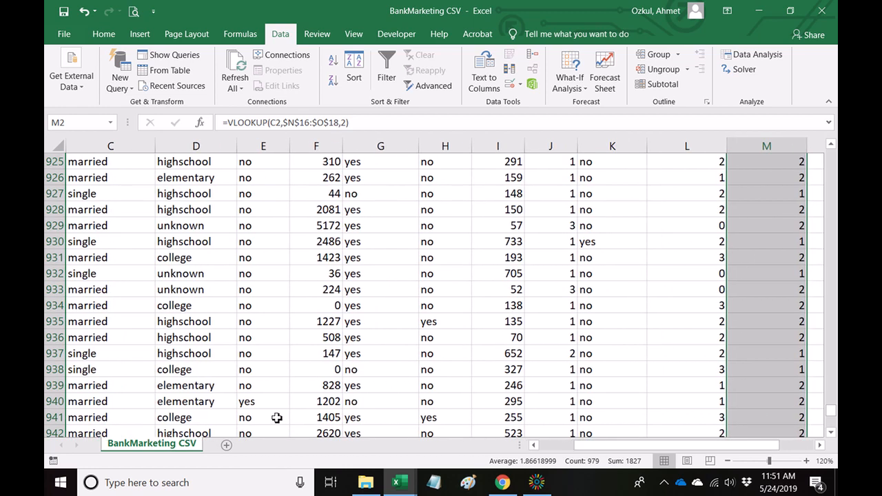
click(95, 374)
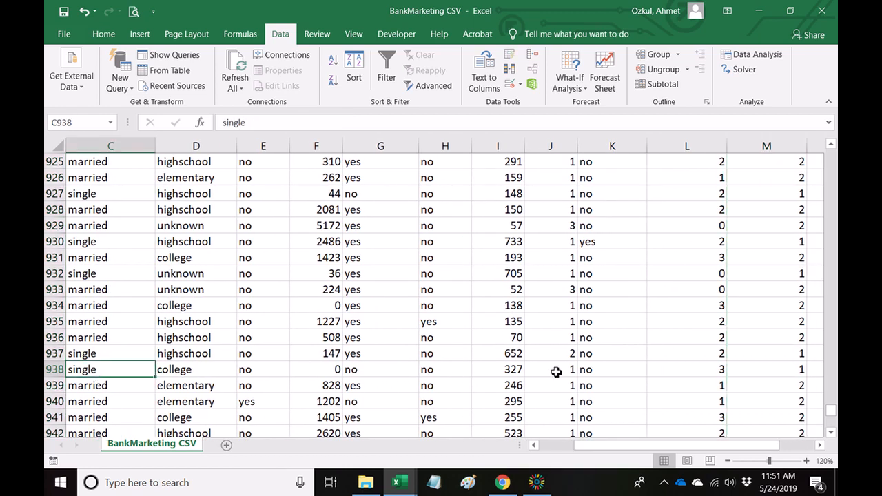
click(785, 371)
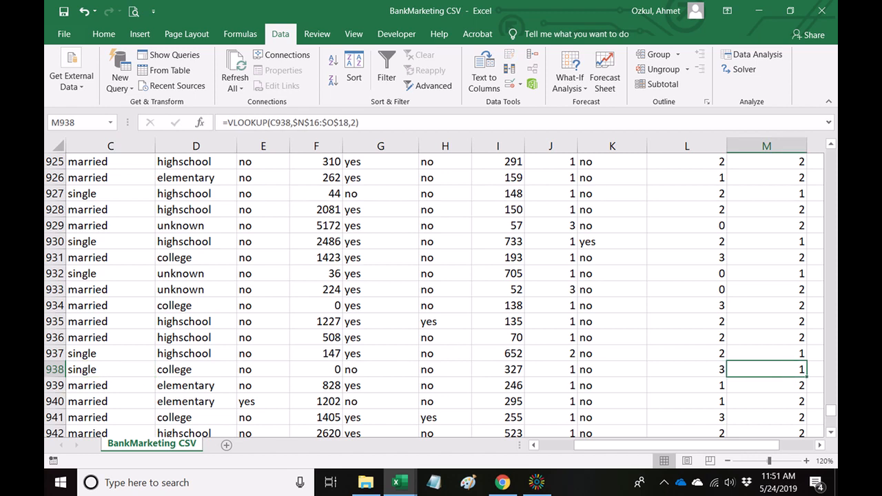
click(88, 390)
click(776, 384)
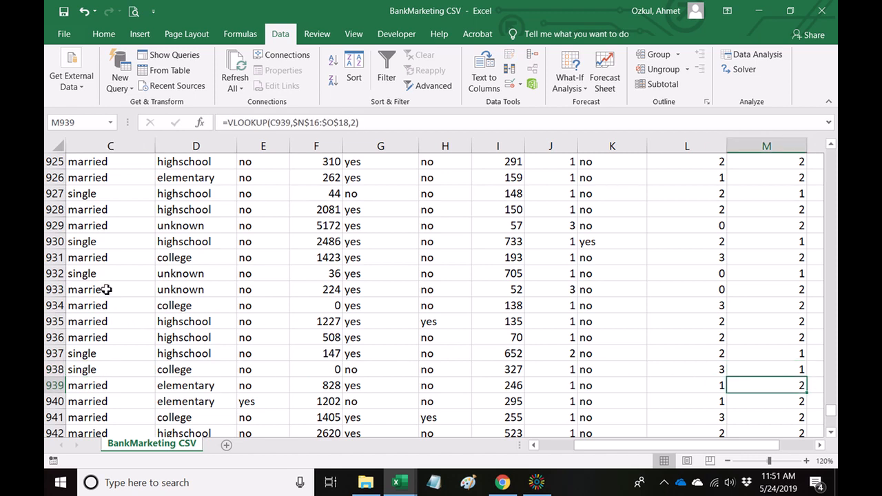
scroll(103, 289, down, 2)
scroll(103, 289, down, 1)
click(111, 401)
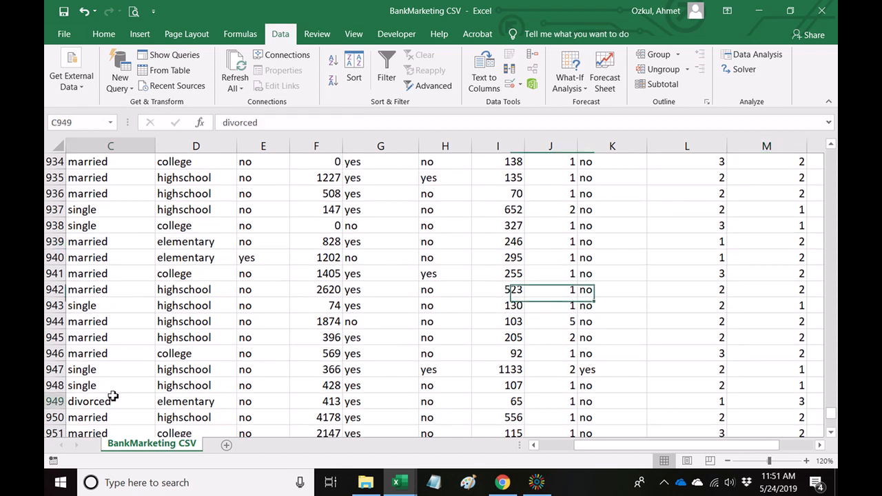
click(803, 403)
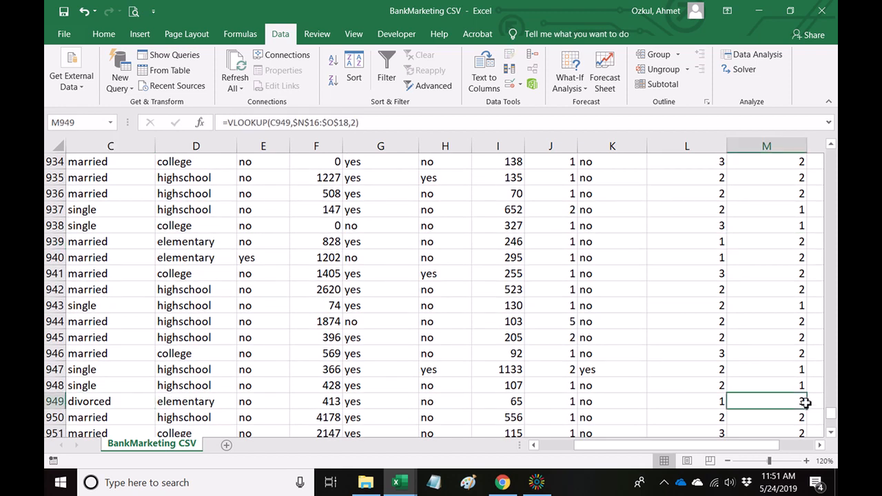
Step: Return to the start of the sheet and open the VLOOKUP formula in M2 for review
scroll(817, 412, up, 20)
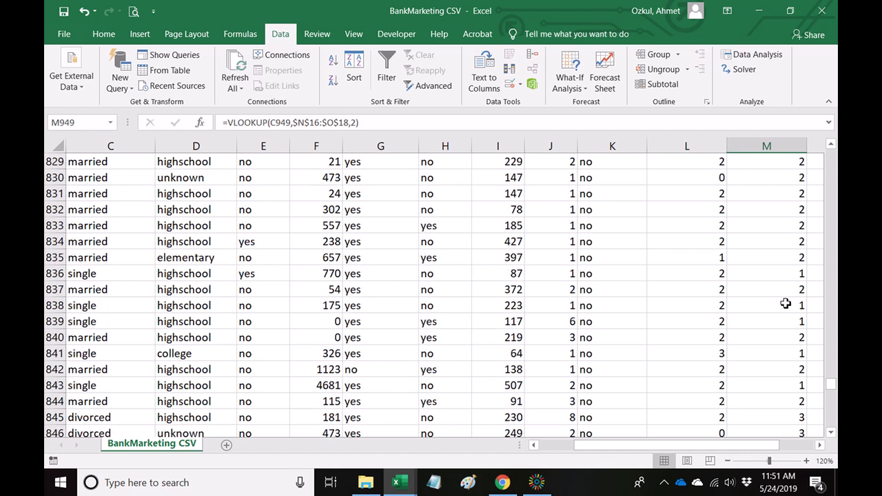
scroll(818, 322, up, 20)
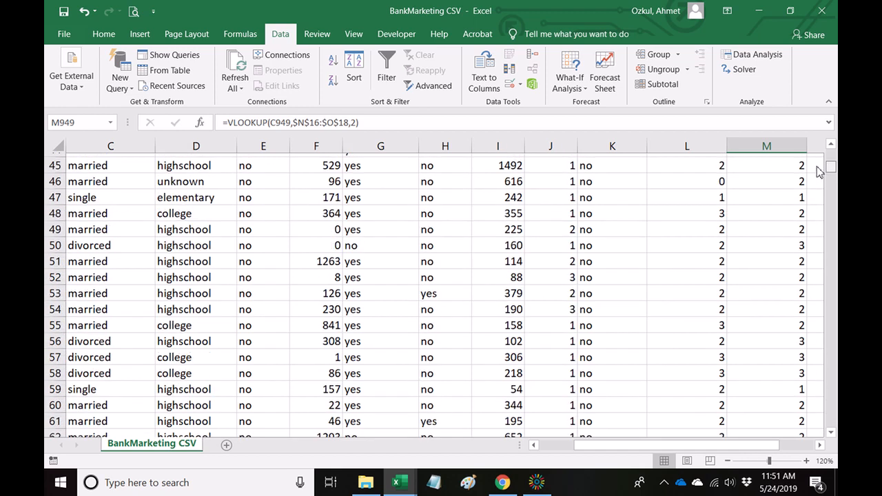
drag(759, 447, 824, 442)
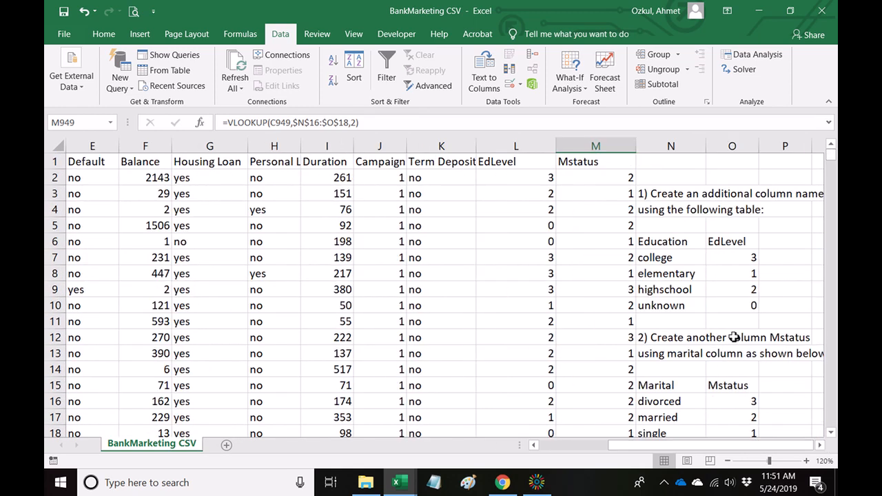
click(604, 180)
double_click(555, 178)
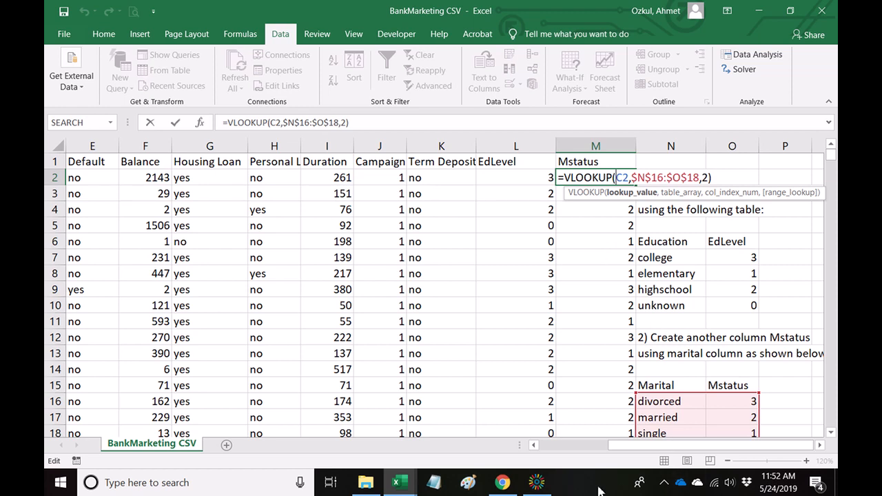
click(537, 482)
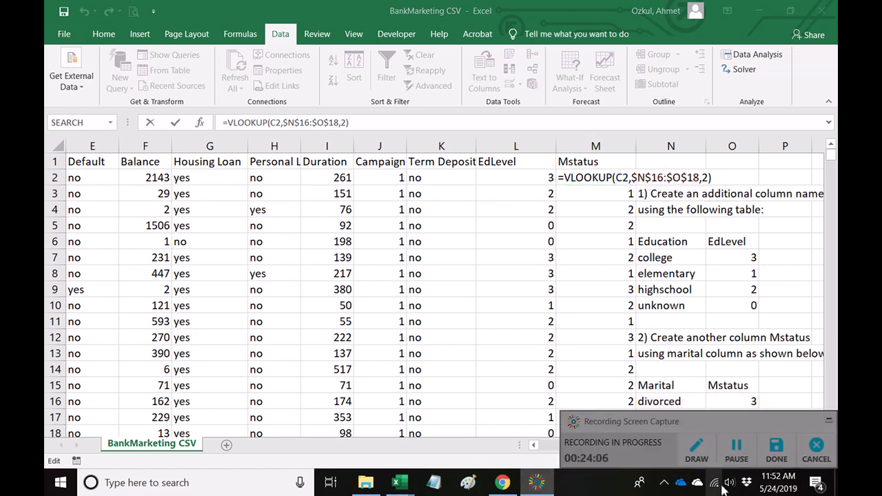